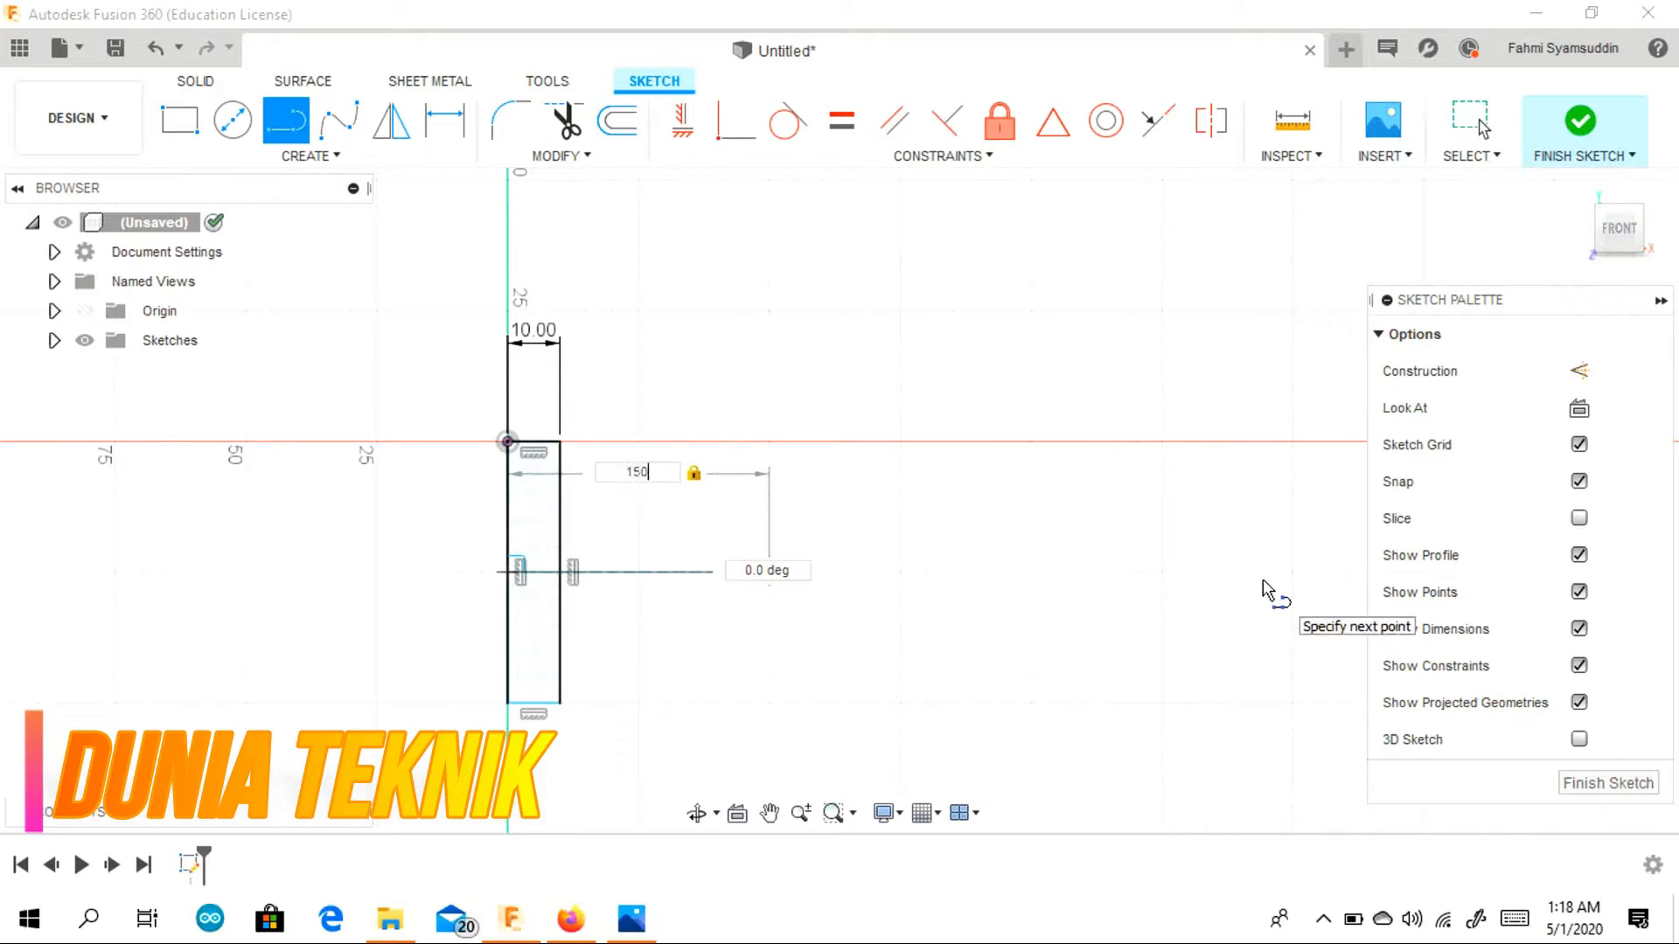
# Sketch a 150 mm horizontal construction centreline starting at the midpoint of the head rectangle's left edge.
pyautogui.click(1579, 371)
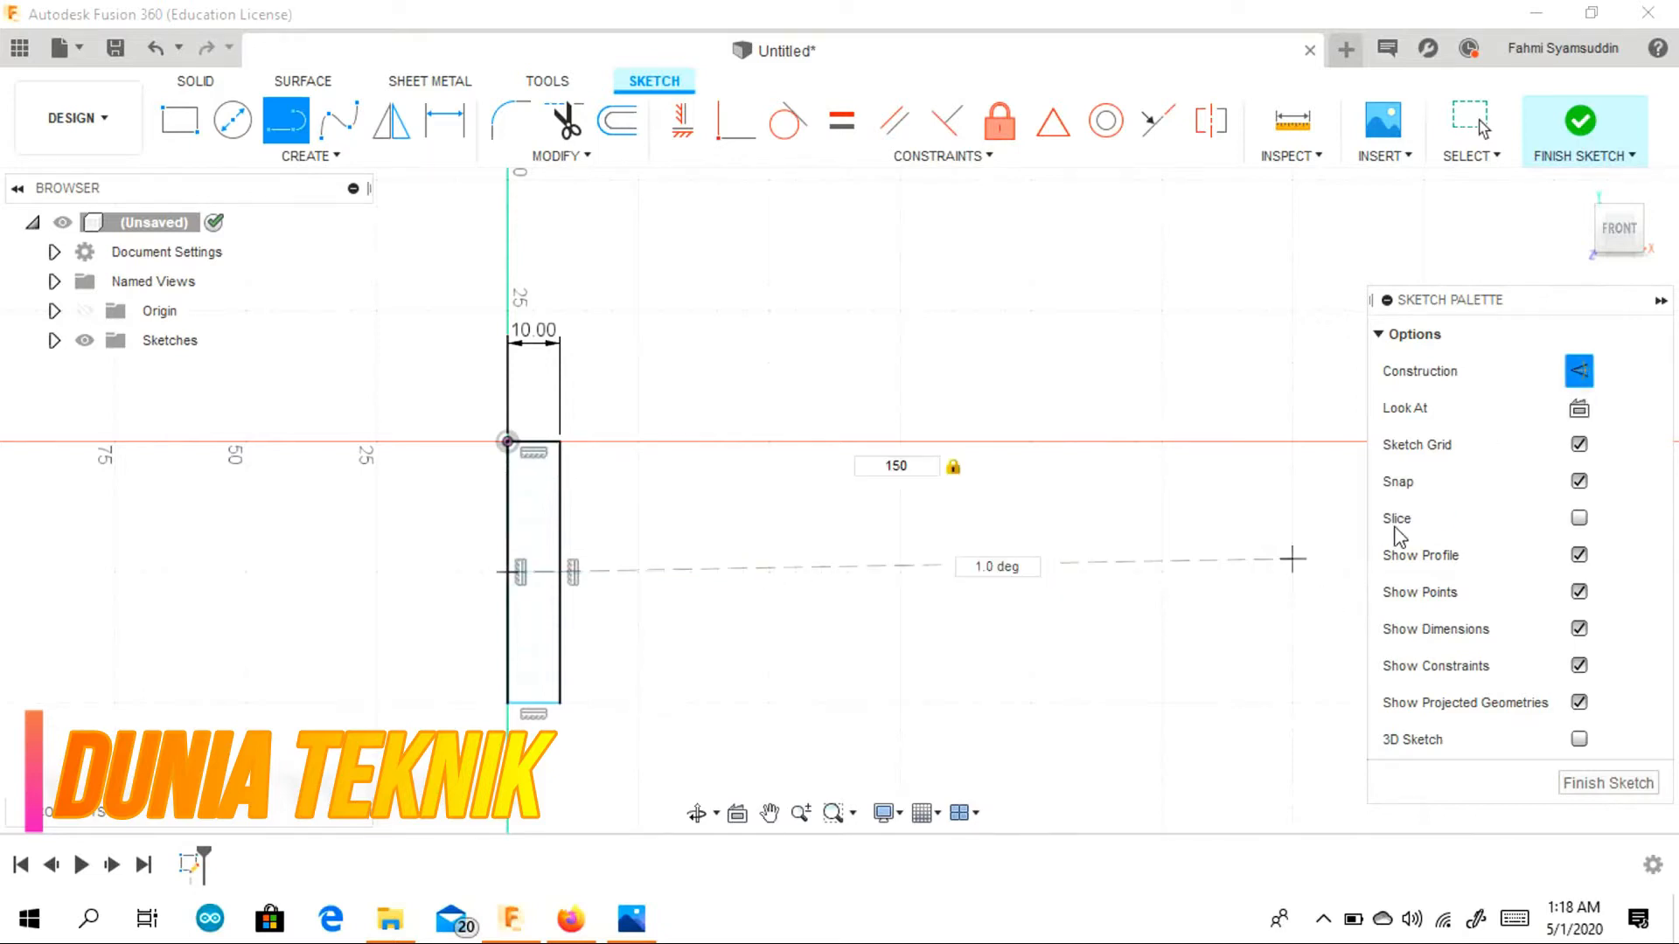
pyautogui.click(1293, 572)
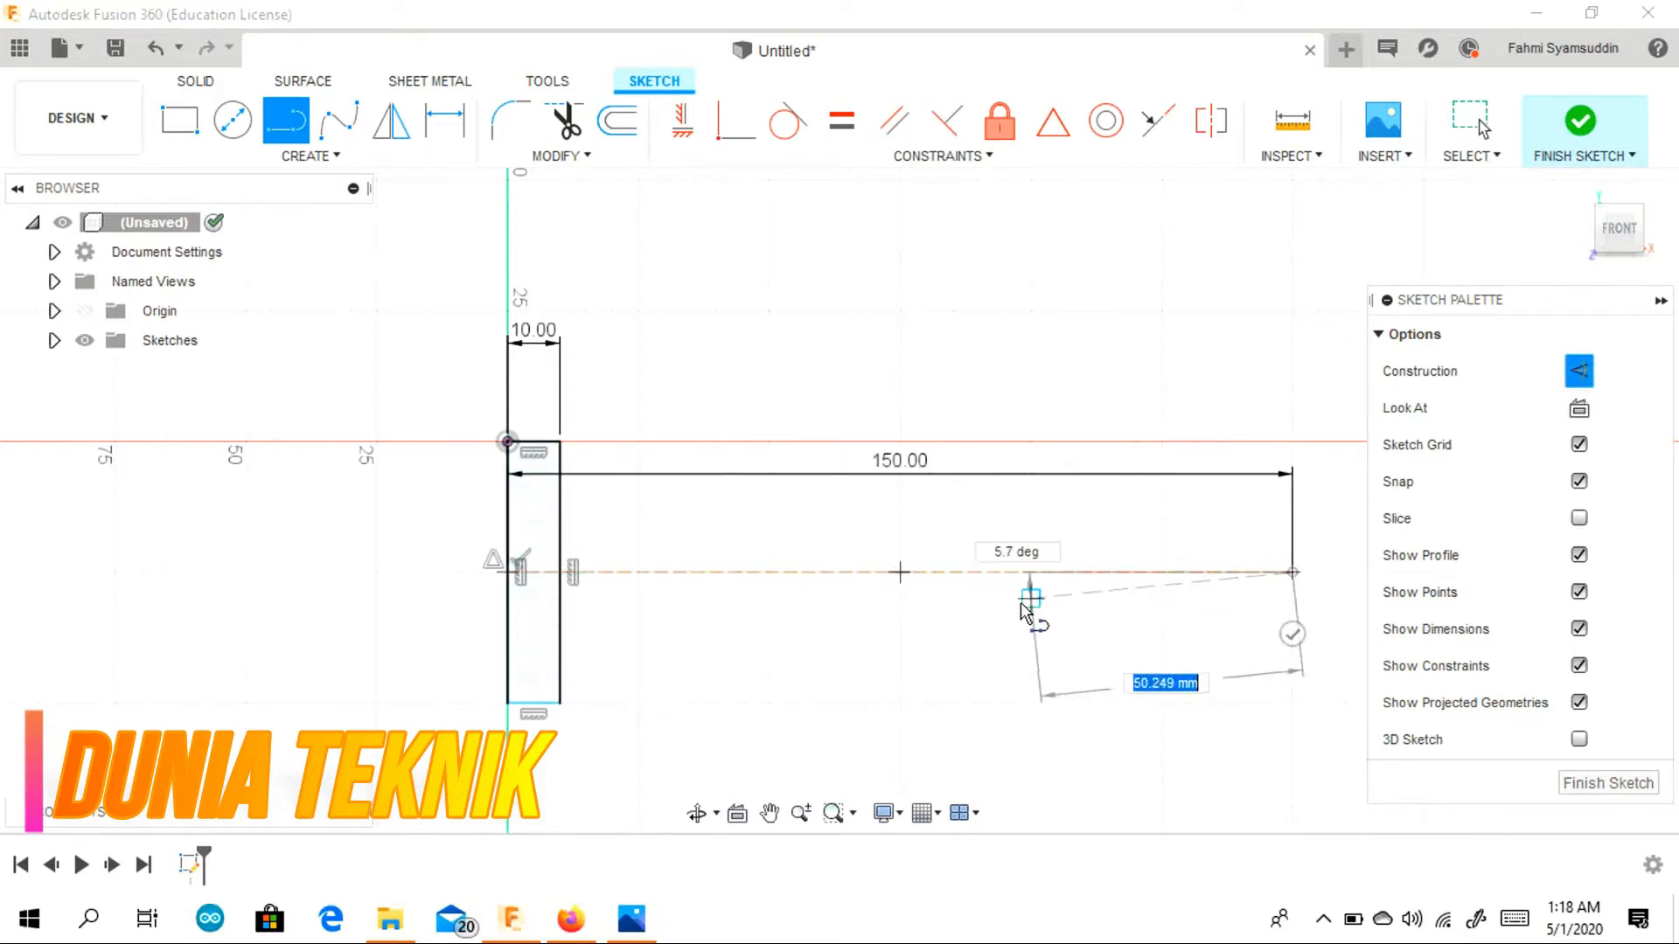
pyautogui.press('Escape')
# Sketch a 17.5 mm regular line upward from the centreline along the head rectangle's right edge.
pyautogui.click(631, 919)
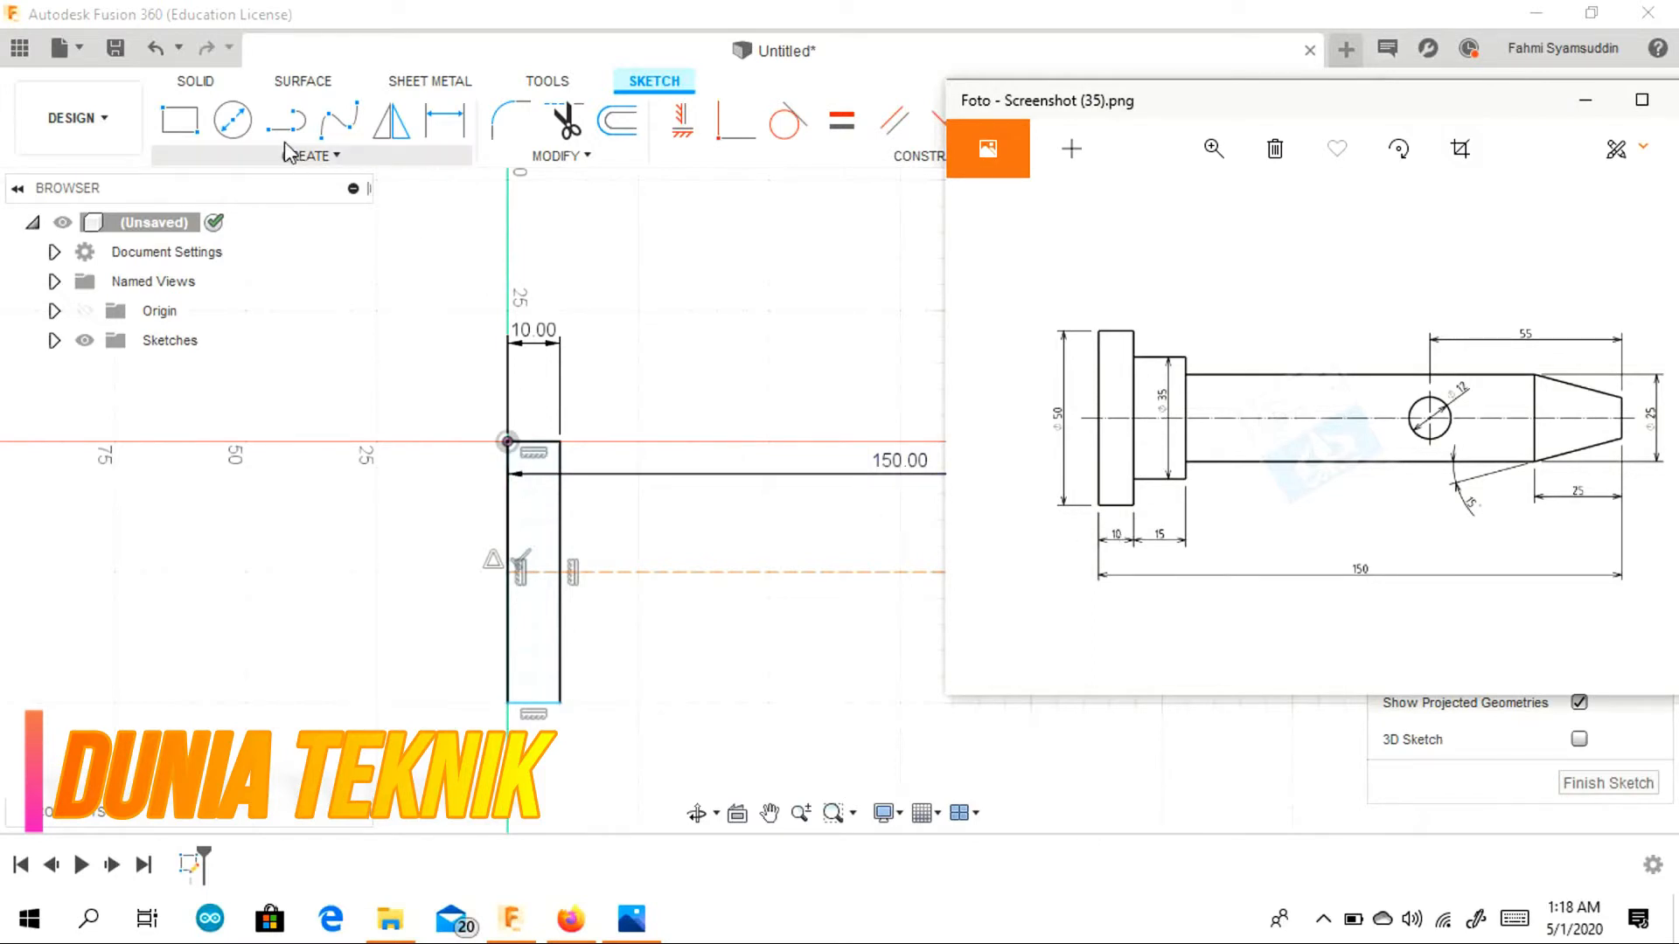
pyautogui.click(282, 114)
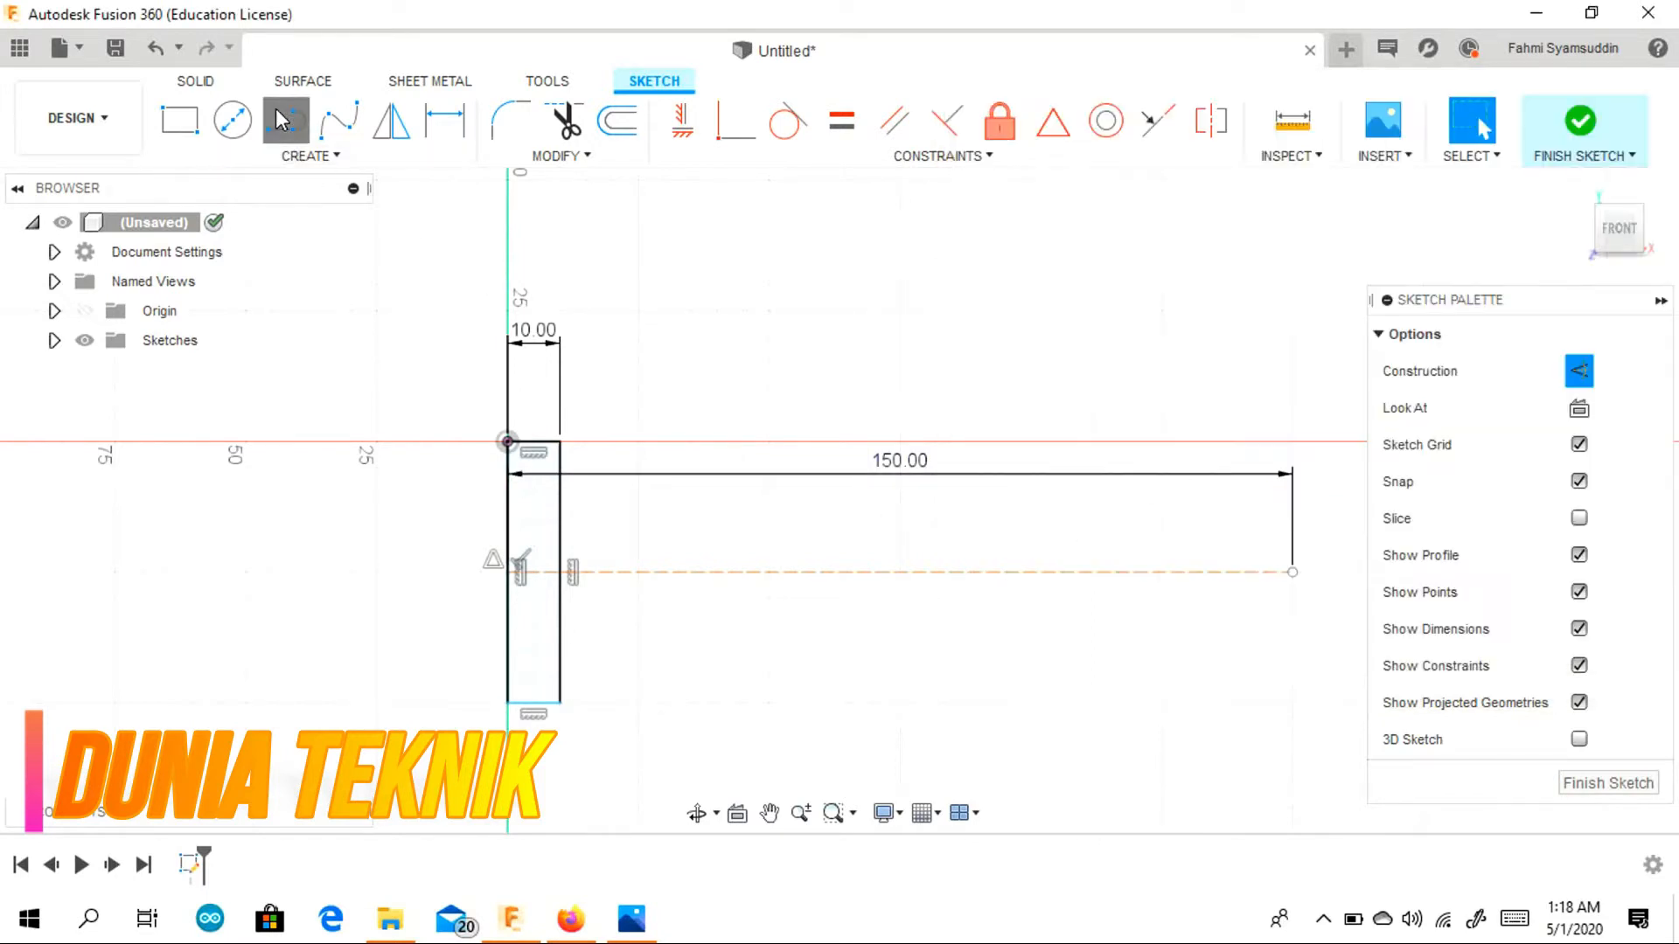
pyautogui.click(561, 571)
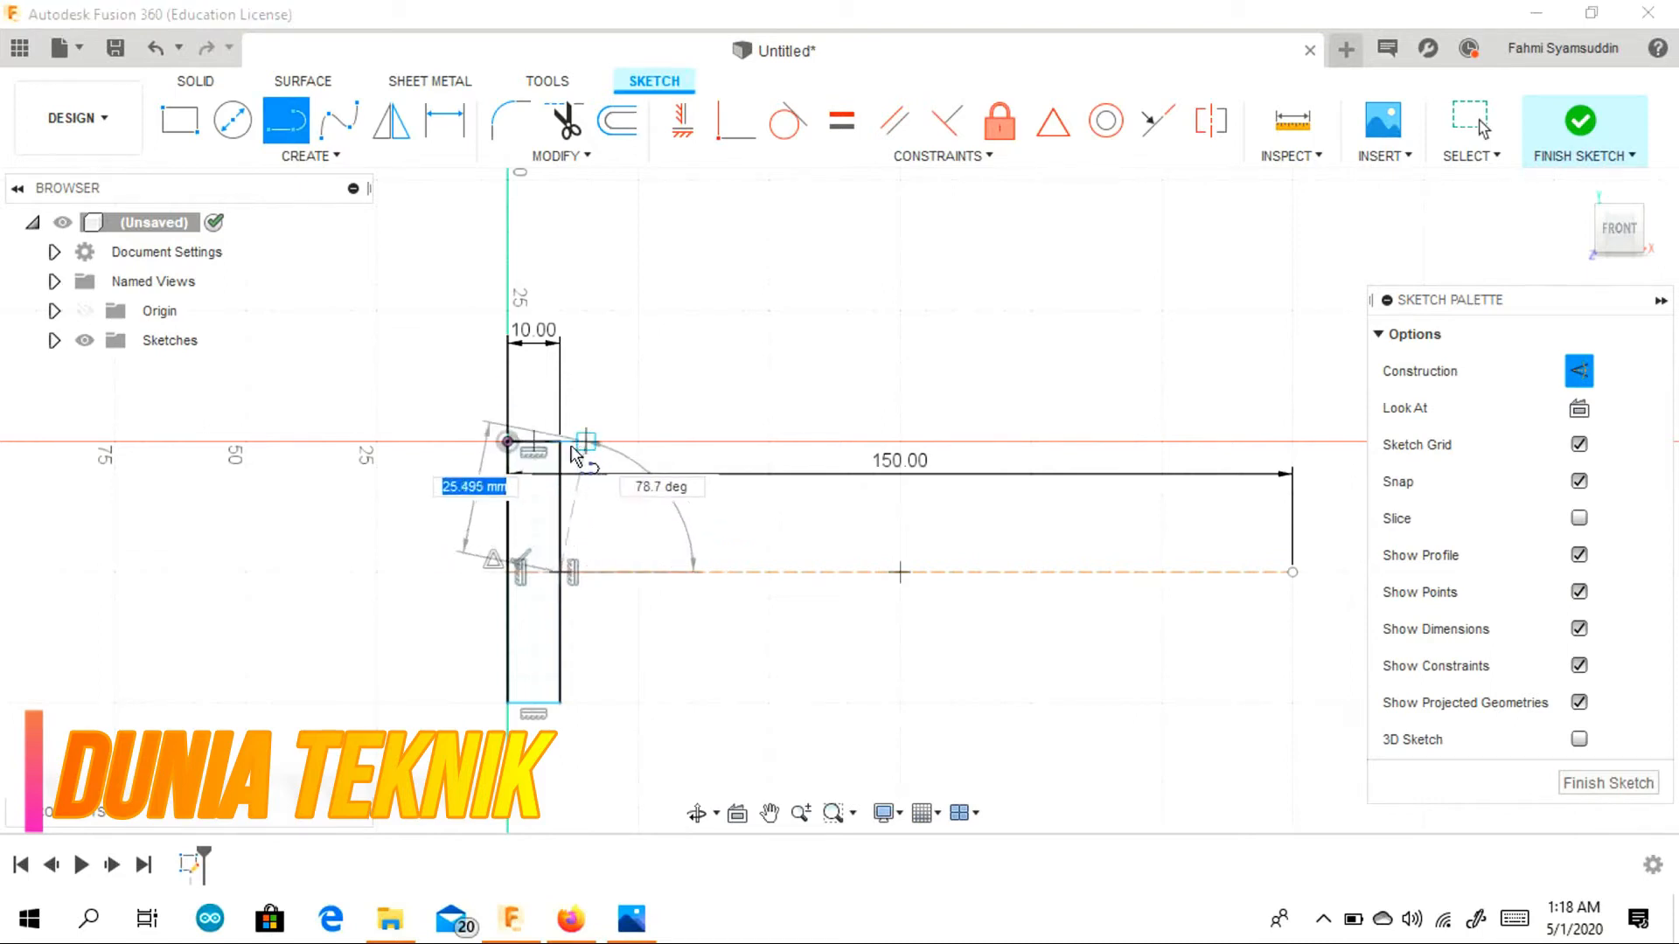
pyautogui.click(1578, 371)
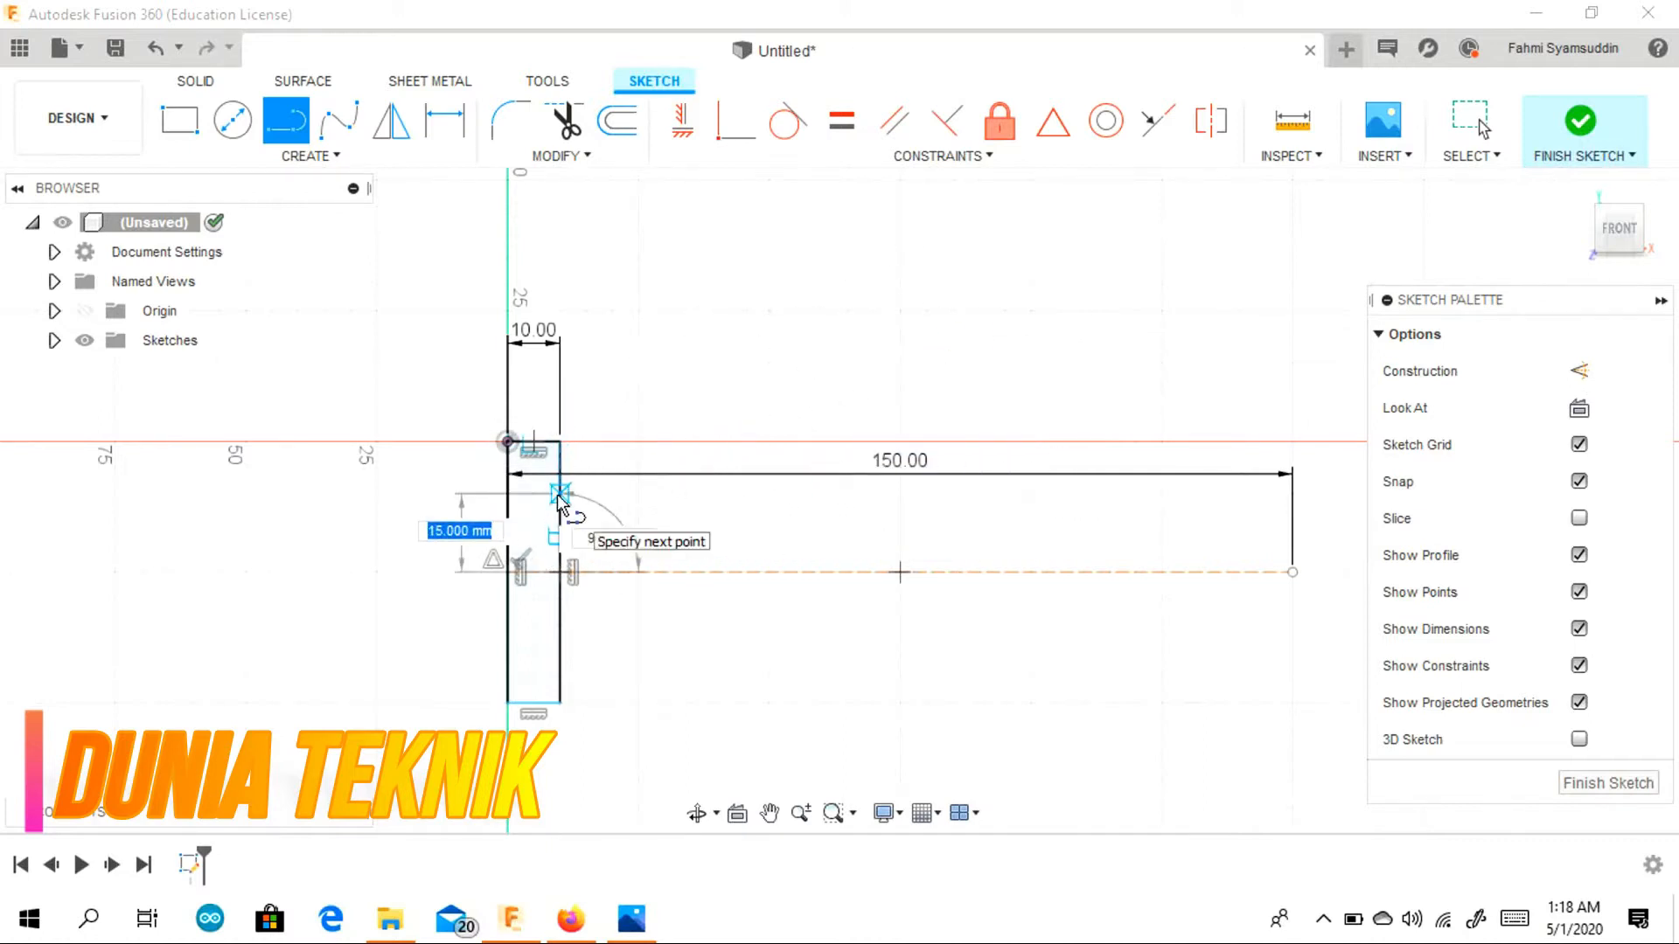
pyautogui.write('17.5')
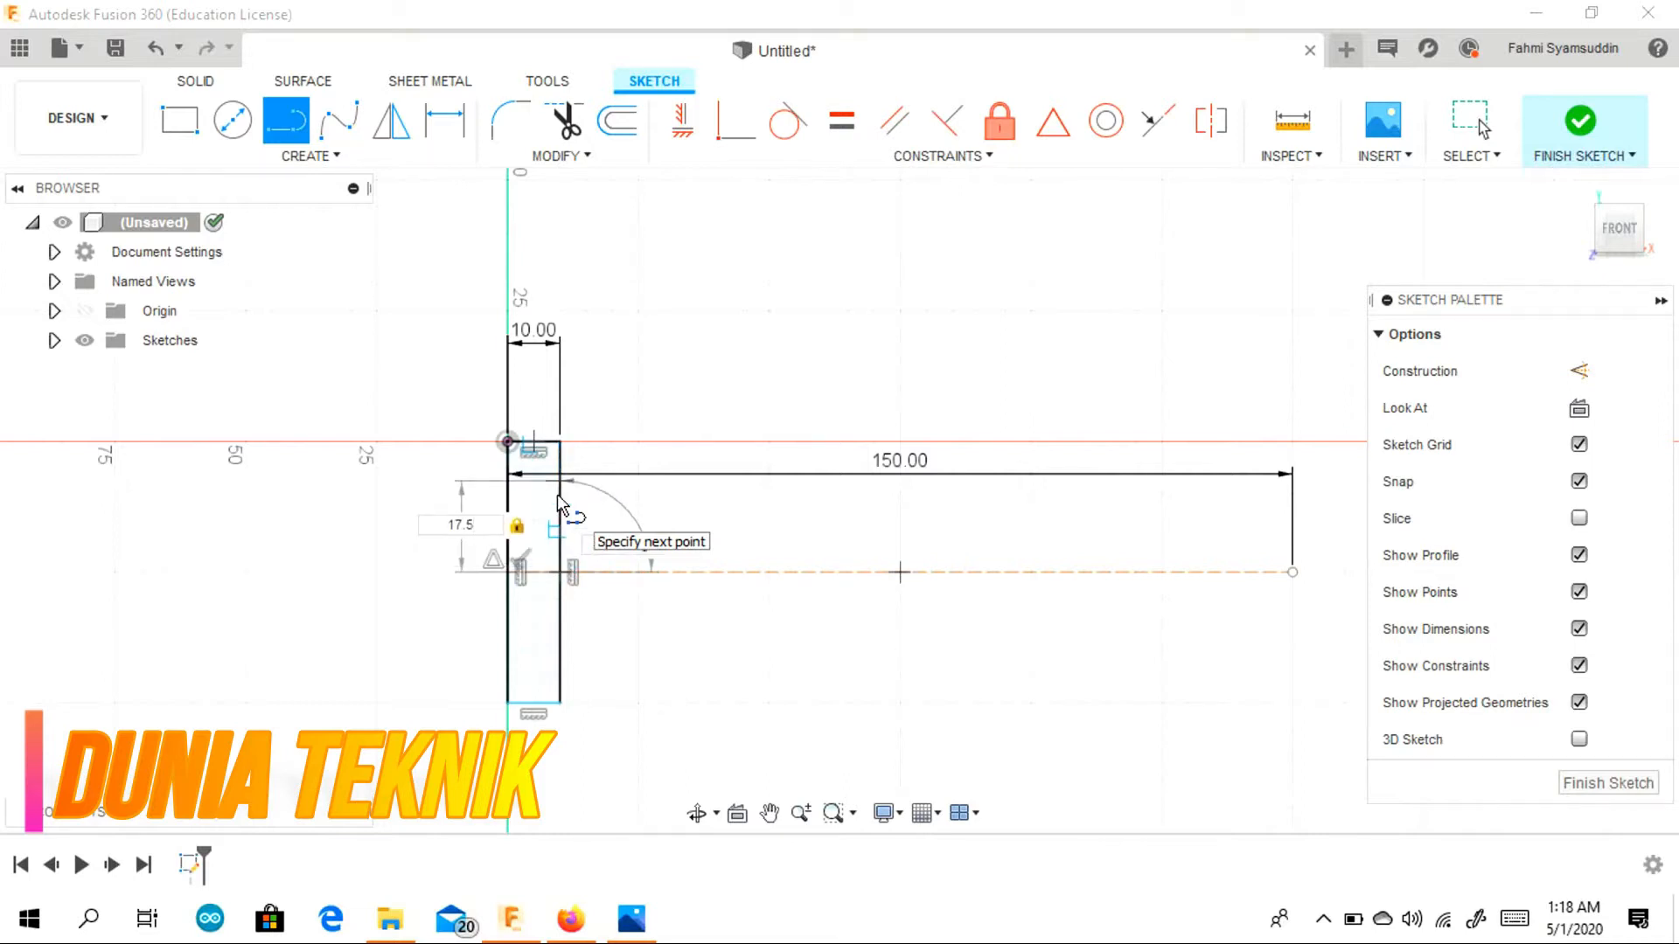
pyautogui.press('Return')
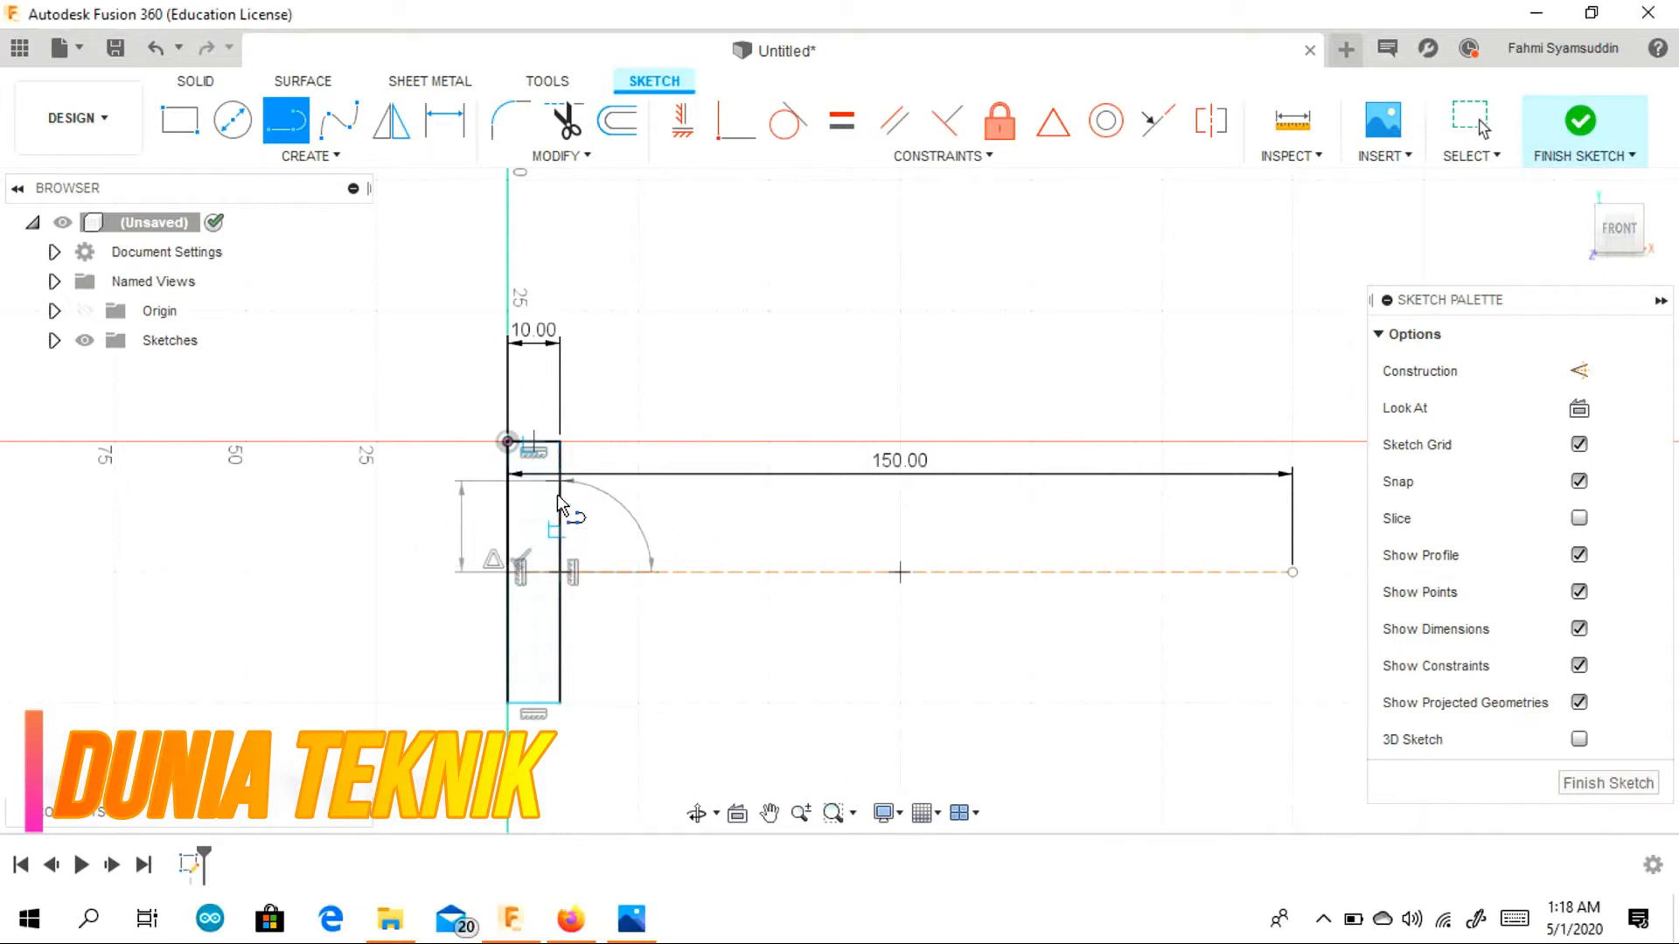
# Sketch a second 17.5 mm line downward from the centreline along the head rectangle's right edge.
pyautogui.click(573, 573)
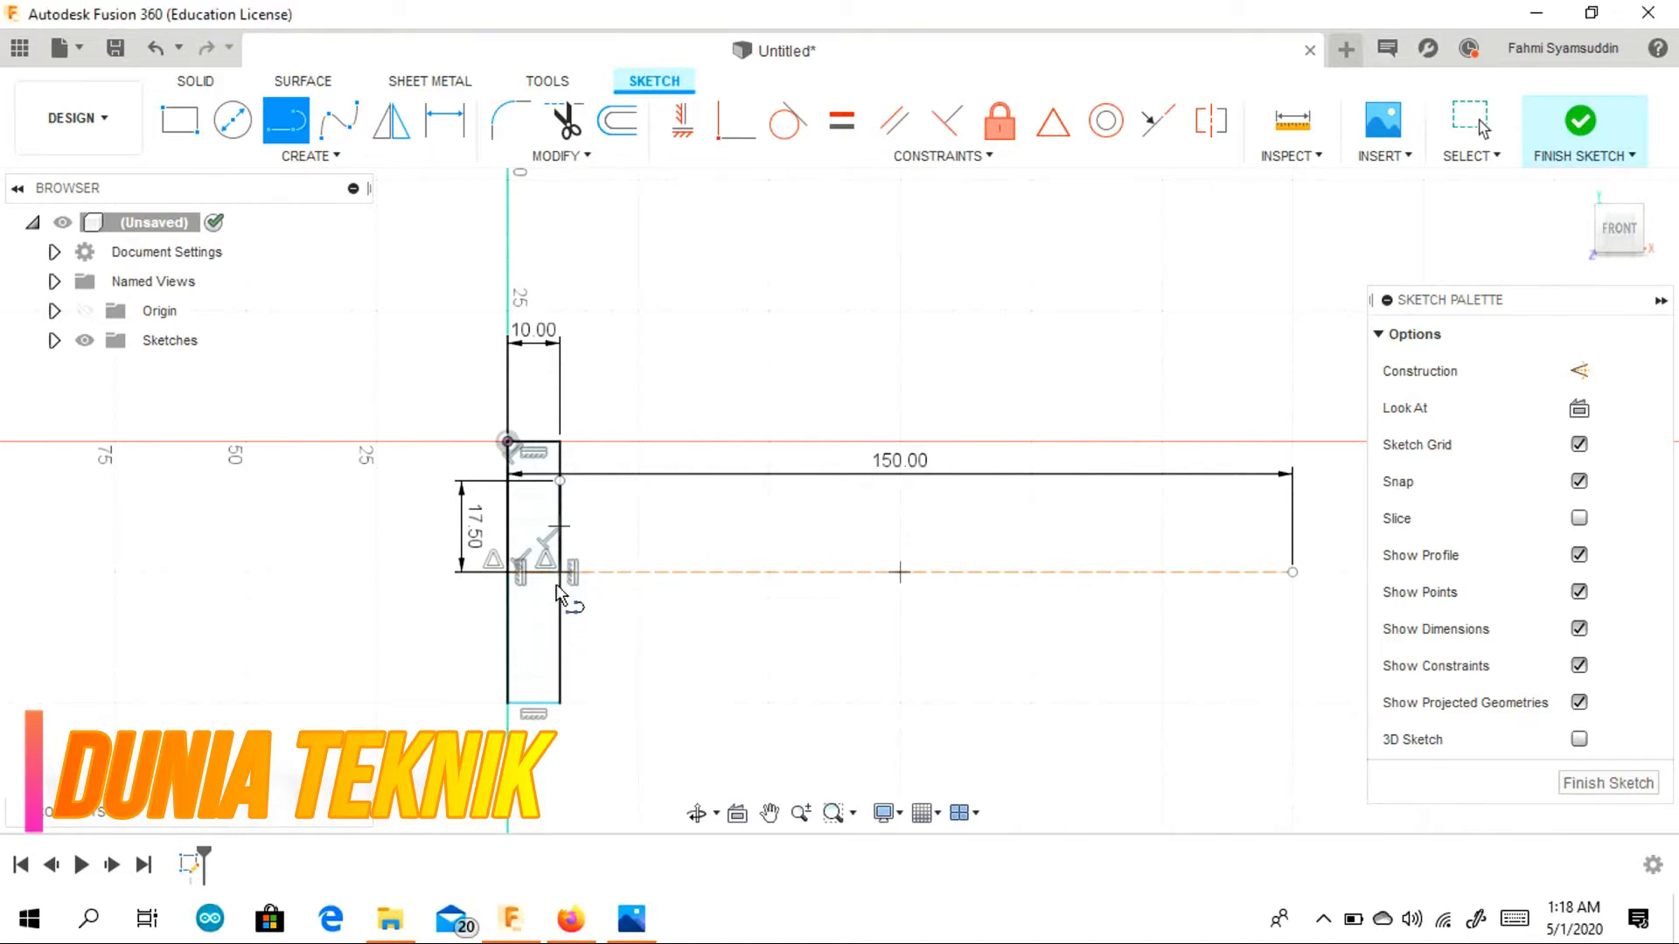
pyautogui.scroll(1, 562, 578)
pyautogui.scroll(1, 563, 578)
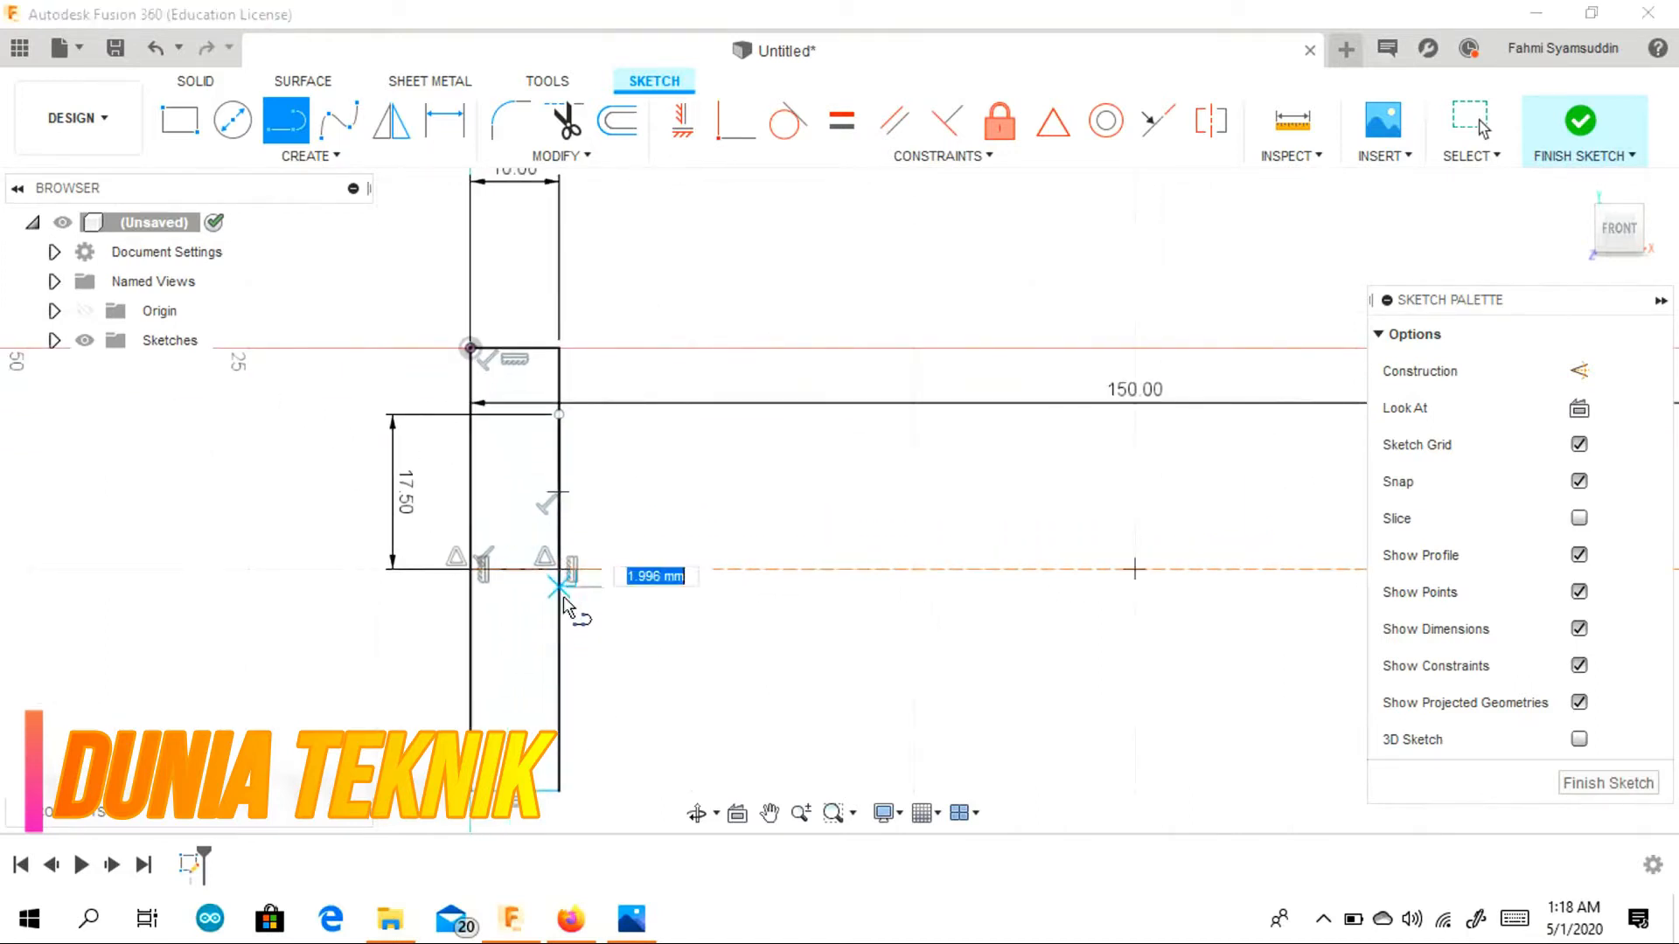
pyautogui.write('17')
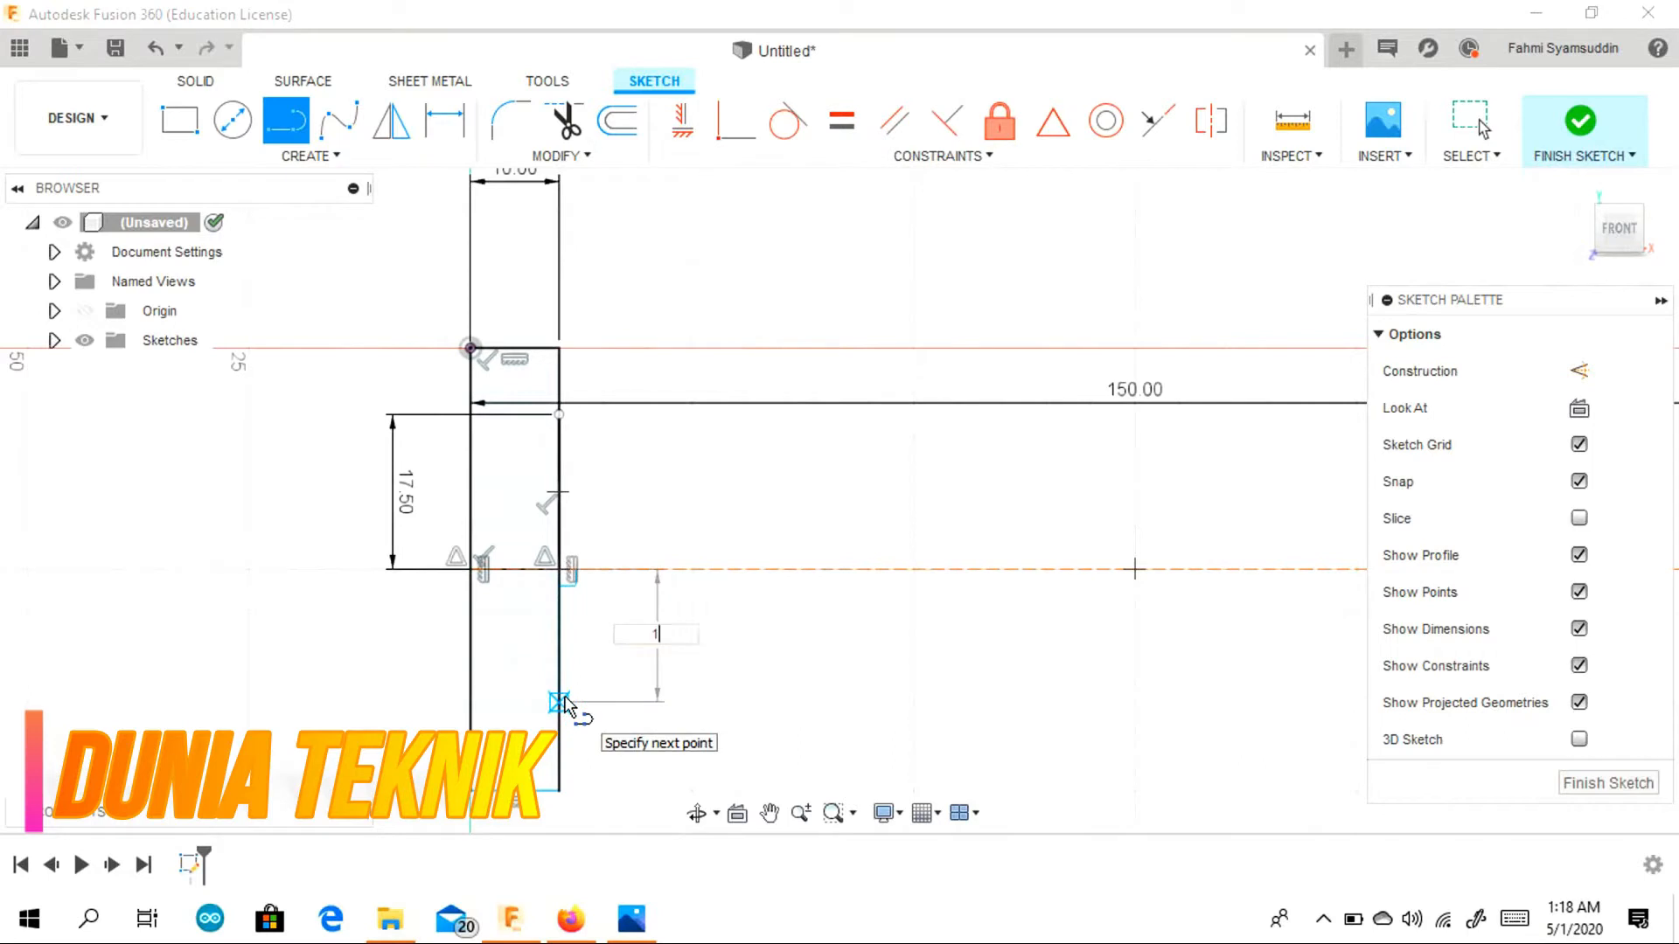
pyautogui.press('Tab')
pyautogui.write('5')
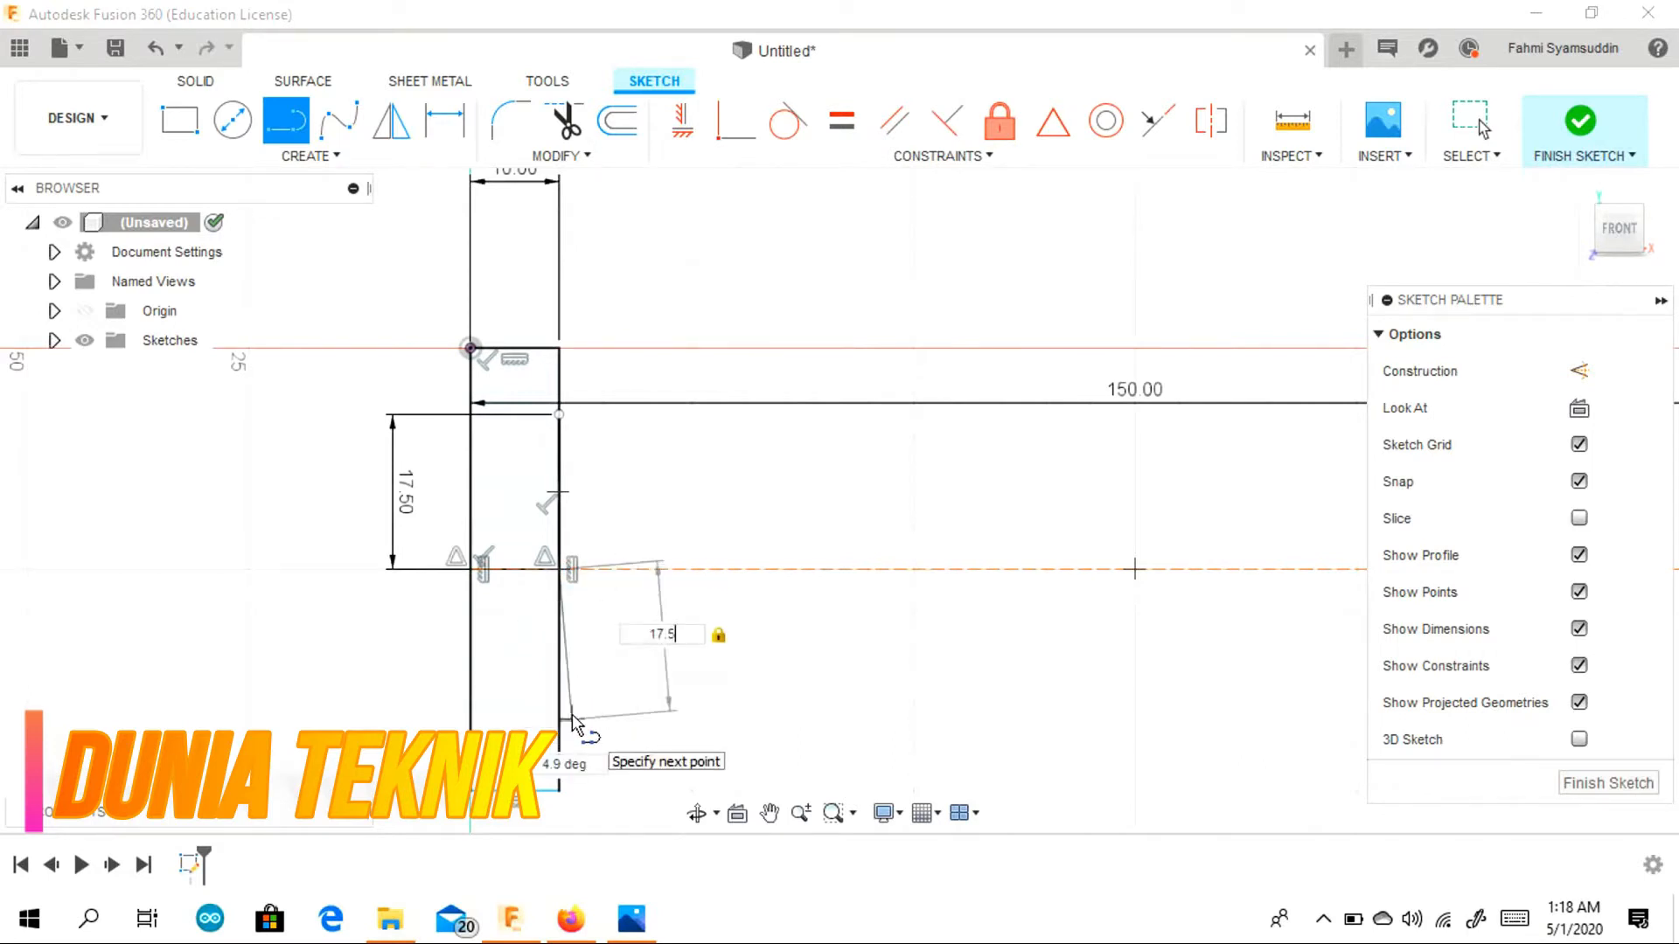
pyautogui.click(560, 726)
# Following the reference drawing, sketch the collar rectangle, 35 mm high and 15 mm wide, from the lower end of the 17.5 mm line.
pyautogui.scroll(-3, 995, 653)
pyautogui.moveTo(1025, 652); pyautogui.dragTo(544, 555, button='middle')
pyautogui.click(638, 925)
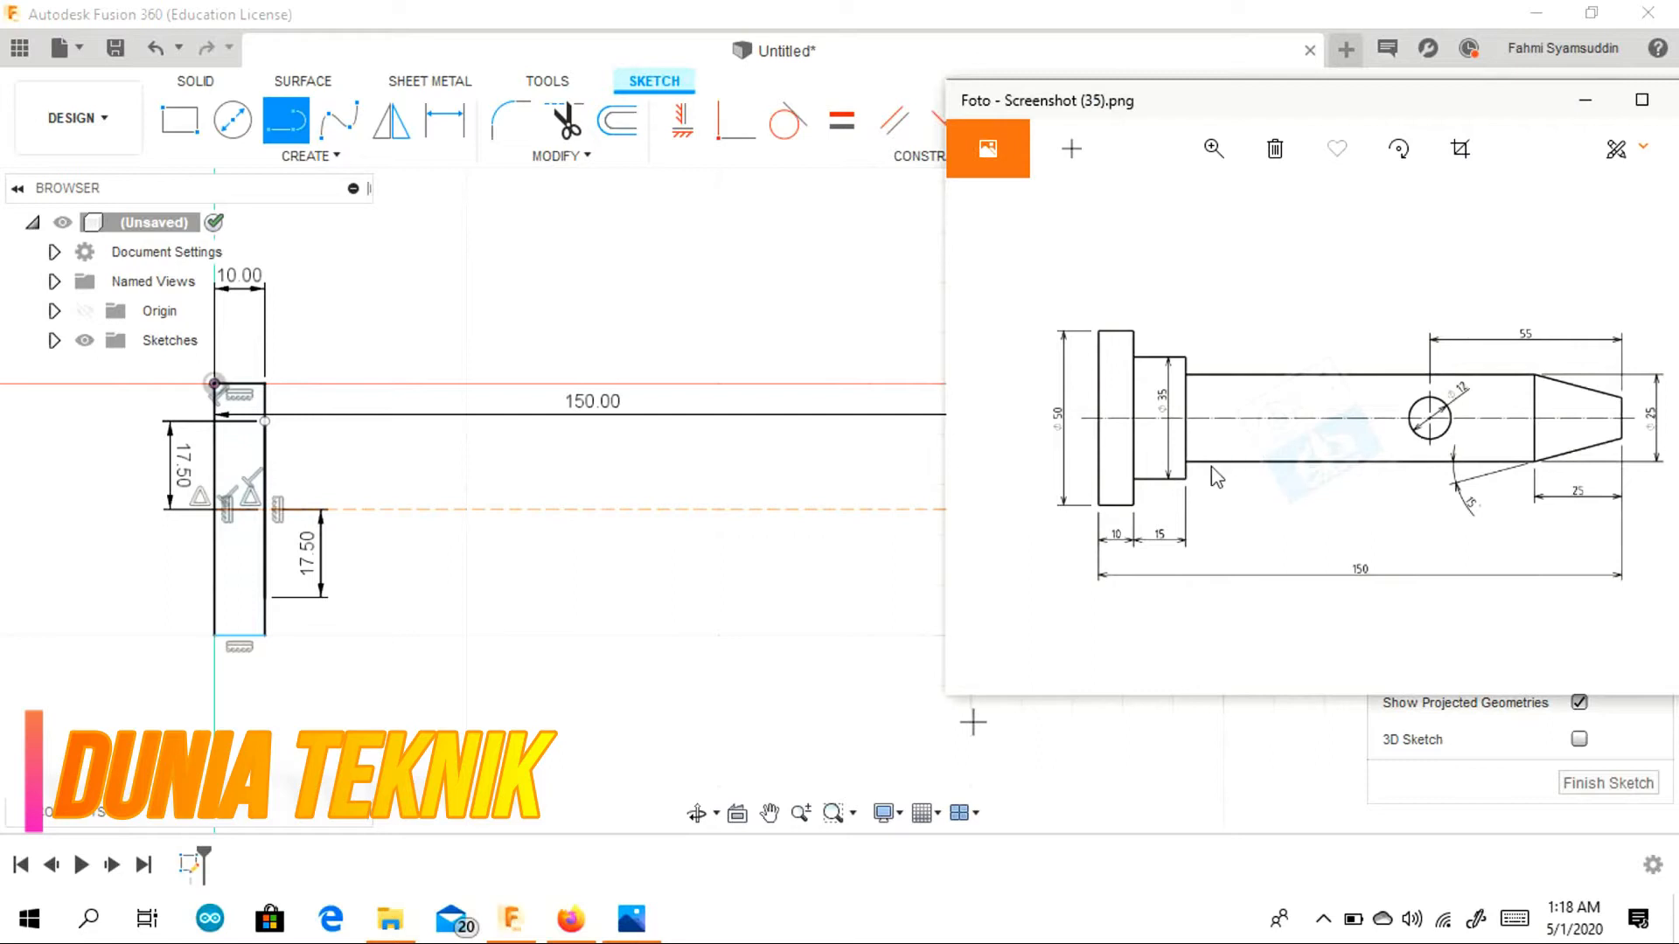
pyautogui.moveTo(769, 569); pyautogui.dragTo(861, 543, button='middle')
pyautogui.click(645, 936)
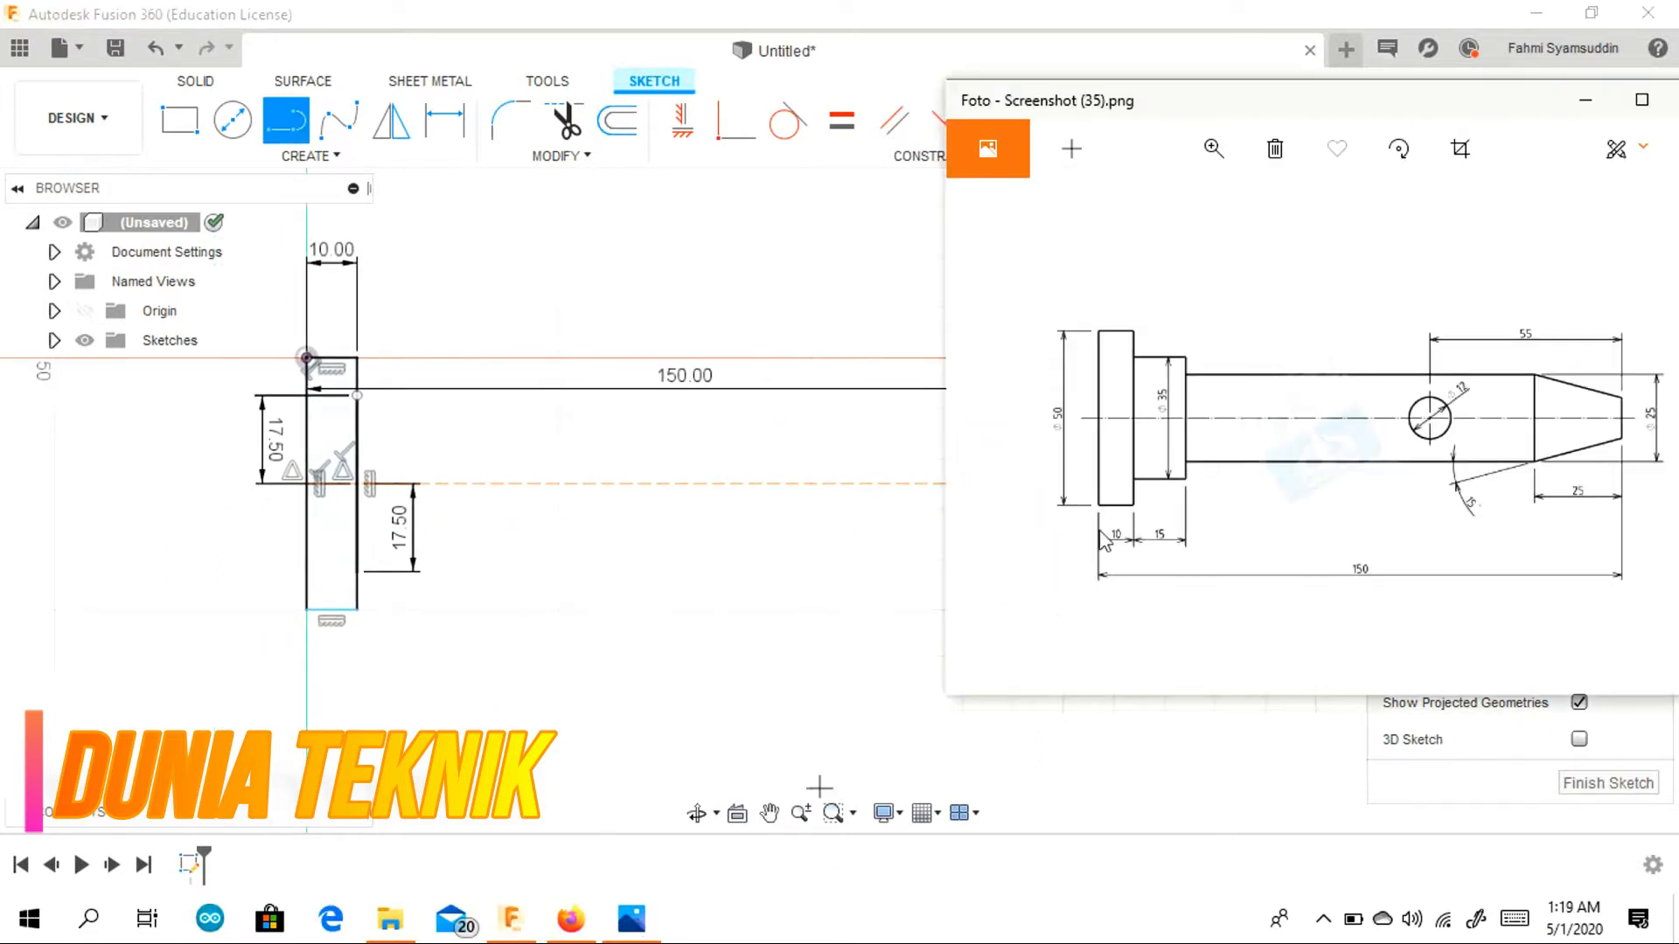
pyautogui.click(186, 125)
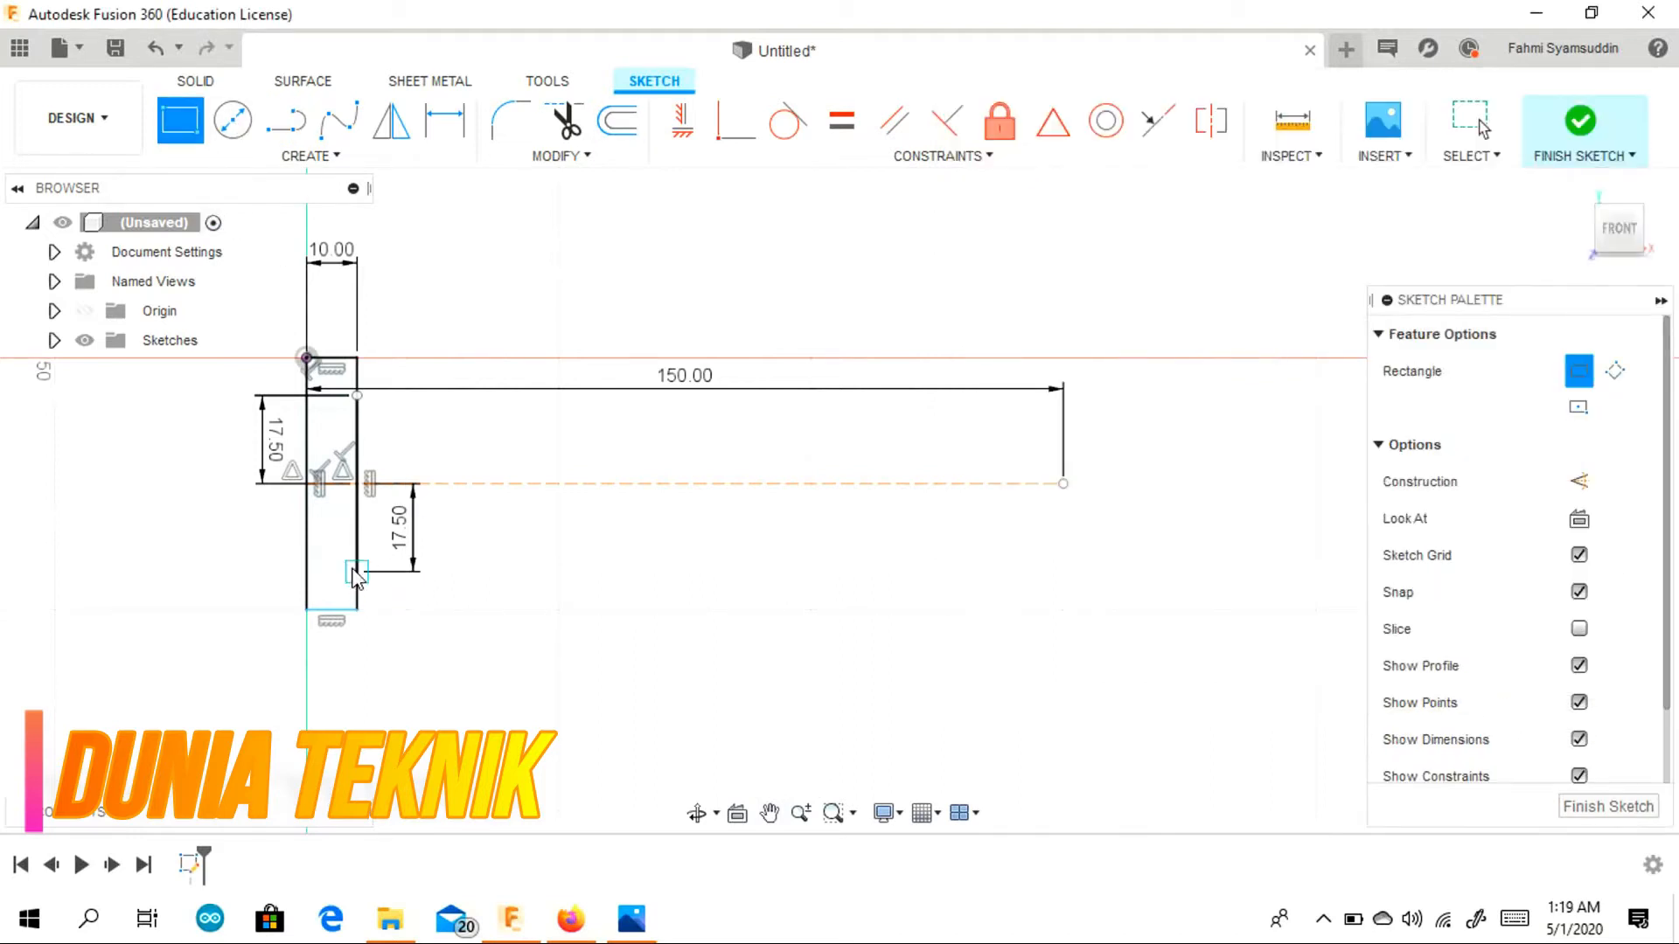
pyautogui.click(357, 572)
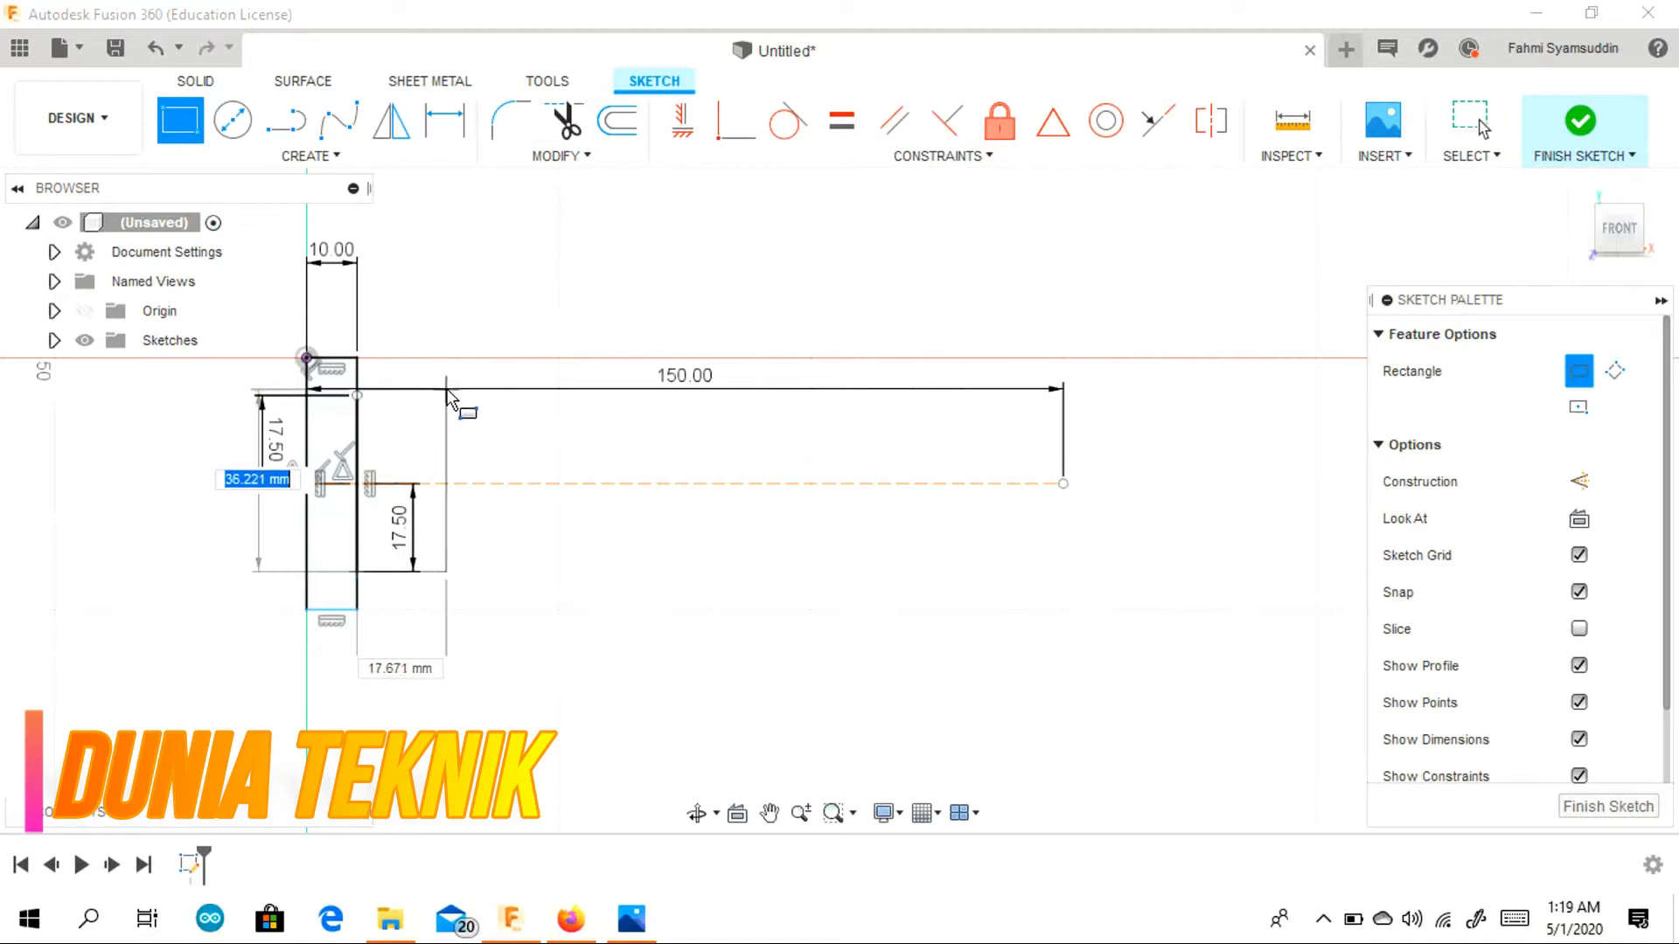
pyautogui.write('35')
pyautogui.press('Tab')
pyautogui.write('15')
pyautogui.press('Tab')
pyautogui.press('Return')
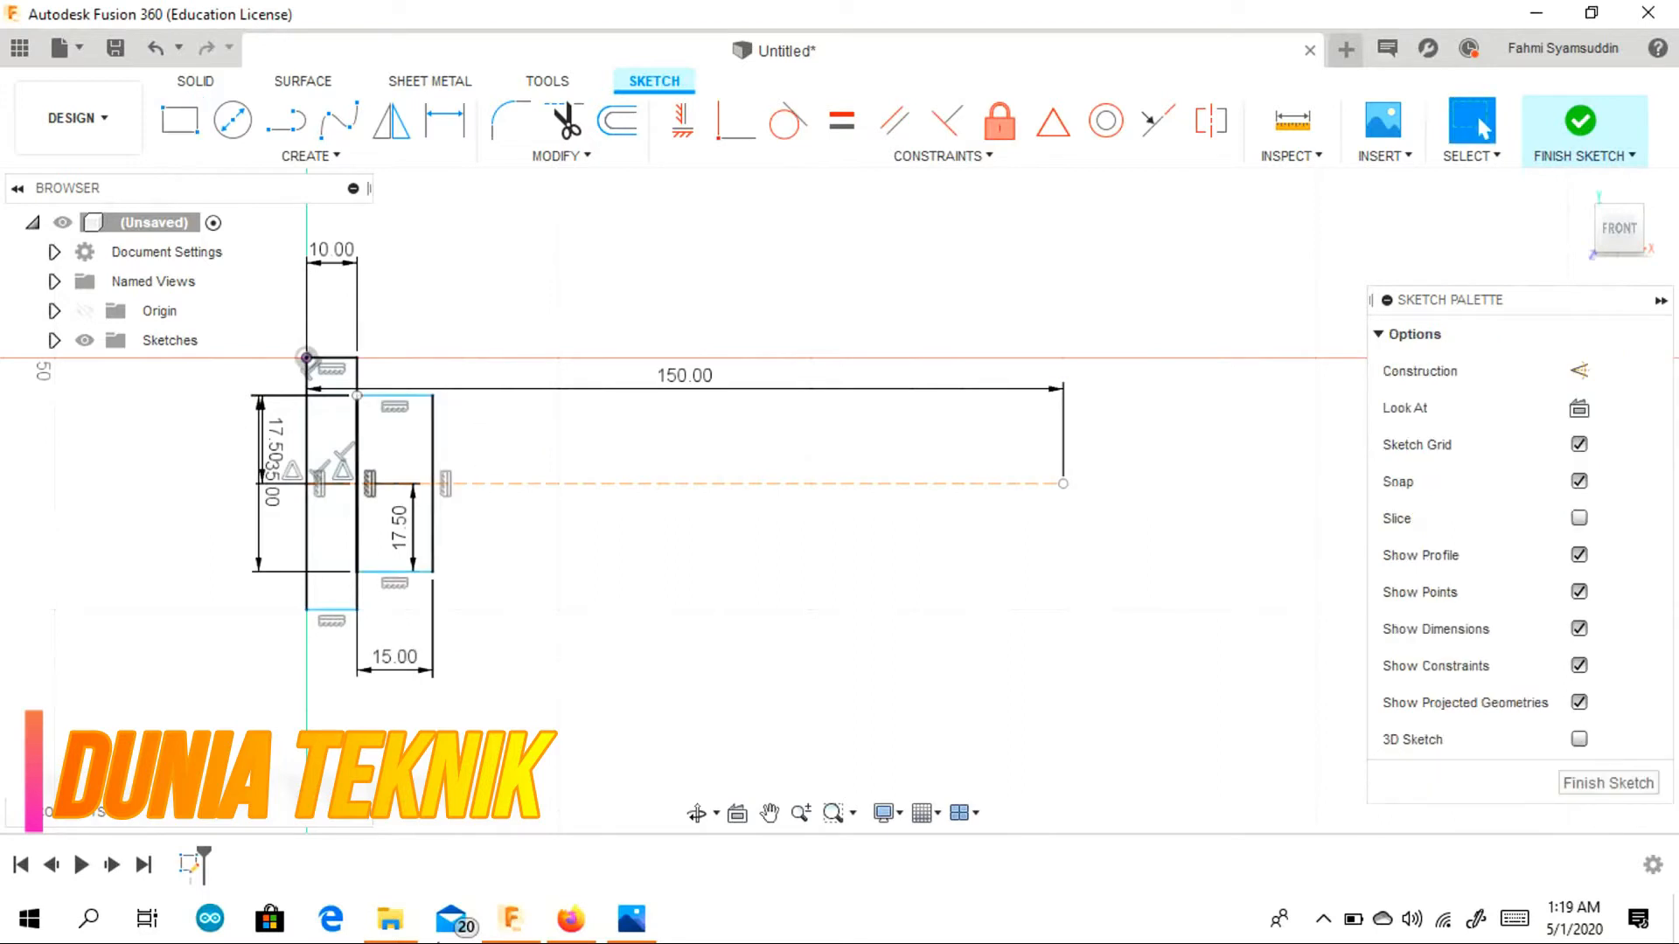
# Following the reference drawing, sketch a 12.5 mm line upward from the centreline along the collar's right edge.
pyautogui.click(632, 918)
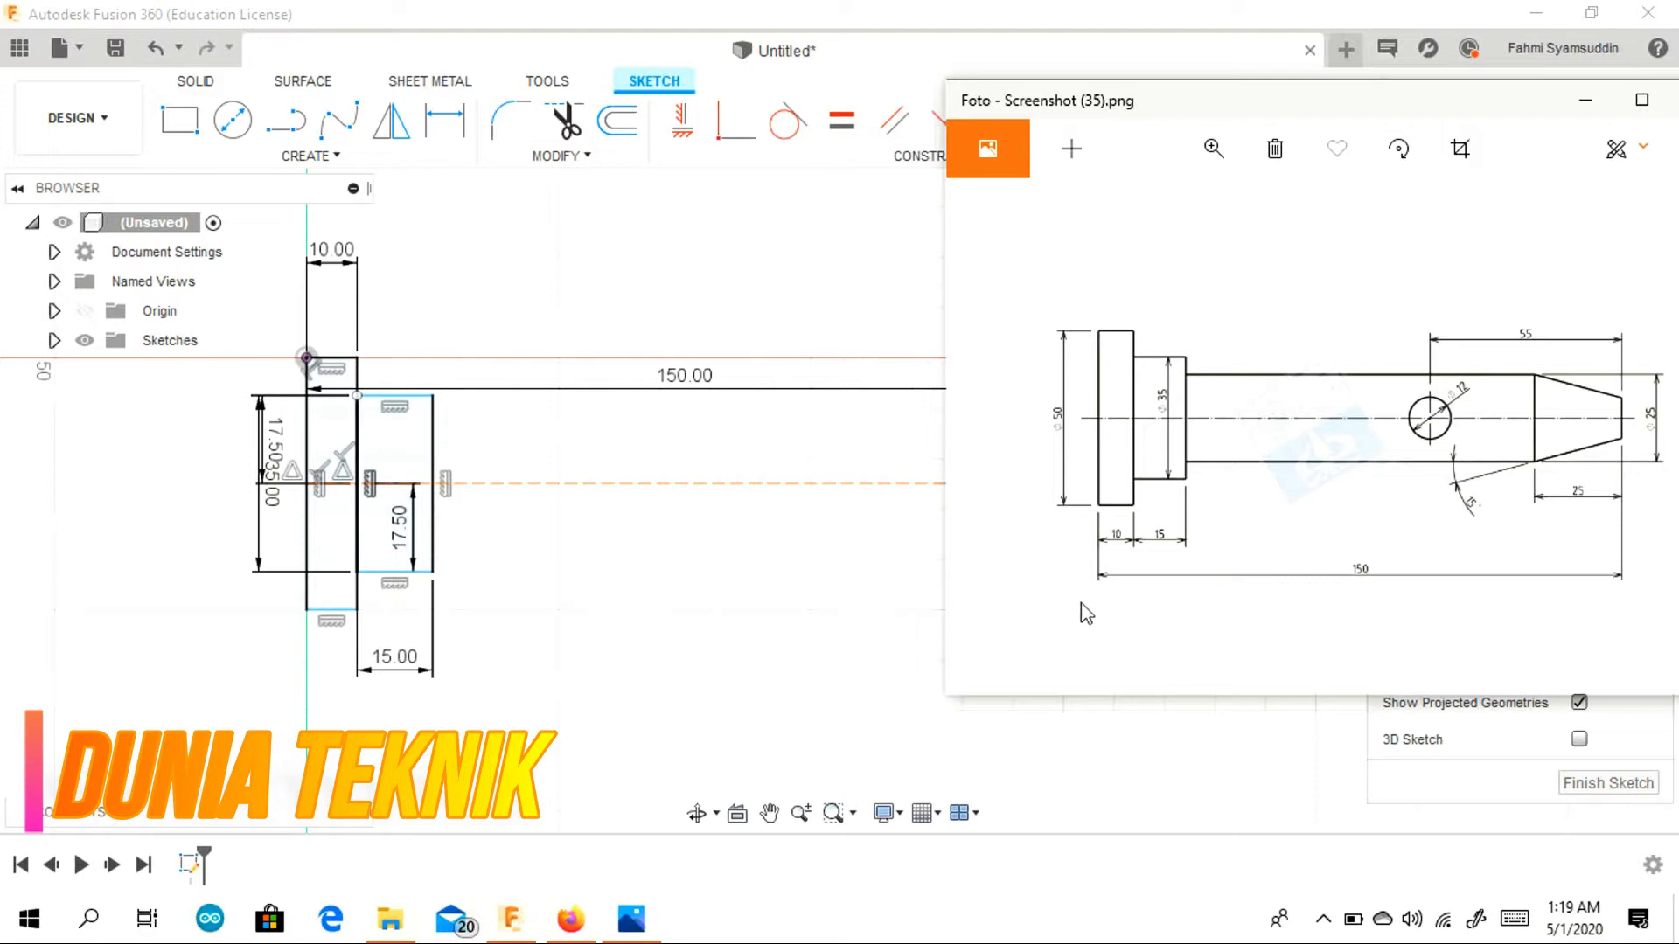
pyautogui.click(815, 593)
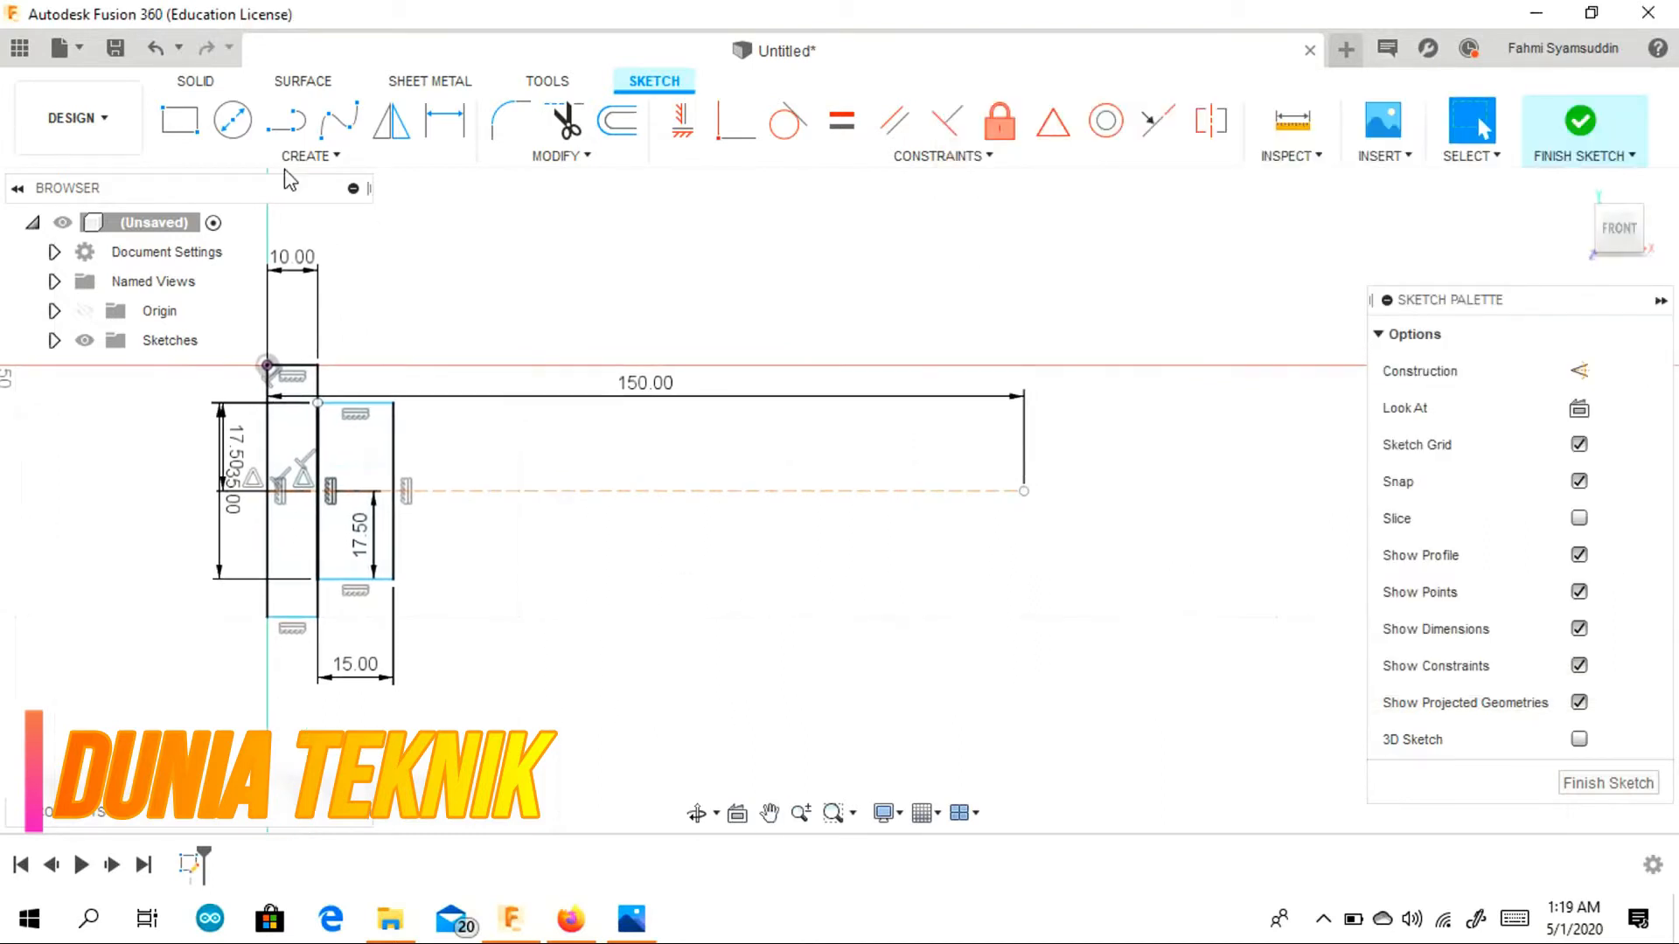
pyautogui.click(632, 927)
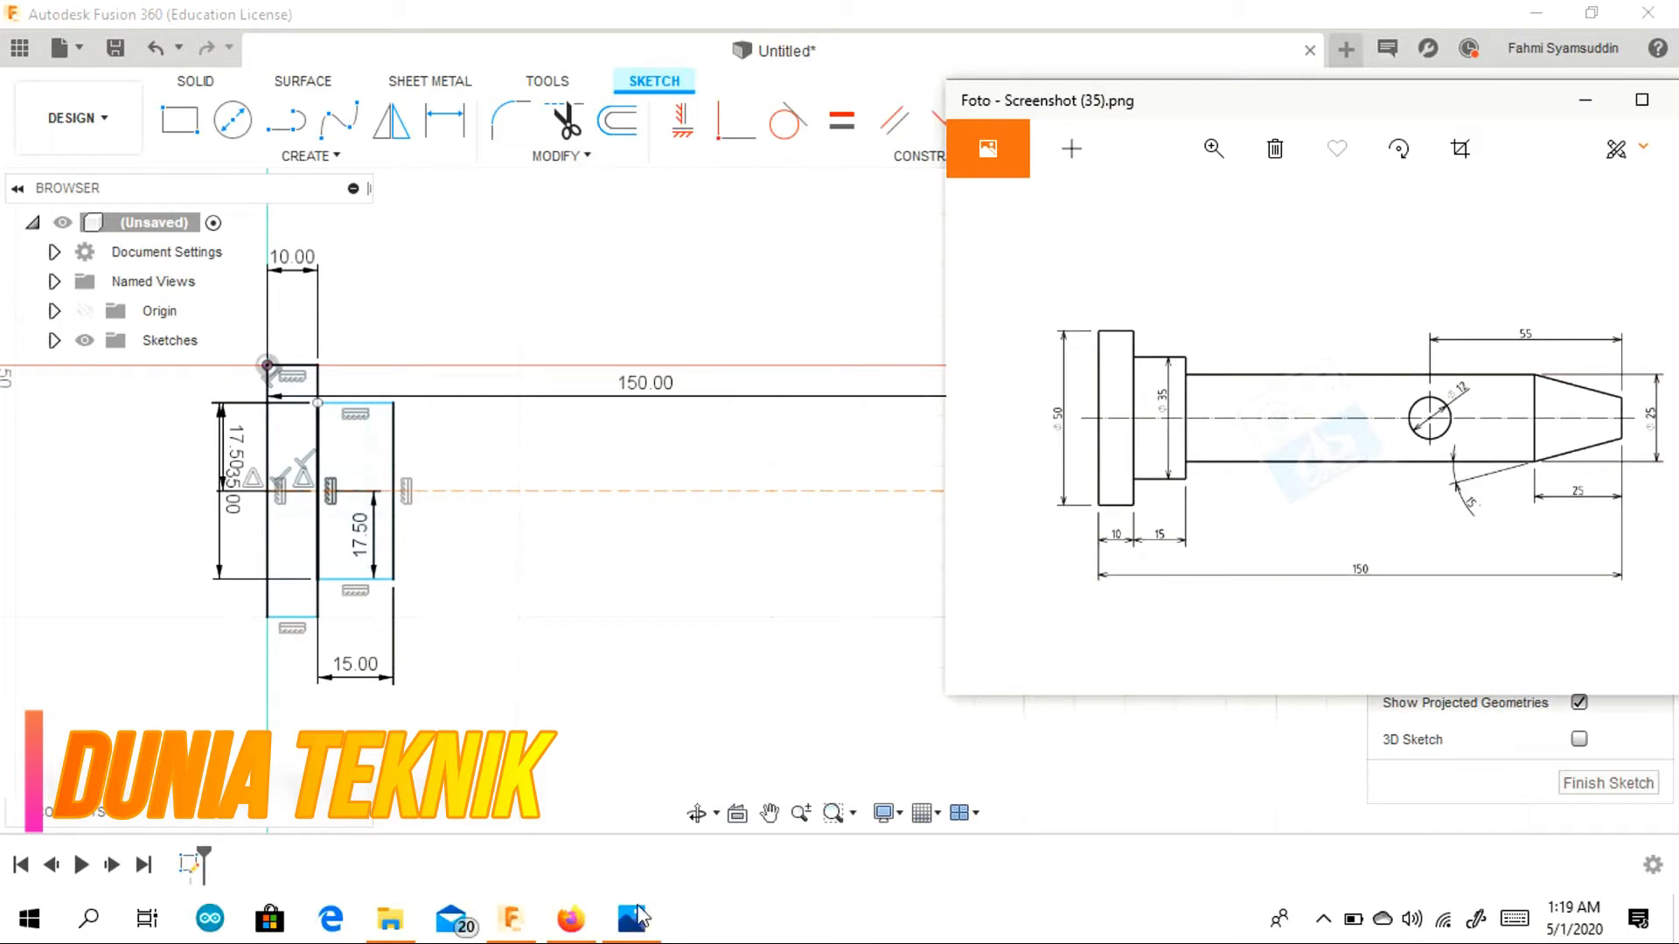
pyautogui.click(633, 918)
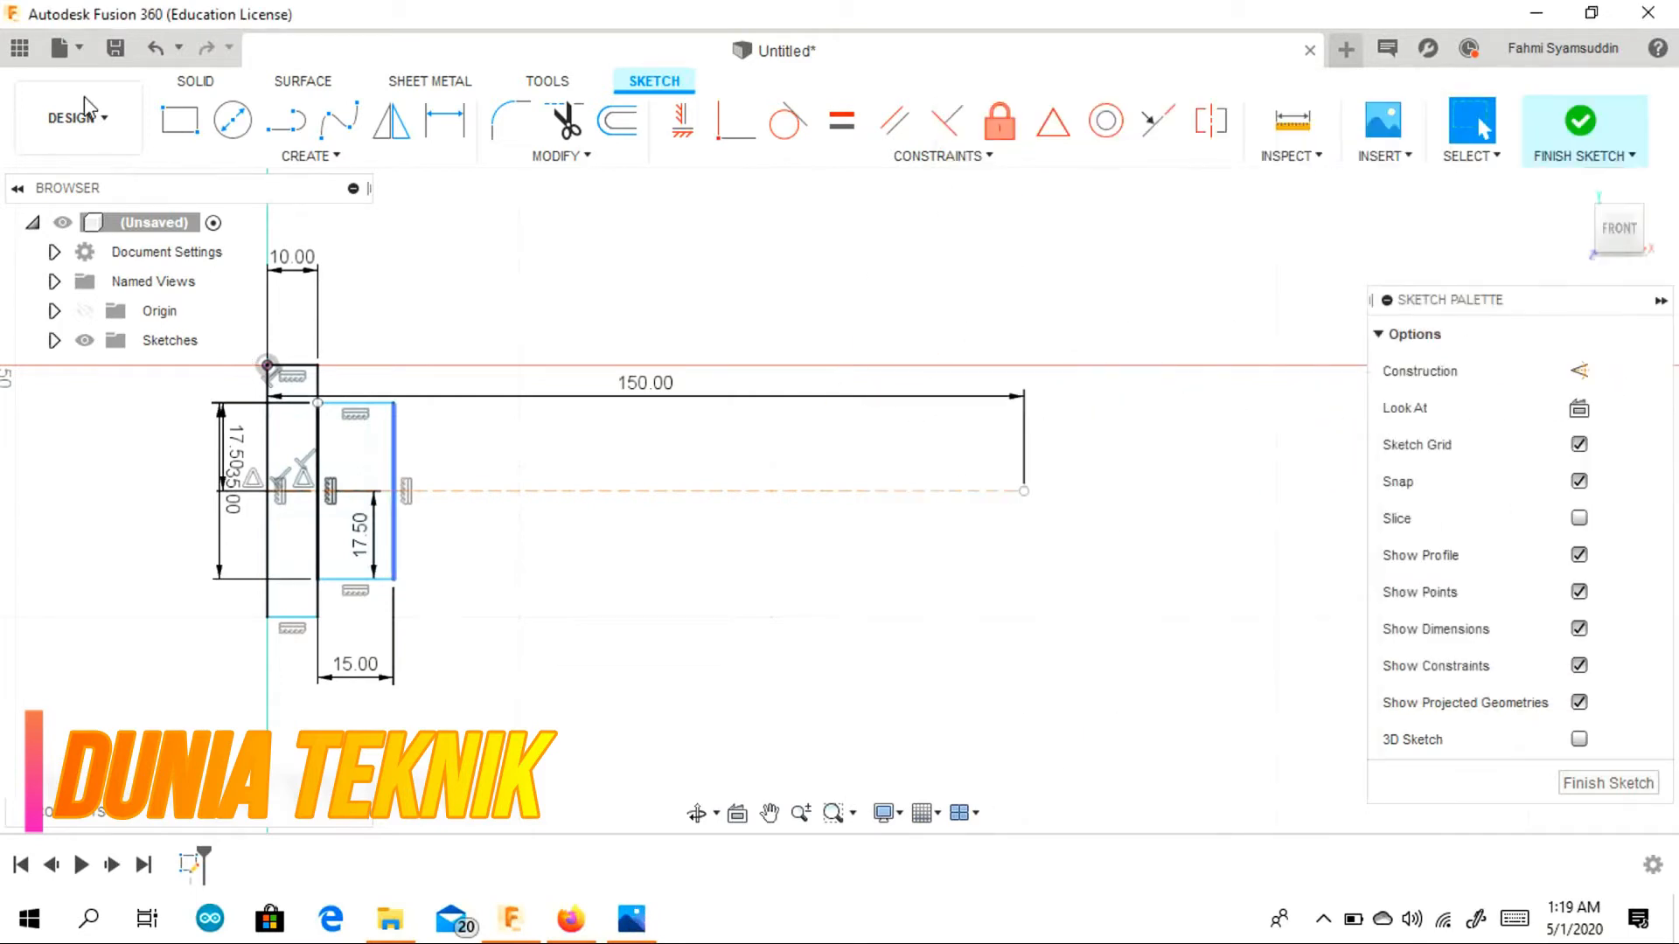
pyautogui.click(193, 128)
pyautogui.click(632, 920)
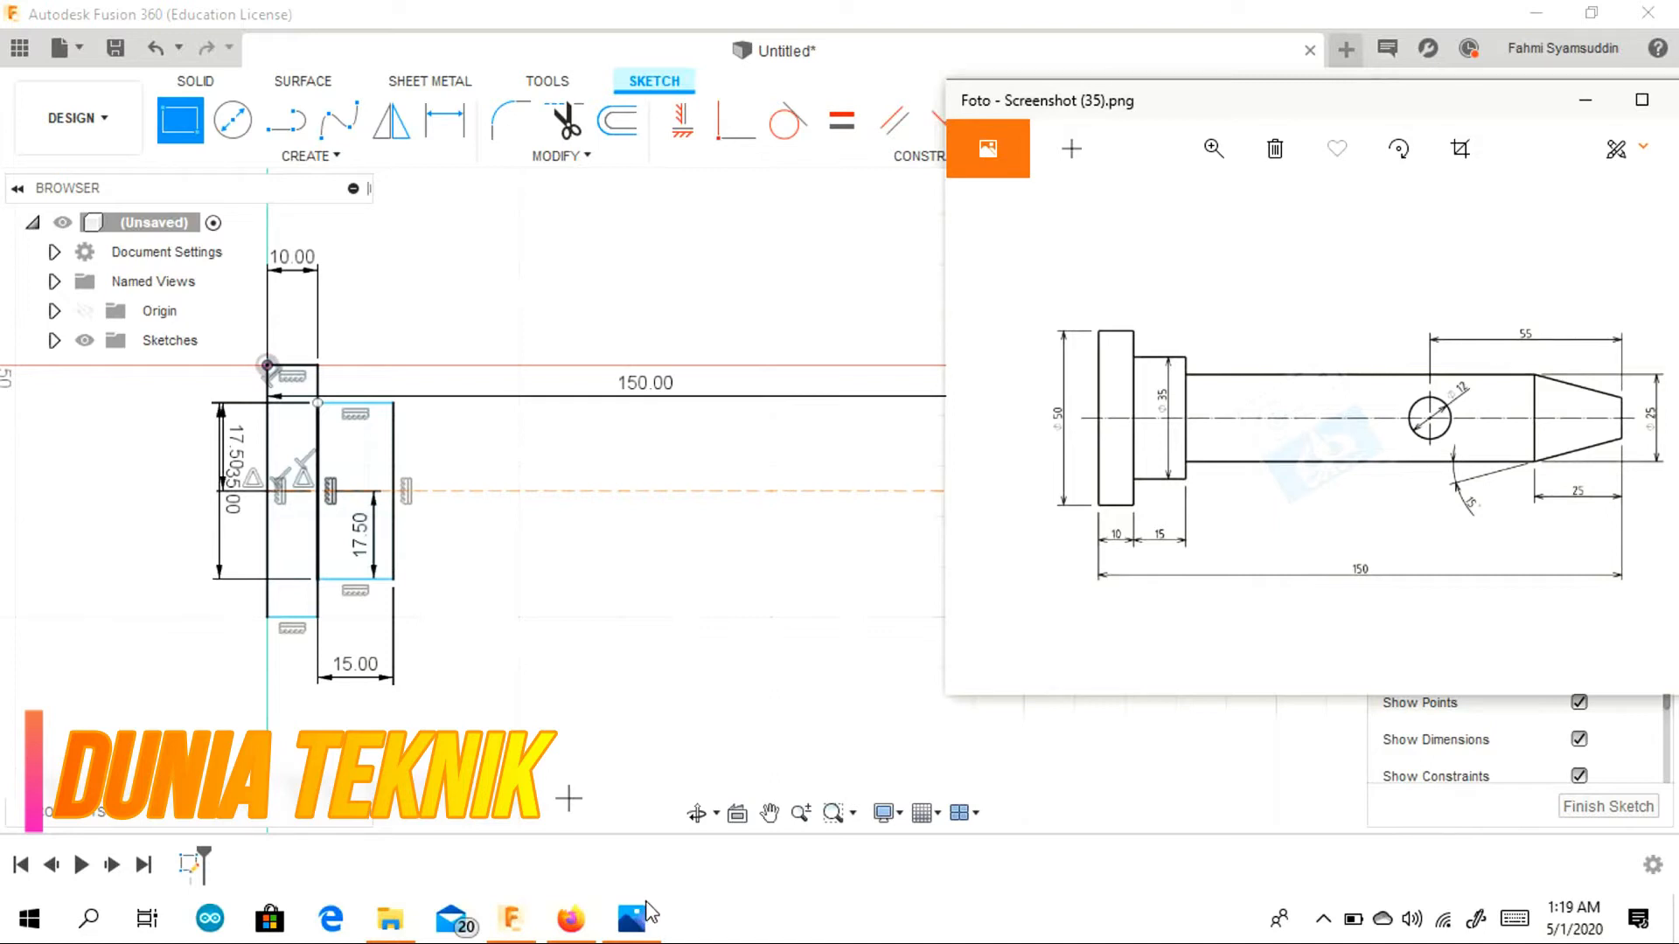
pyautogui.click(287, 124)
pyautogui.click(395, 490)
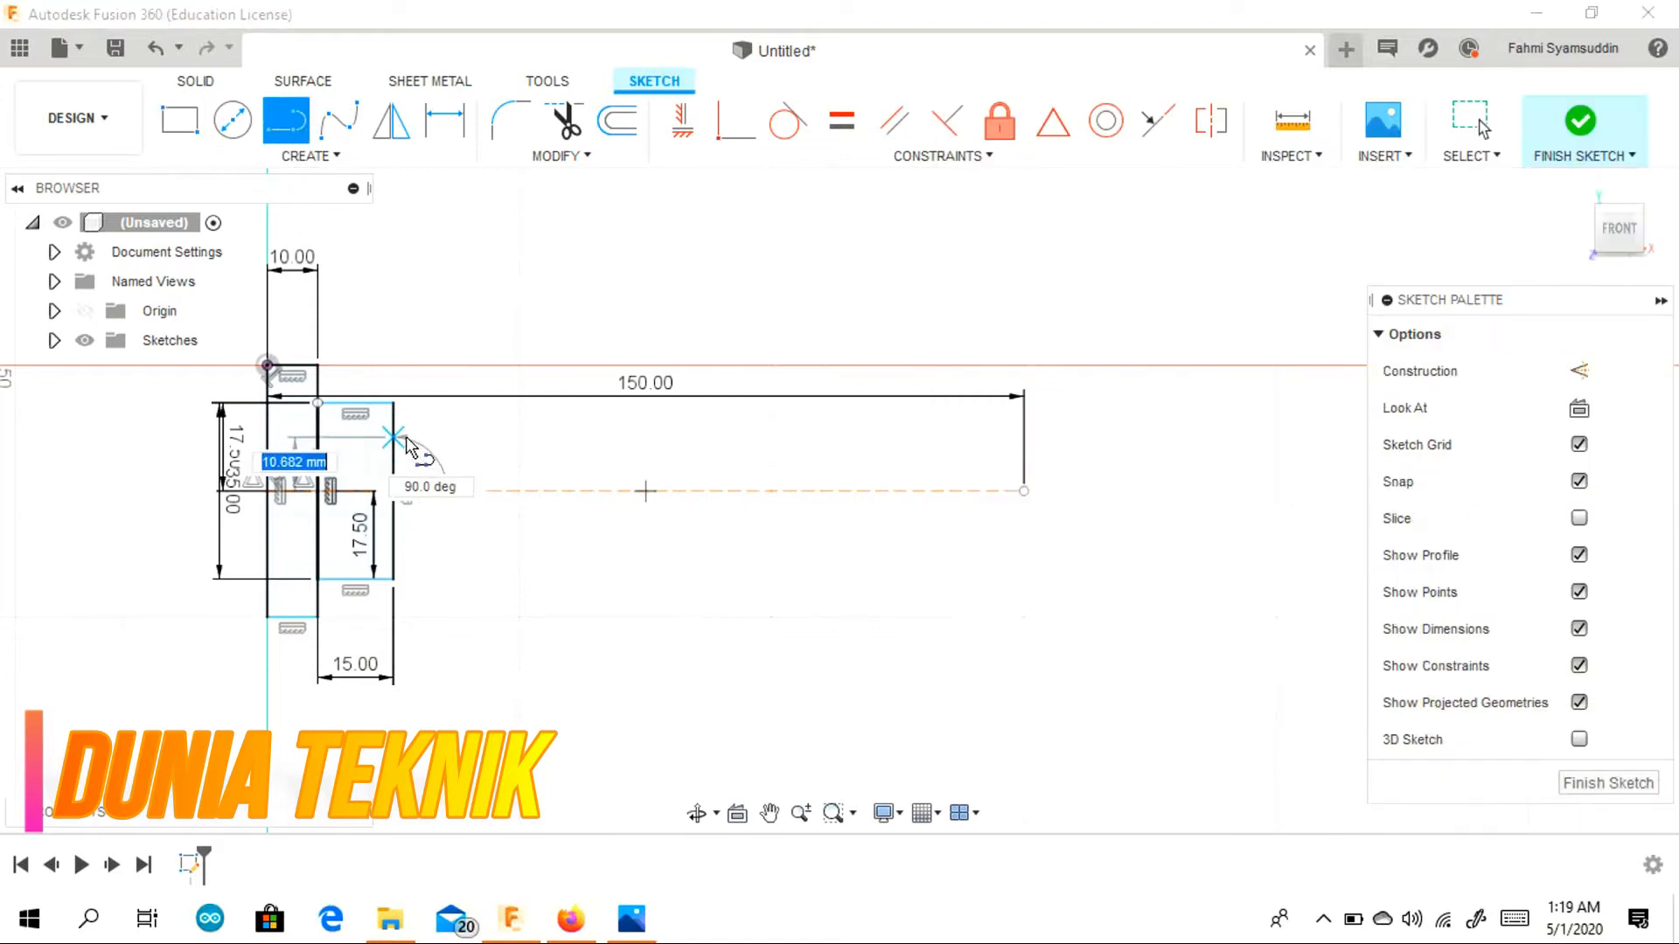
pyautogui.write('12')
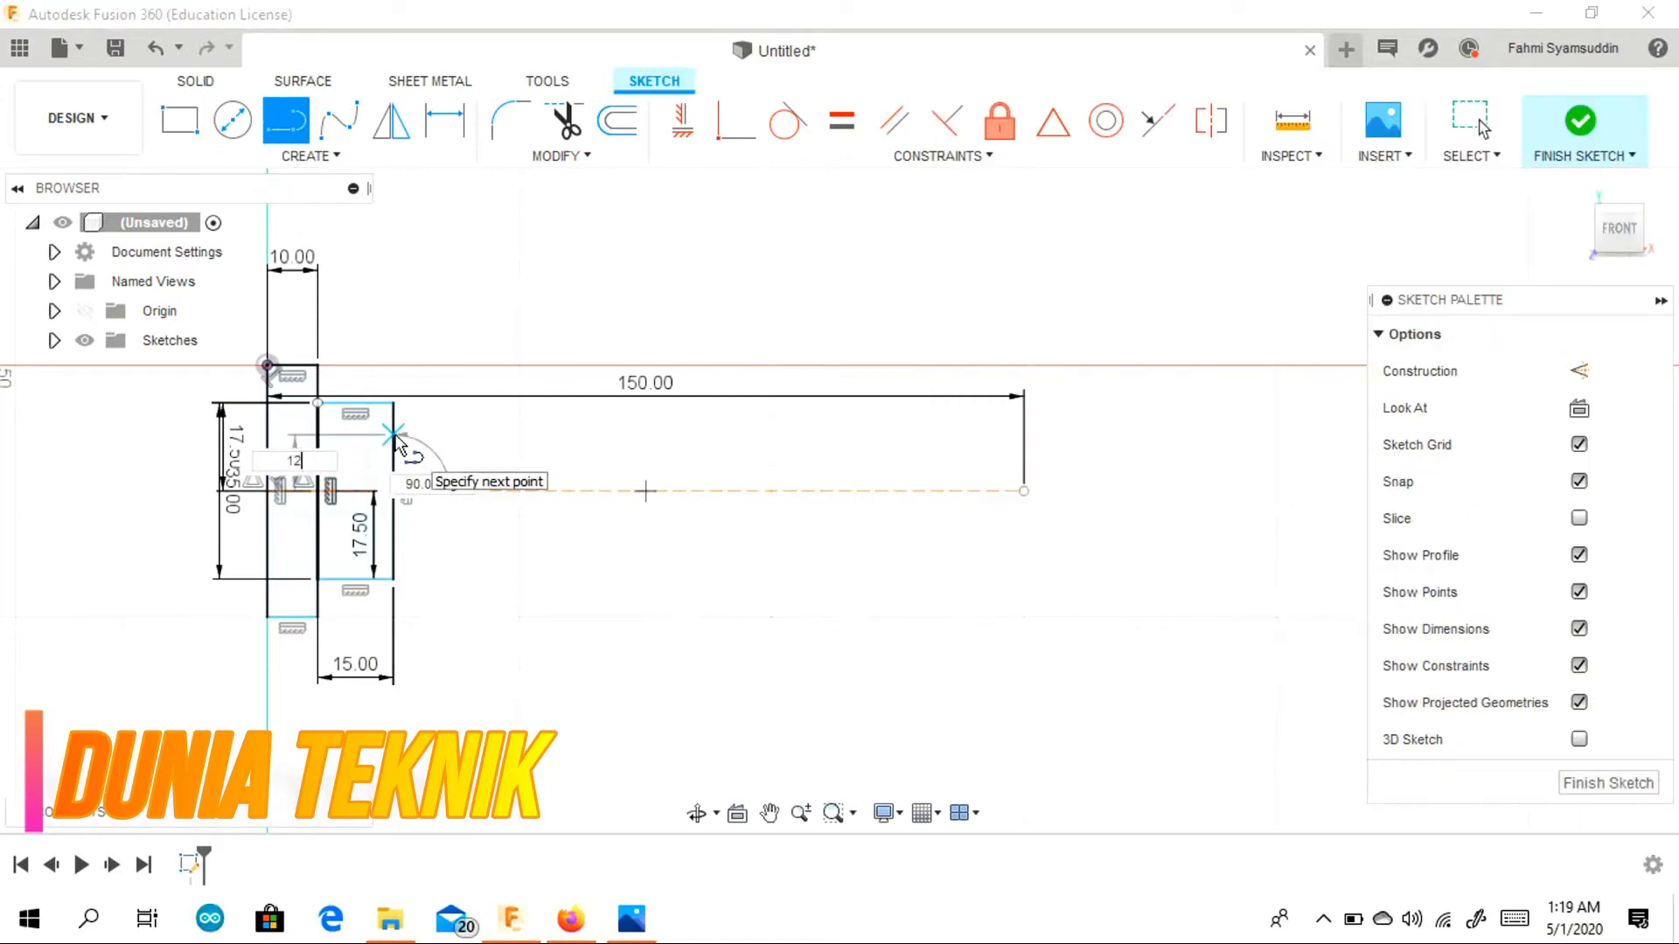
pyautogui.write('.5')
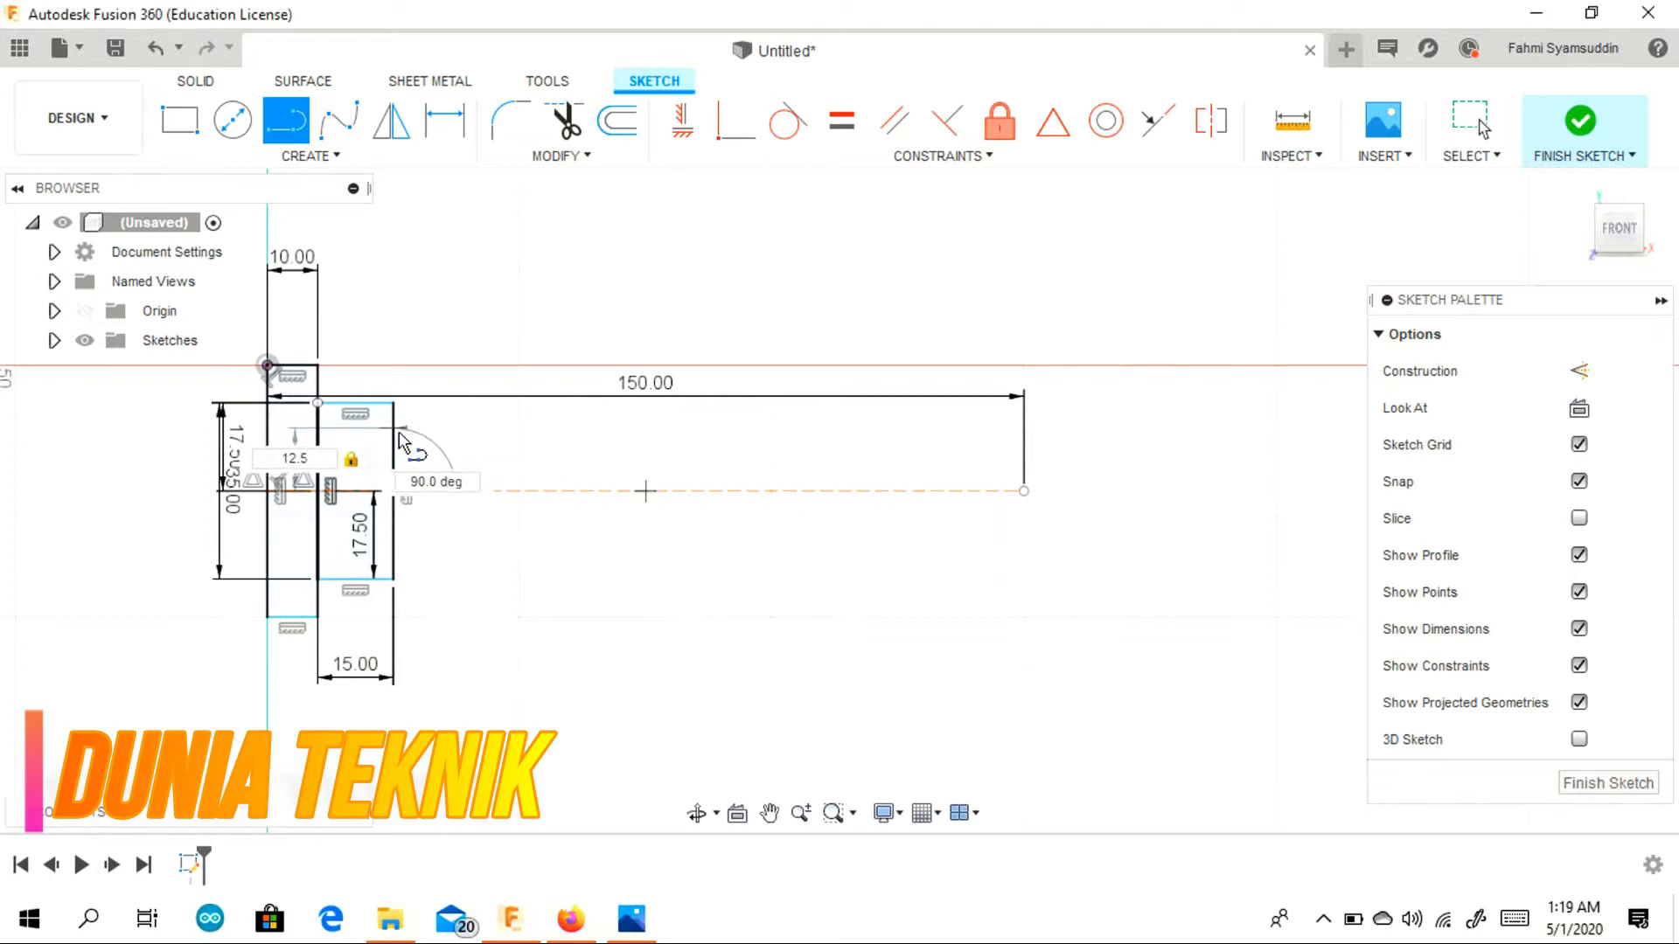
pyautogui.press('Return')
# Sketch the shaft rectangle, 25 mm high and 110 mm long, from the upper end of the 12.5 mm line.
pyautogui.press('r')
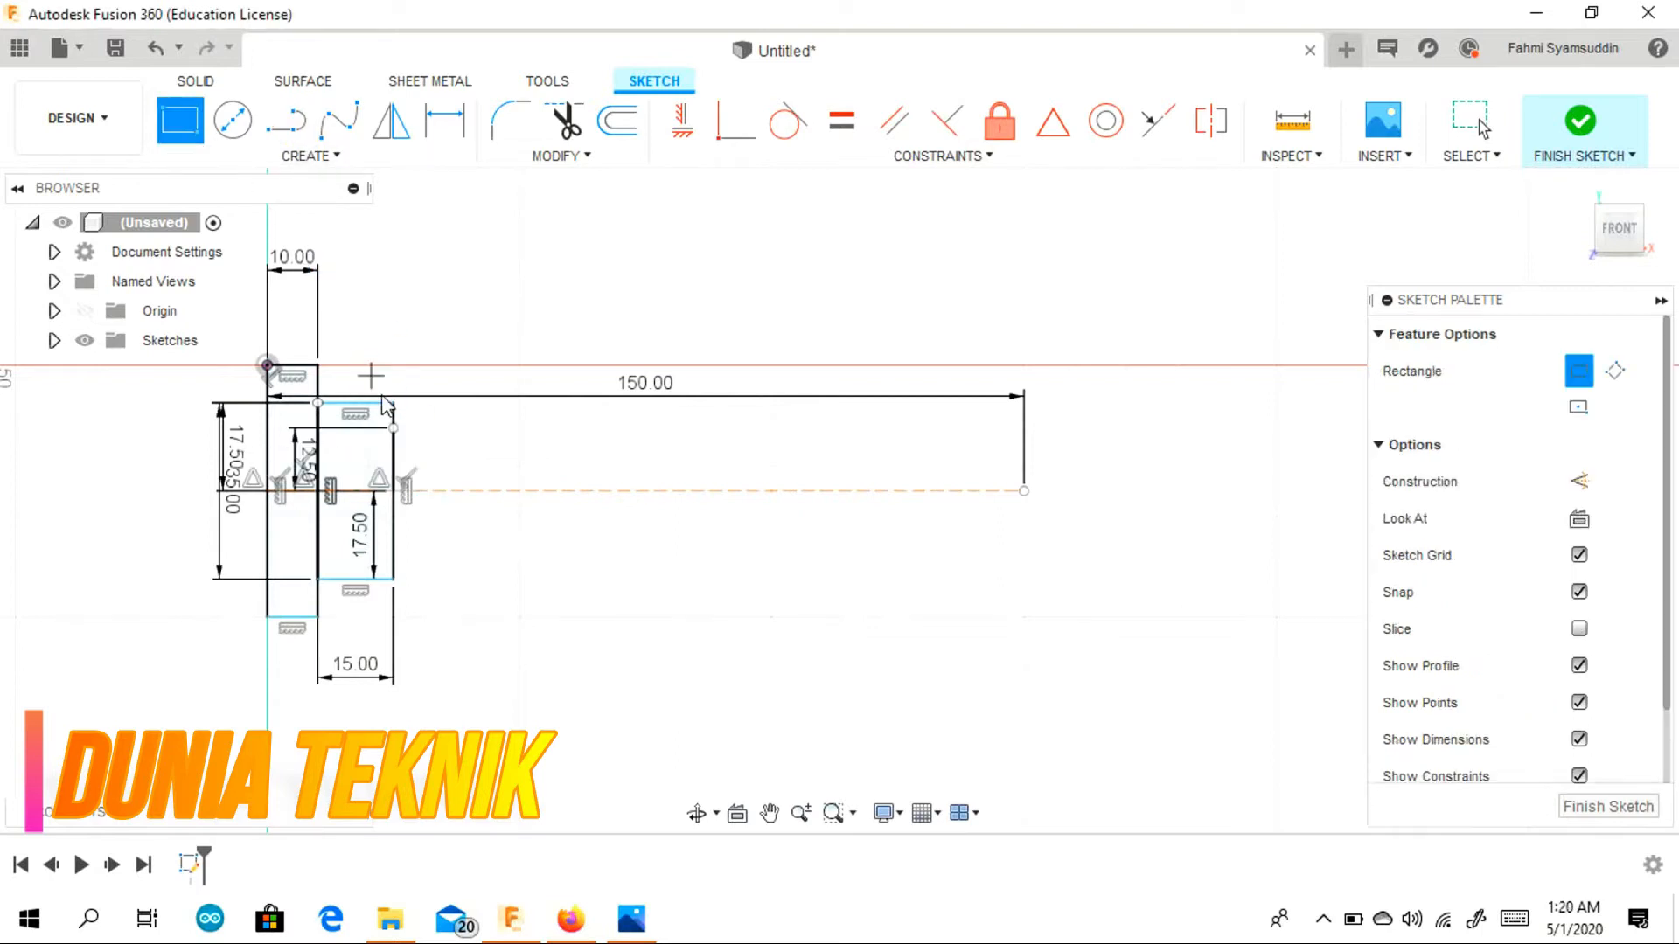
pyautogui.click(394, 429)
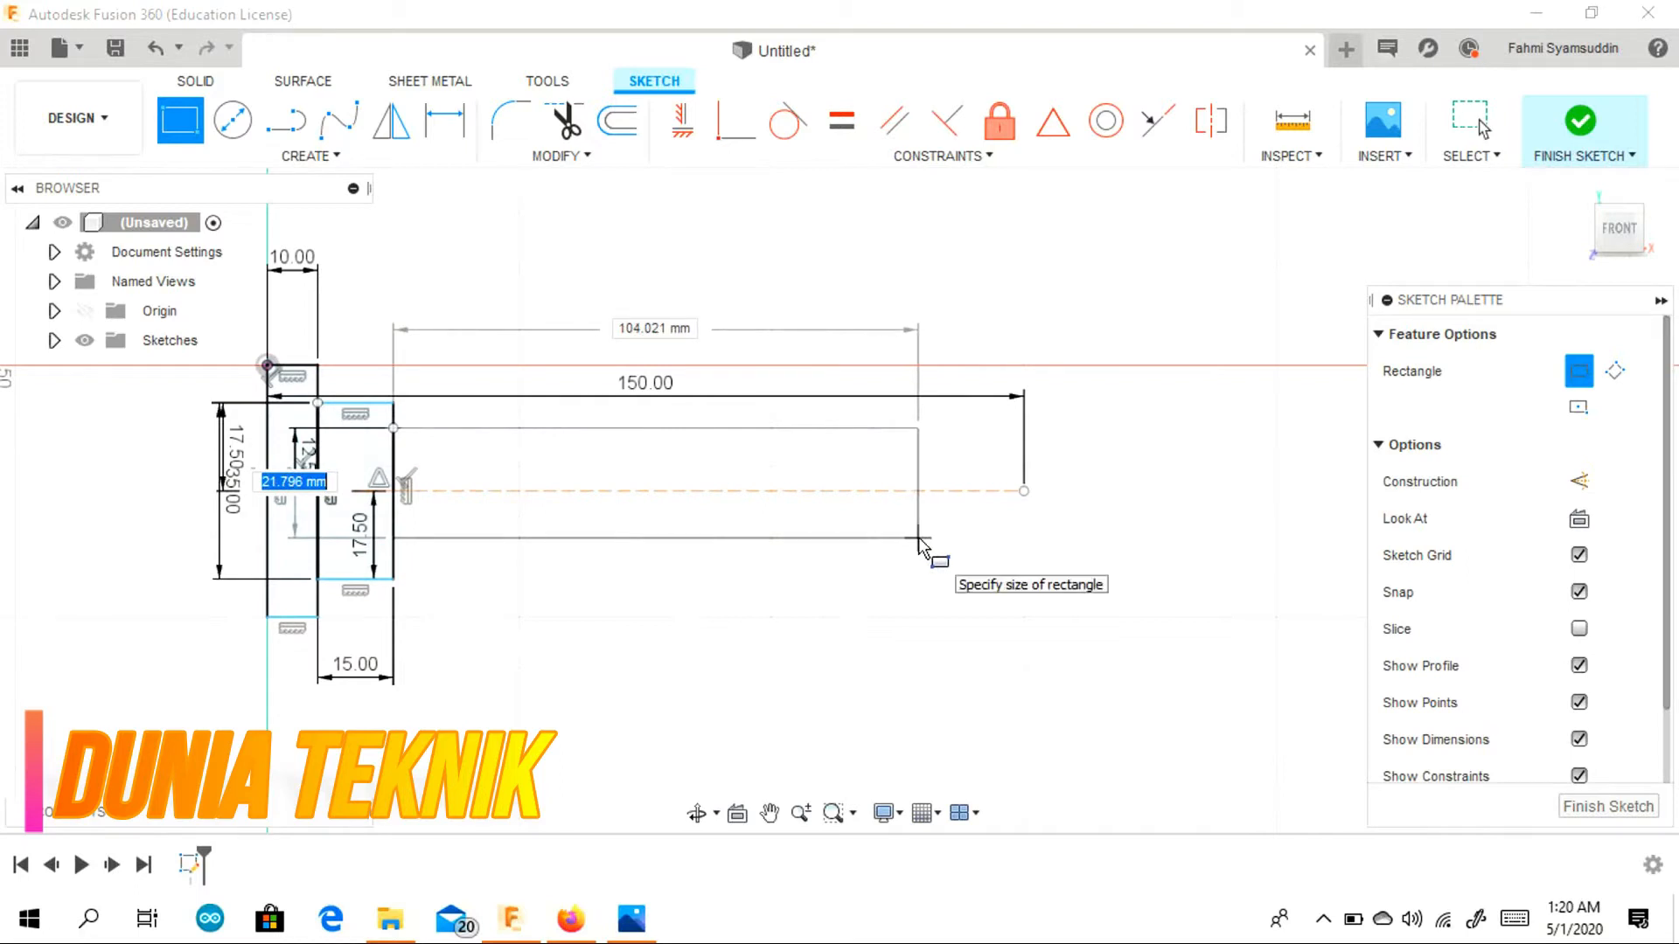
pyautogui.write('25')
pyautogui.press('Tab')
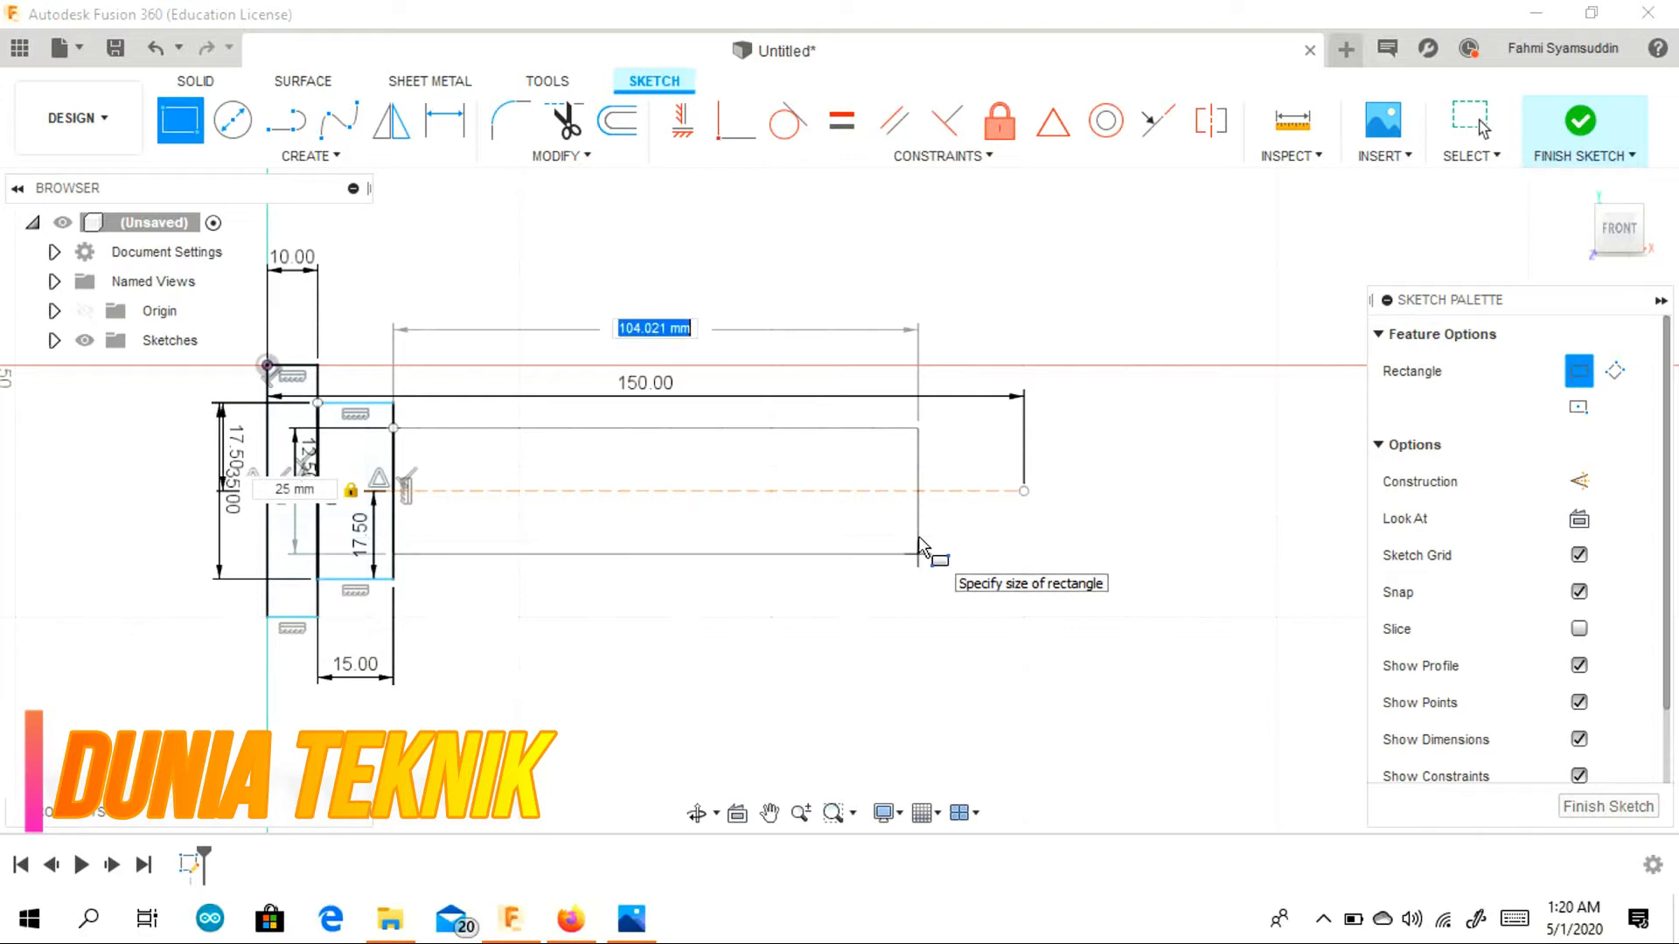
pyautogui.write('119')
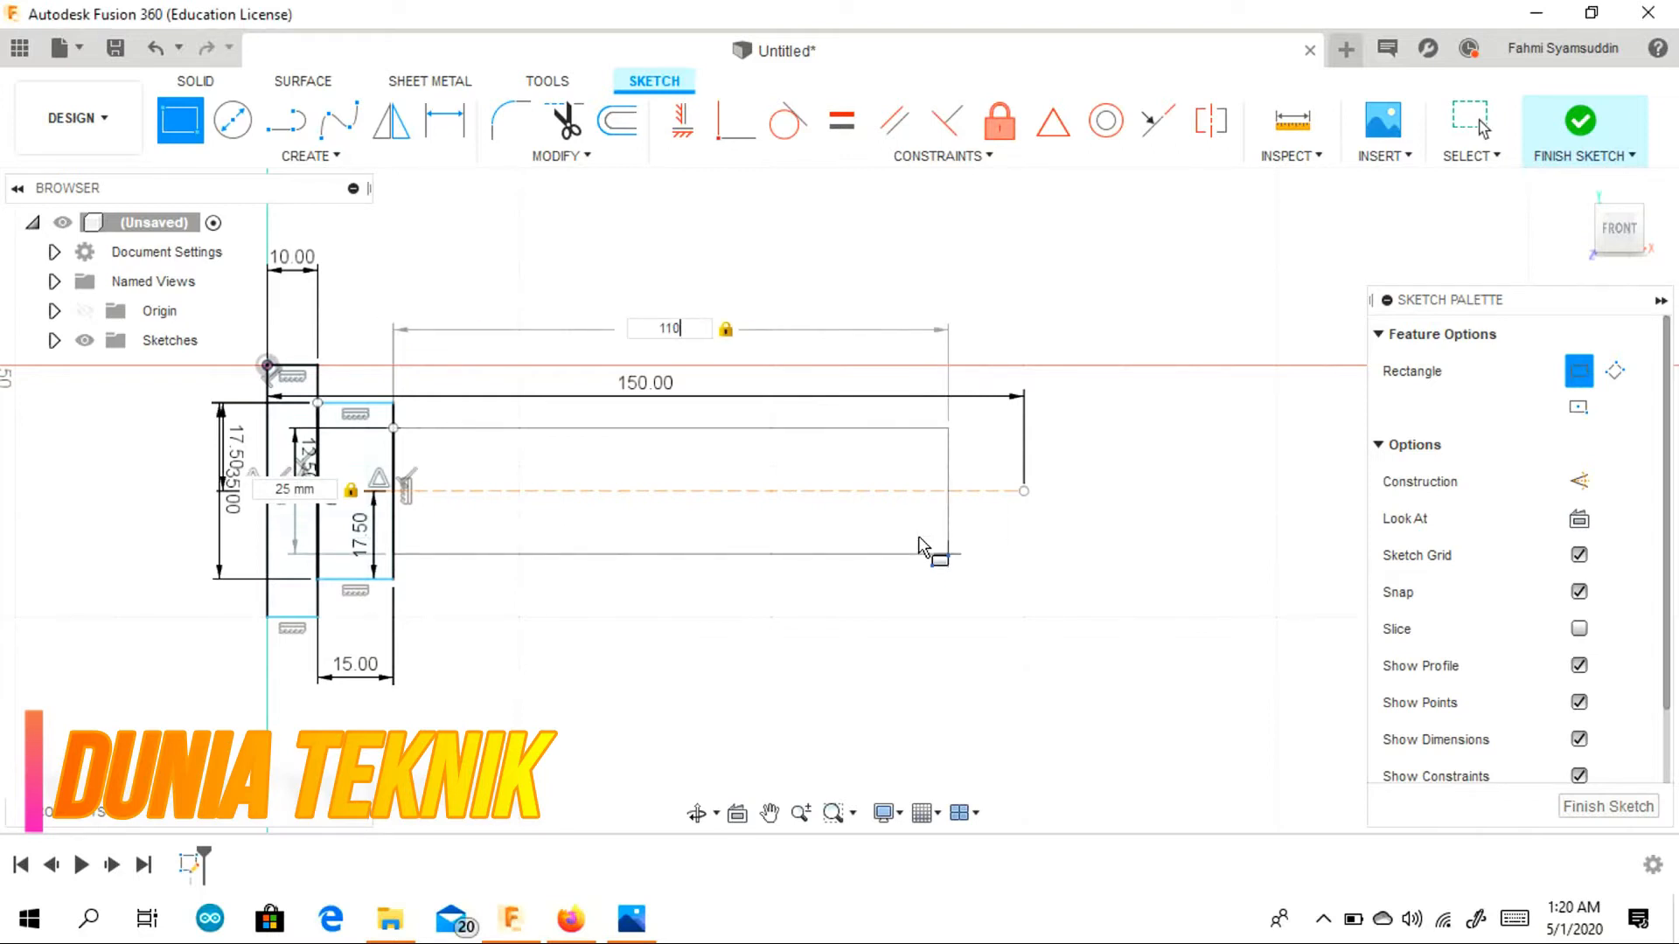
pyautogui.press('Return')
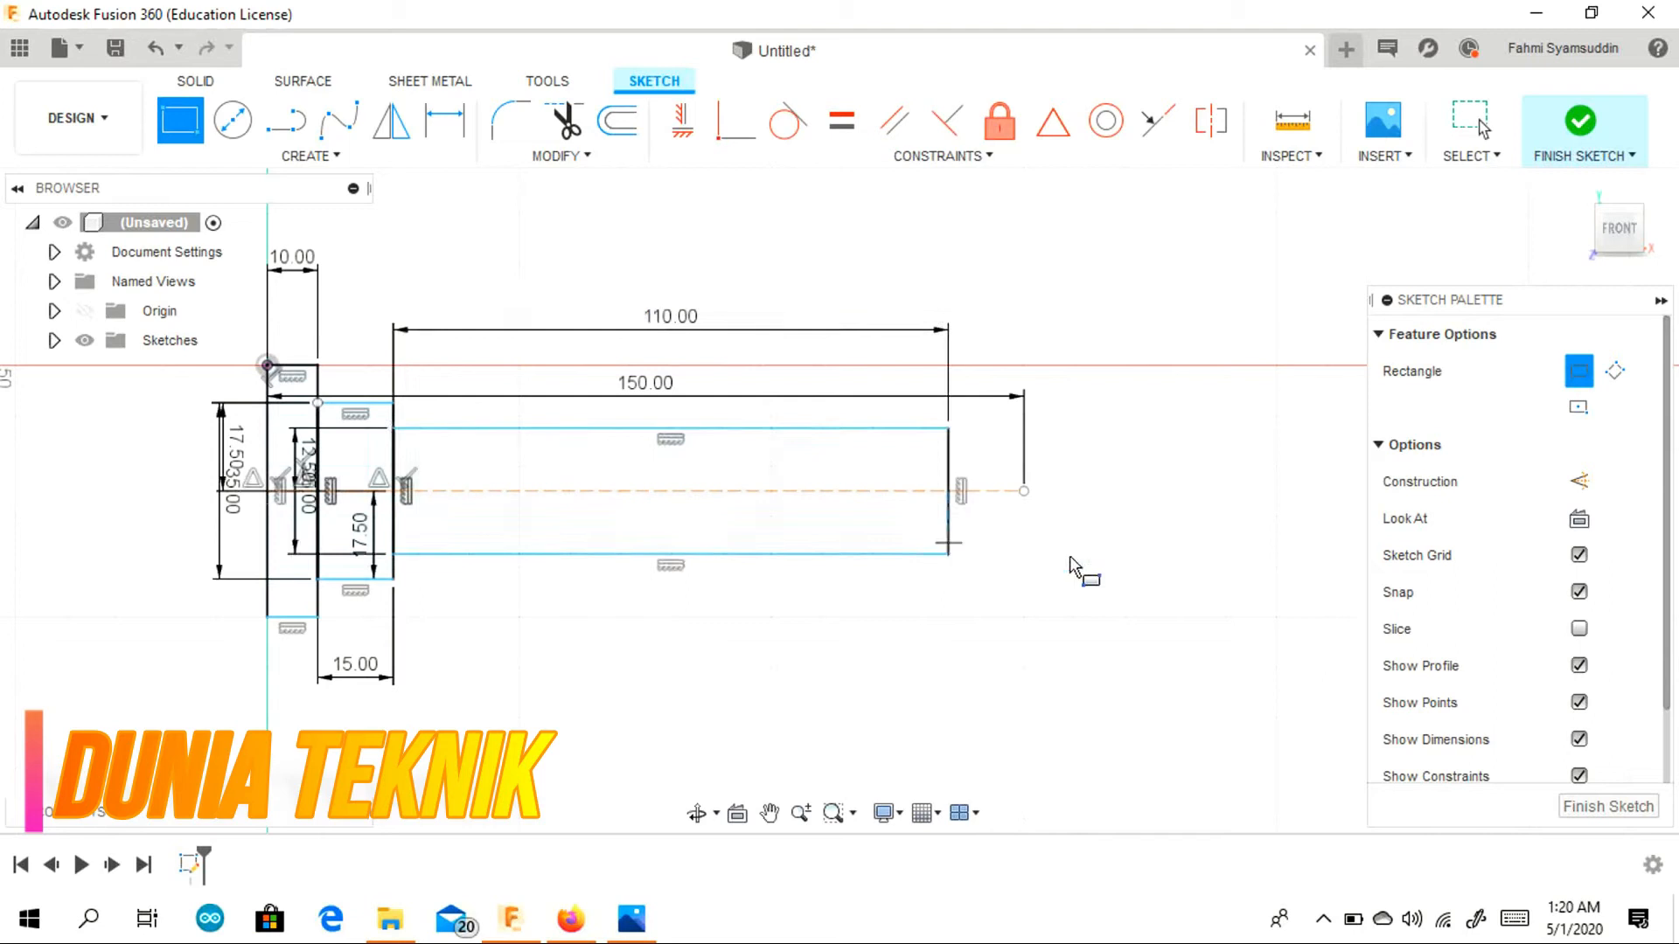
# Sketch a sloped line about 19.5 mm long from the shaft rectangle's upper right corner to the centreline's right end.
pyautogui.click(630, 918)
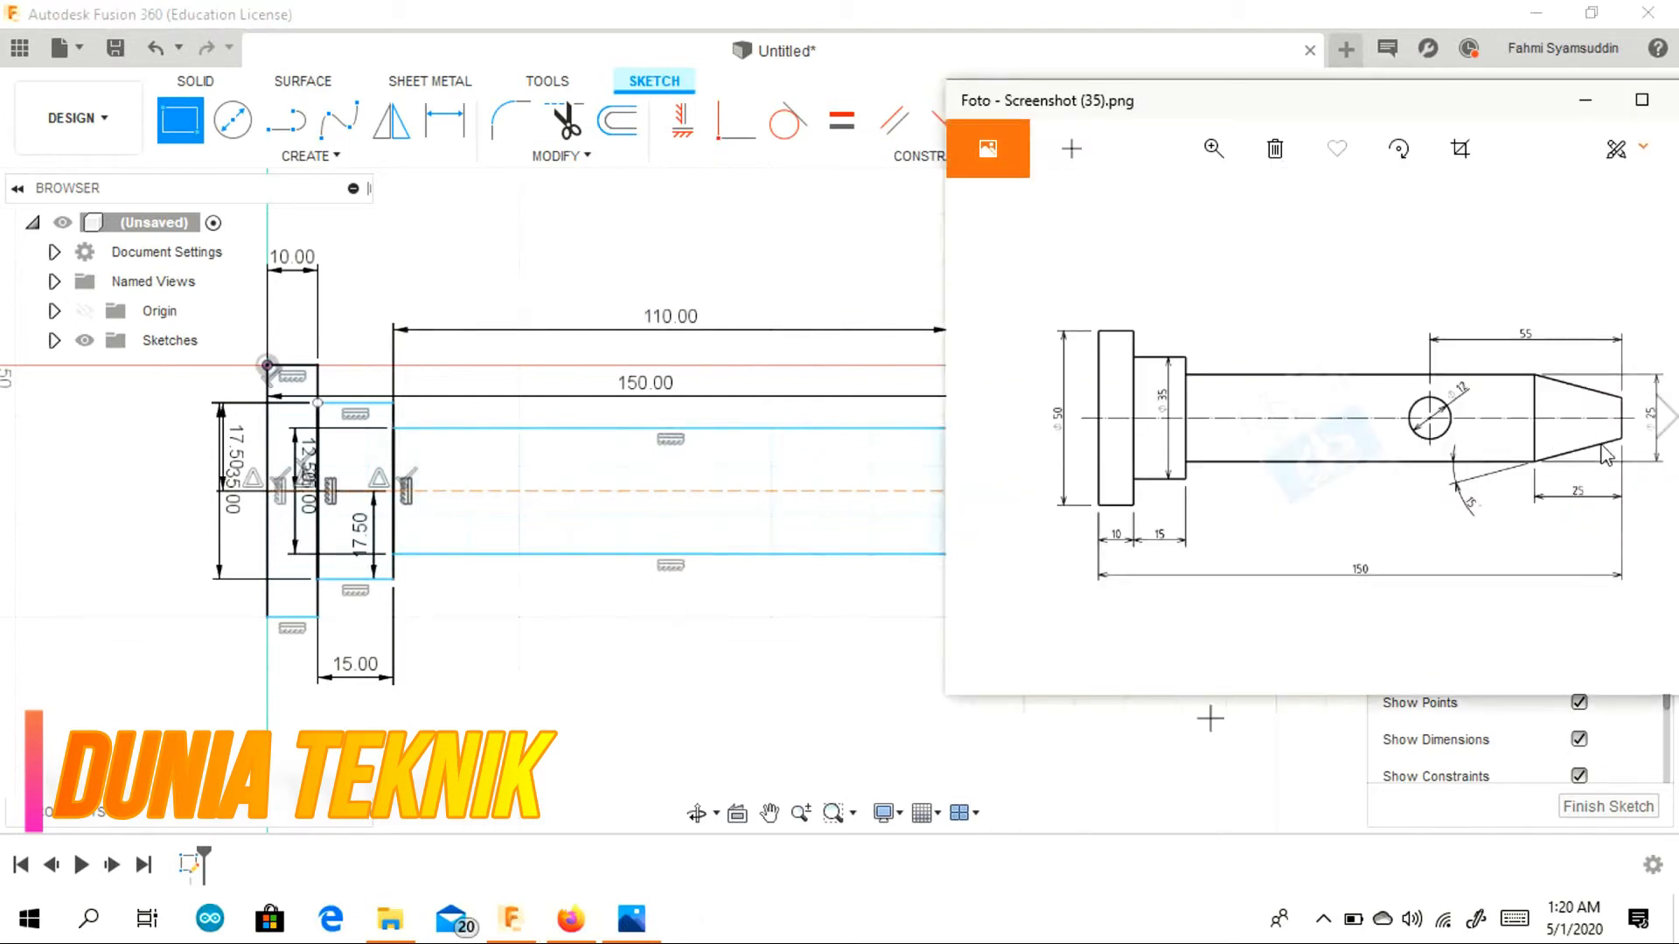
pyautogui.click(618, 905)
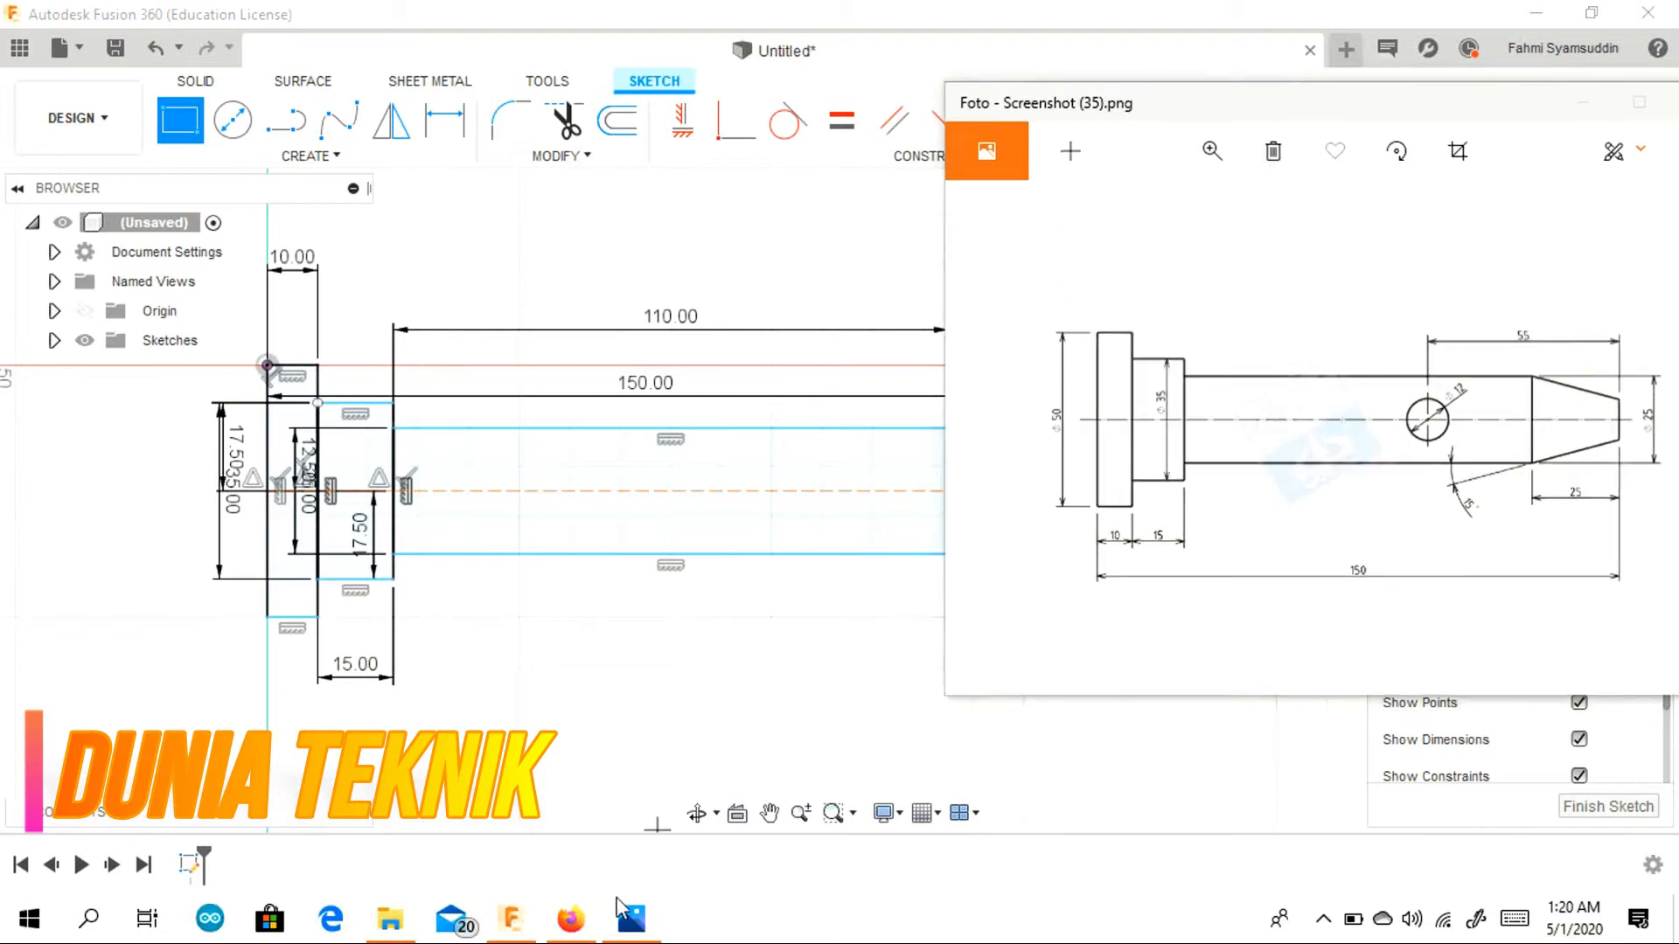
pyautogui.press('l')
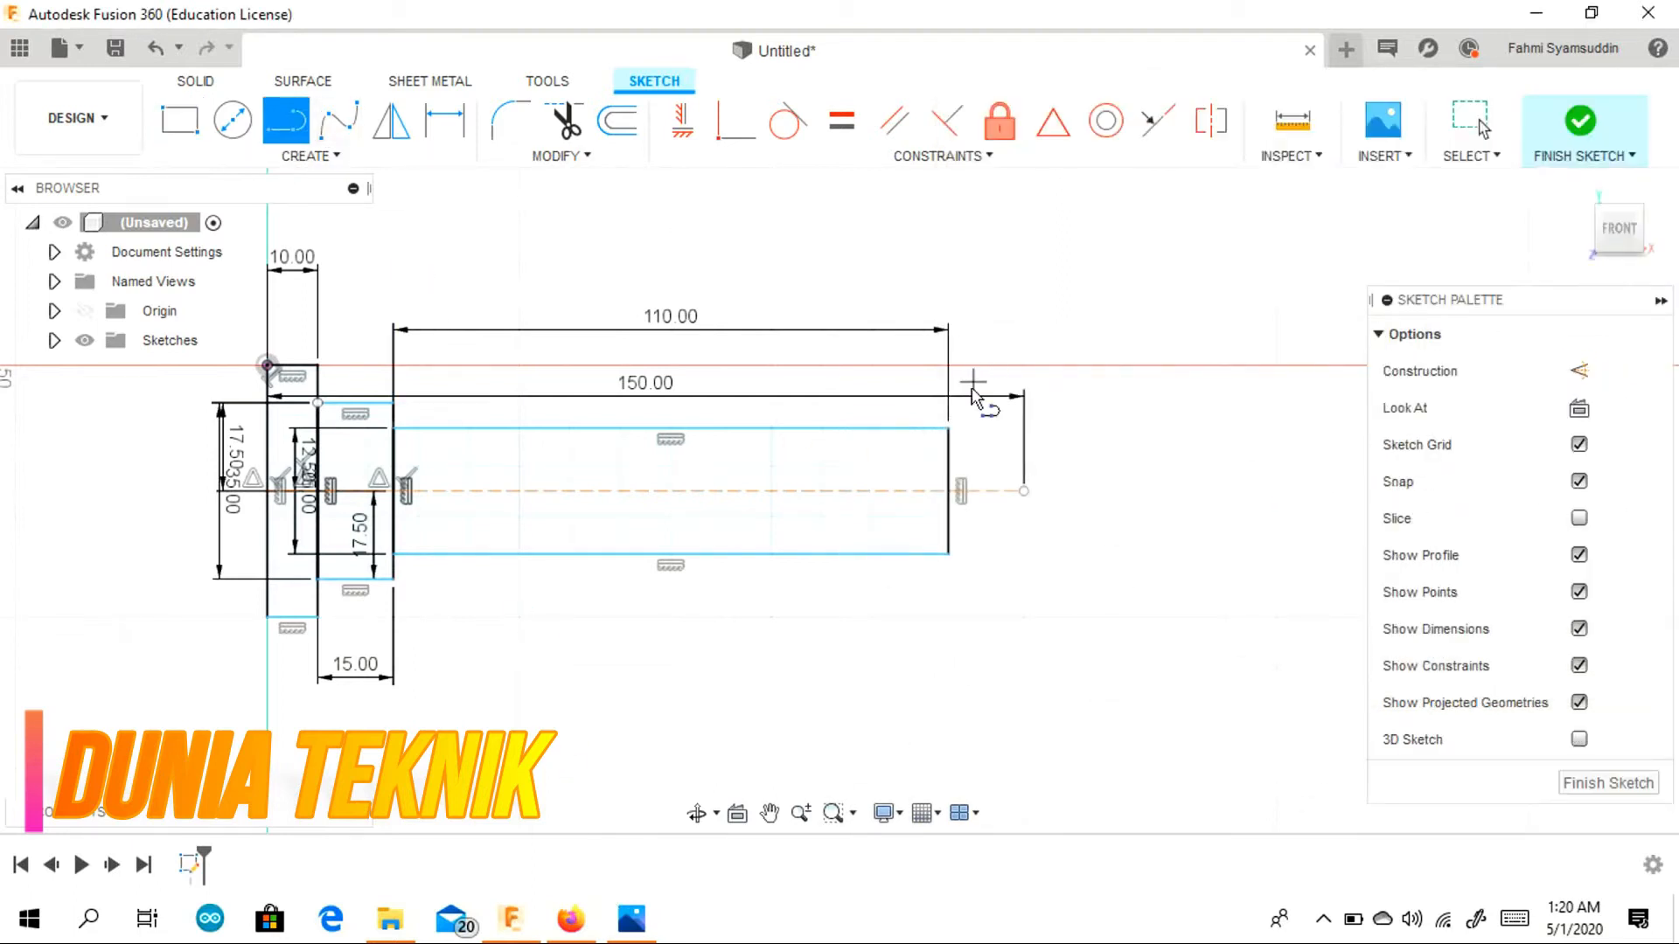
pyautogui.click(949, 428)
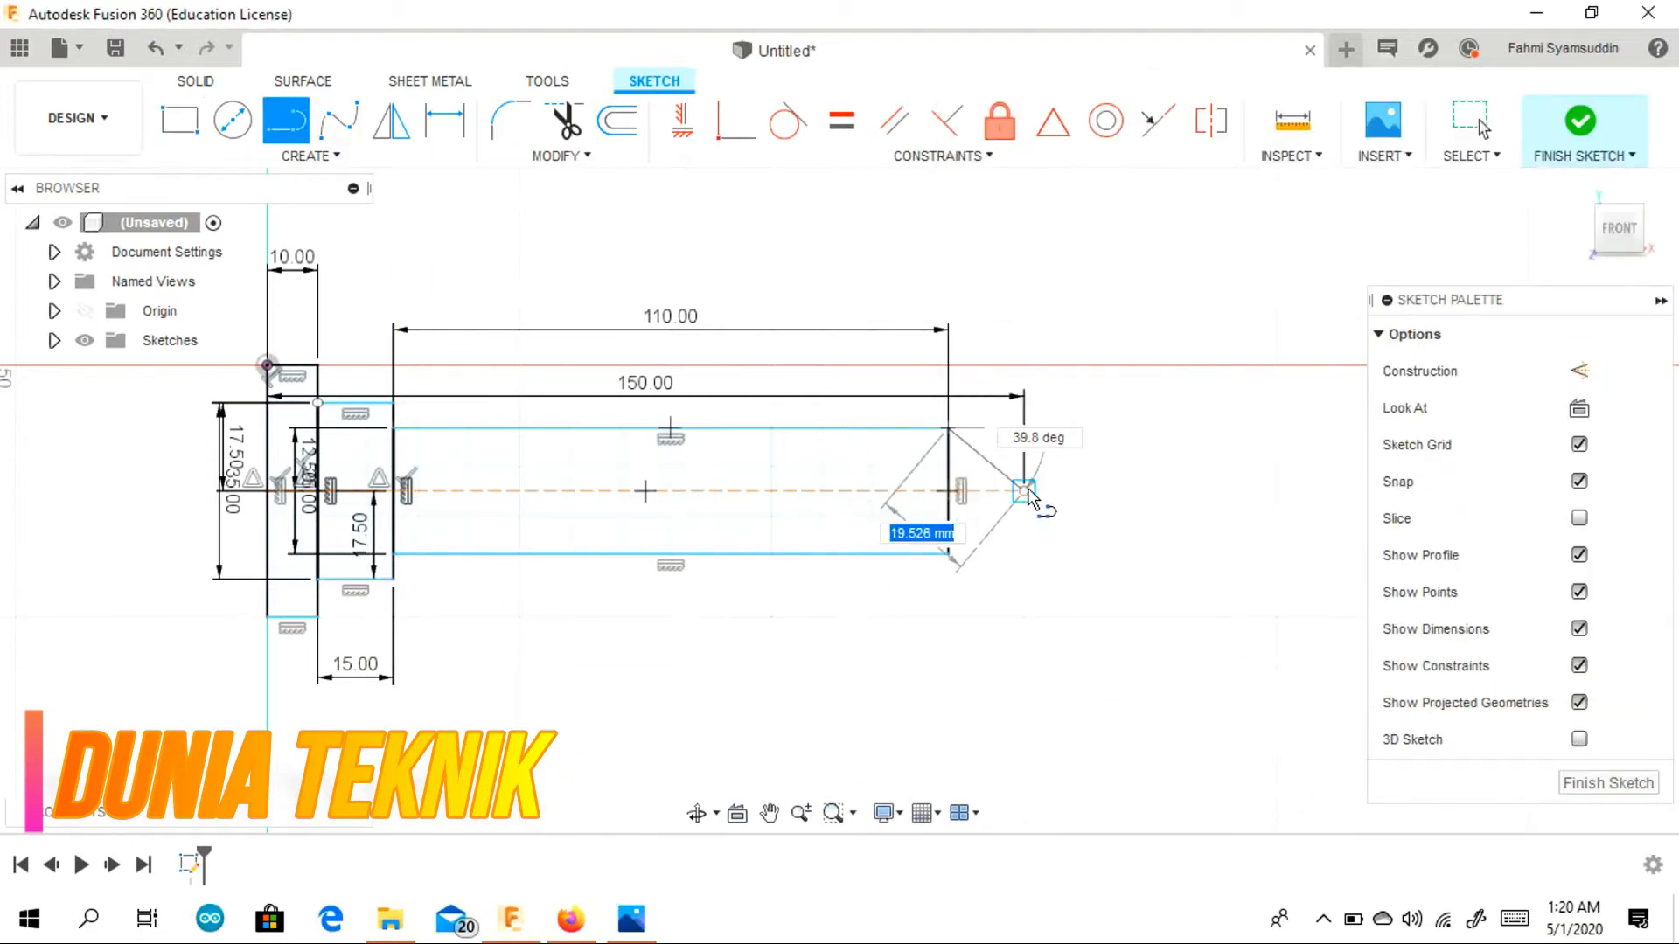
pyautogui.doubleClick(1024, 492)
pyautogui.press('Escape')
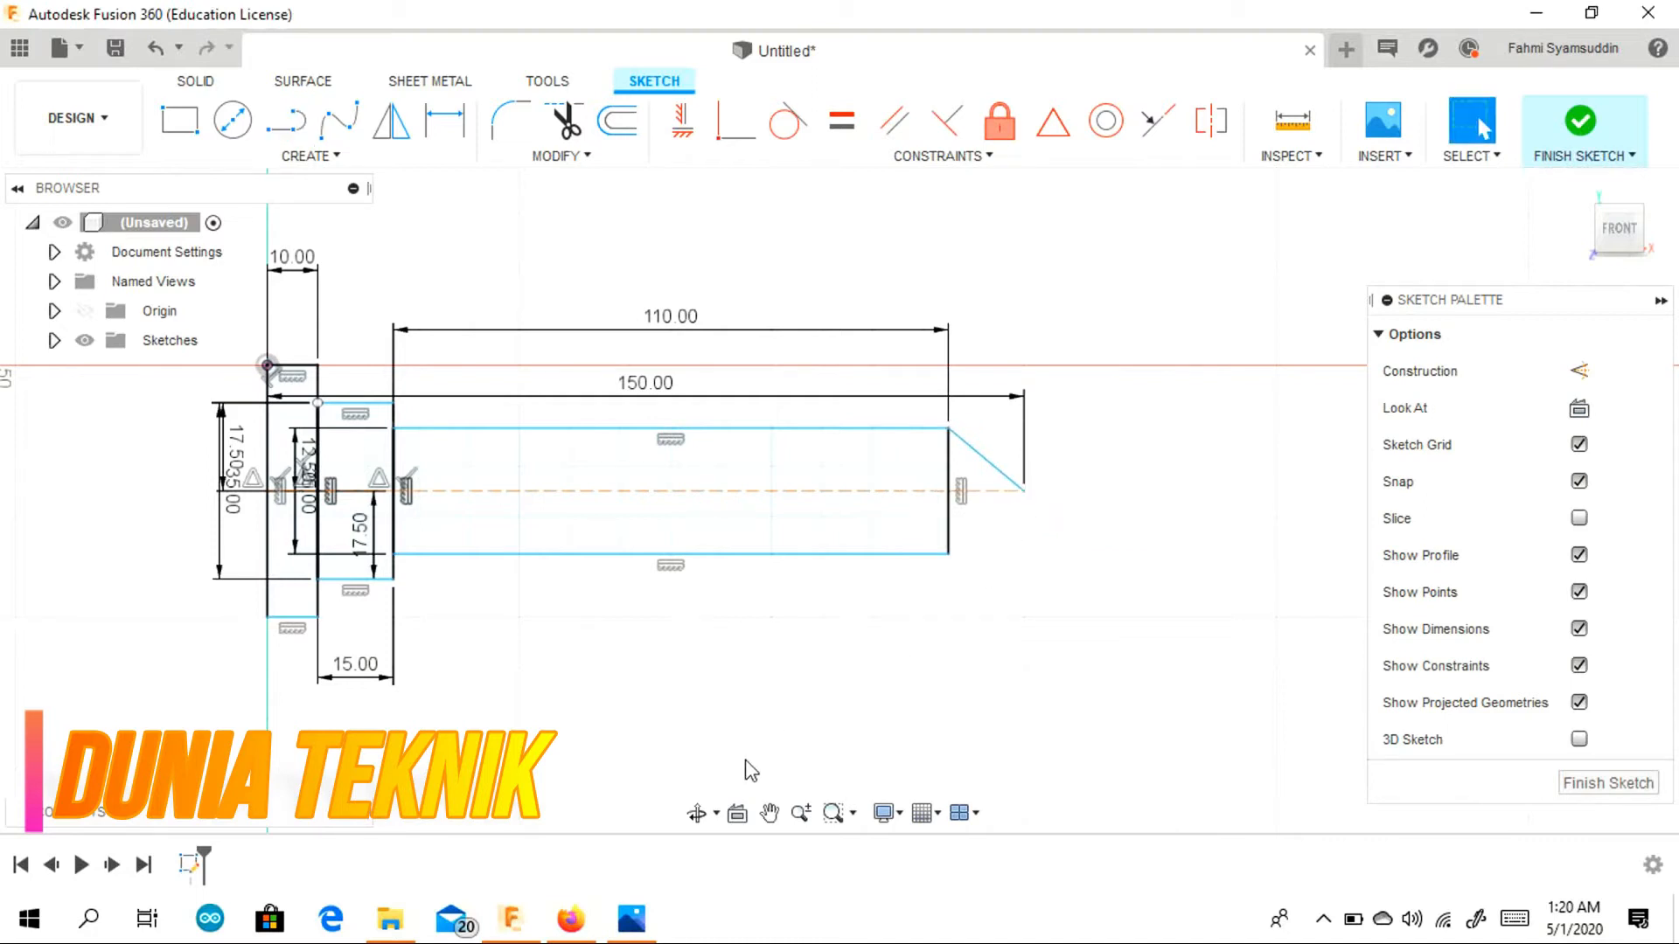
# Undo the sloped line while keeping the 110 mm shaft rectangle, and check the tip in the reference drawing.
pyautogui.hotkey('ctrl', 'z')
pyautogui.hotkey('ctrl', 'z')
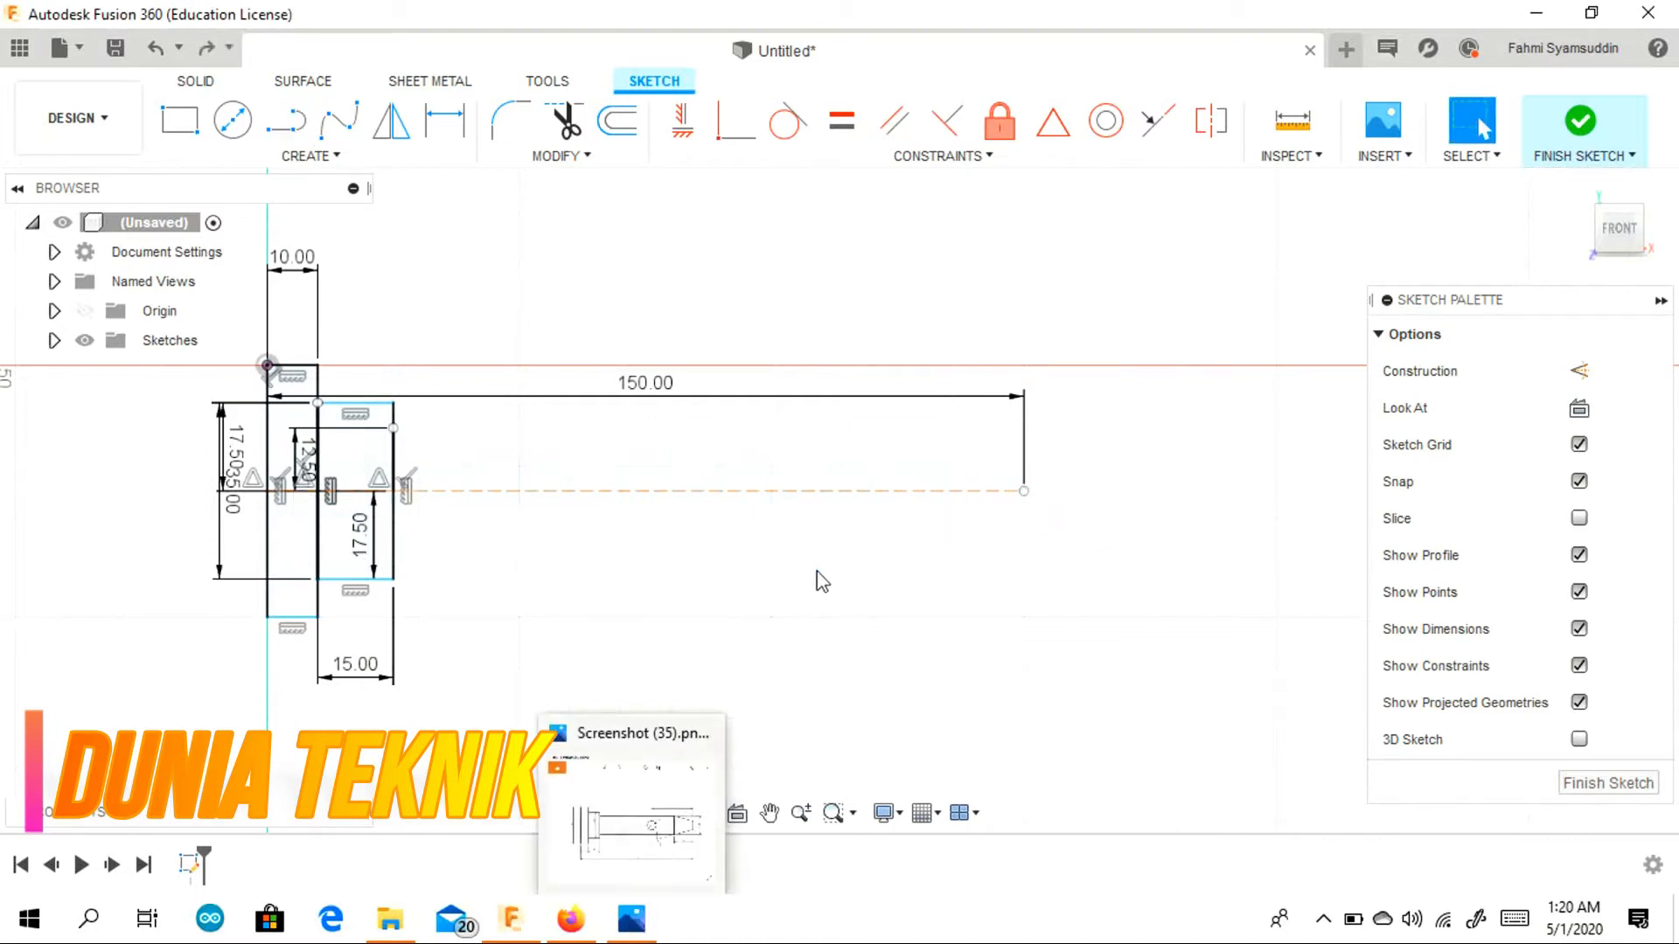
pyautogui.click(206, 48)
pyautogui.click(652, 913)
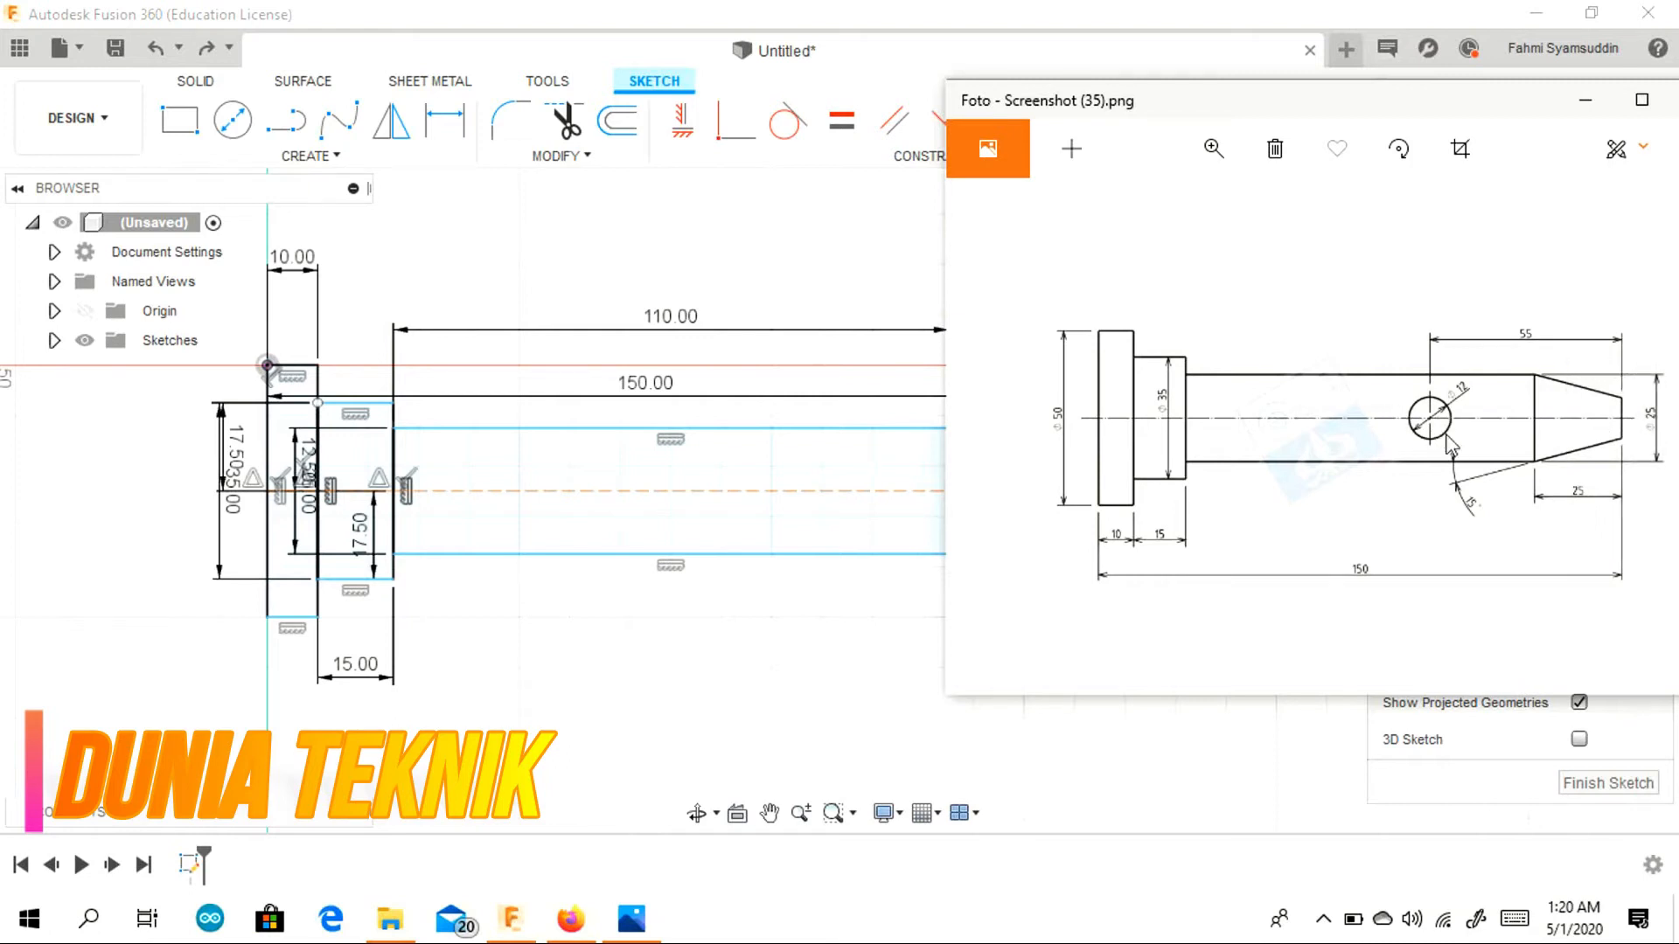
pyautogui.moveTo(631, 922)
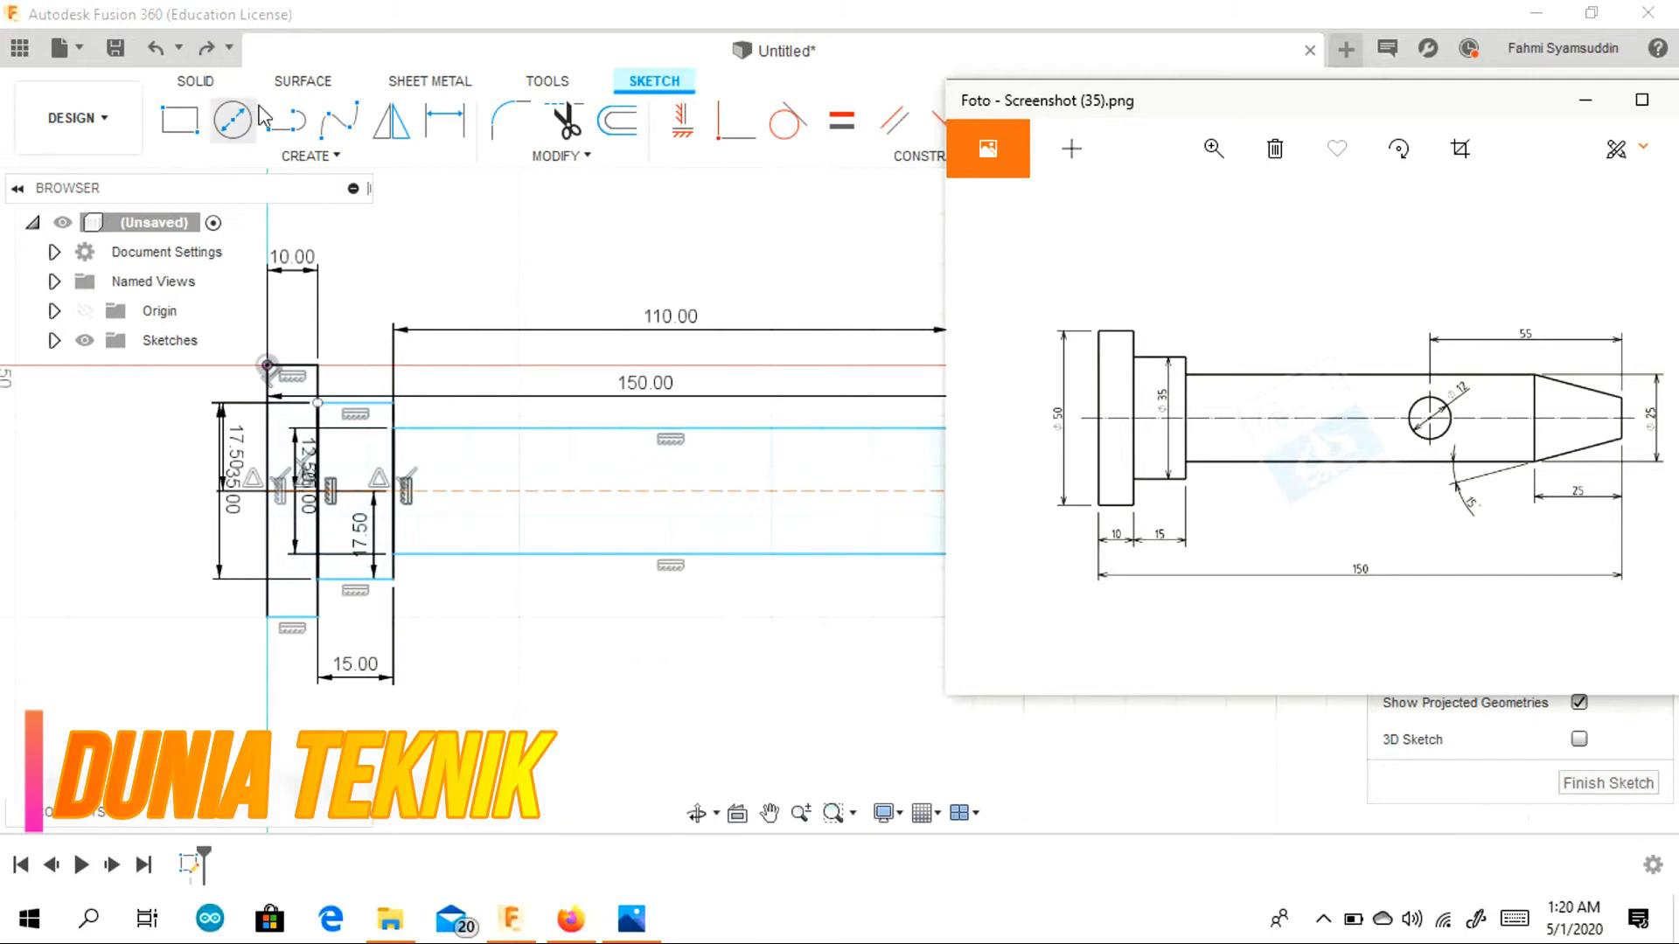
# Sketch a 6 mm line upward from the centreline's right end and connect it to the shaft rectangle's upper right corner.
pyautogui.click(286, 120)
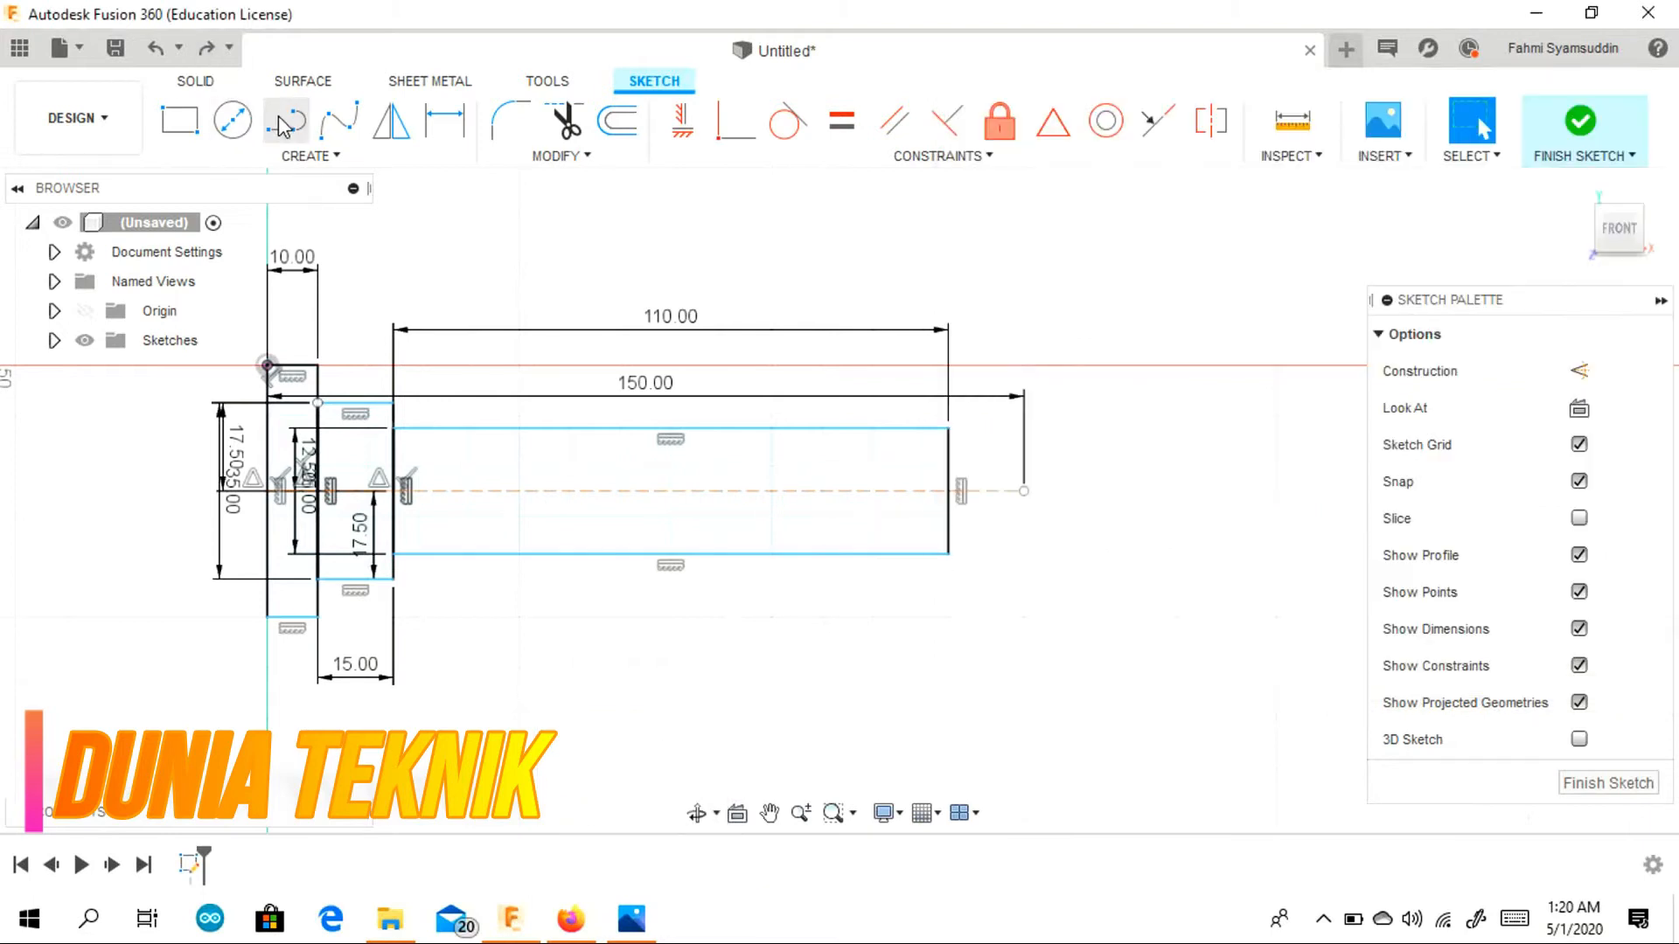
pyautogui.click(1023, 489)
pyautogui.write('6')
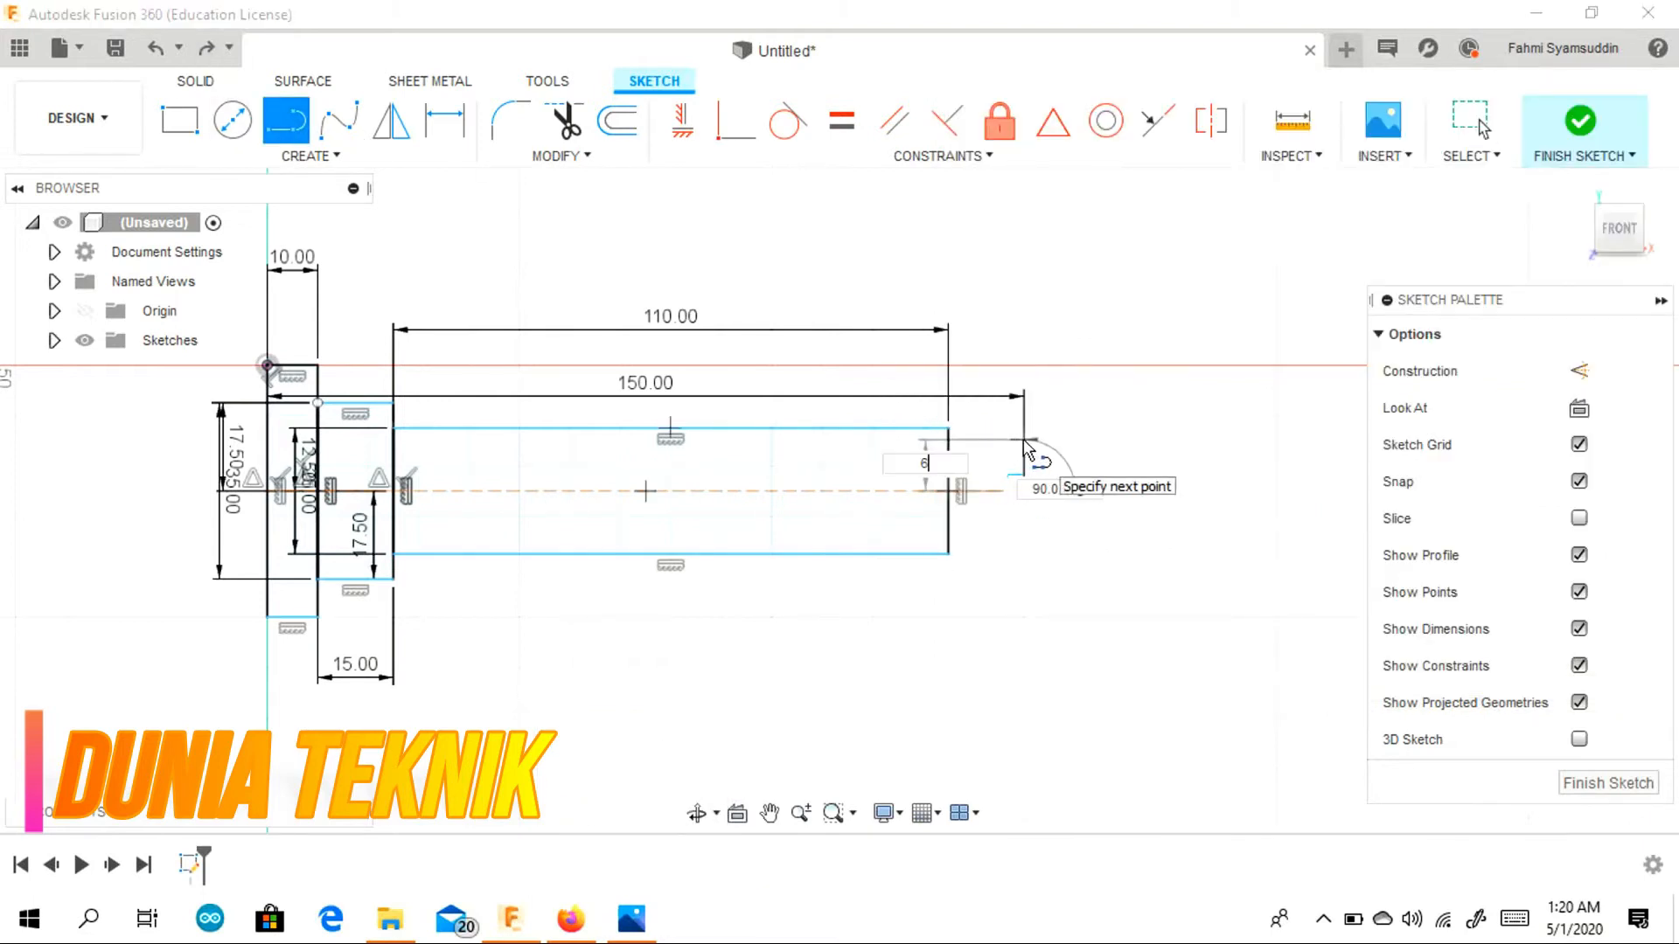
pyautogui.press('Return')
pyautogui.click(949, 428)
# Sketch a 6 mm line downward from the centreline's right end and connect it to the shaft rectangle's lower right corner.
pyautogui.click(1027, 498)
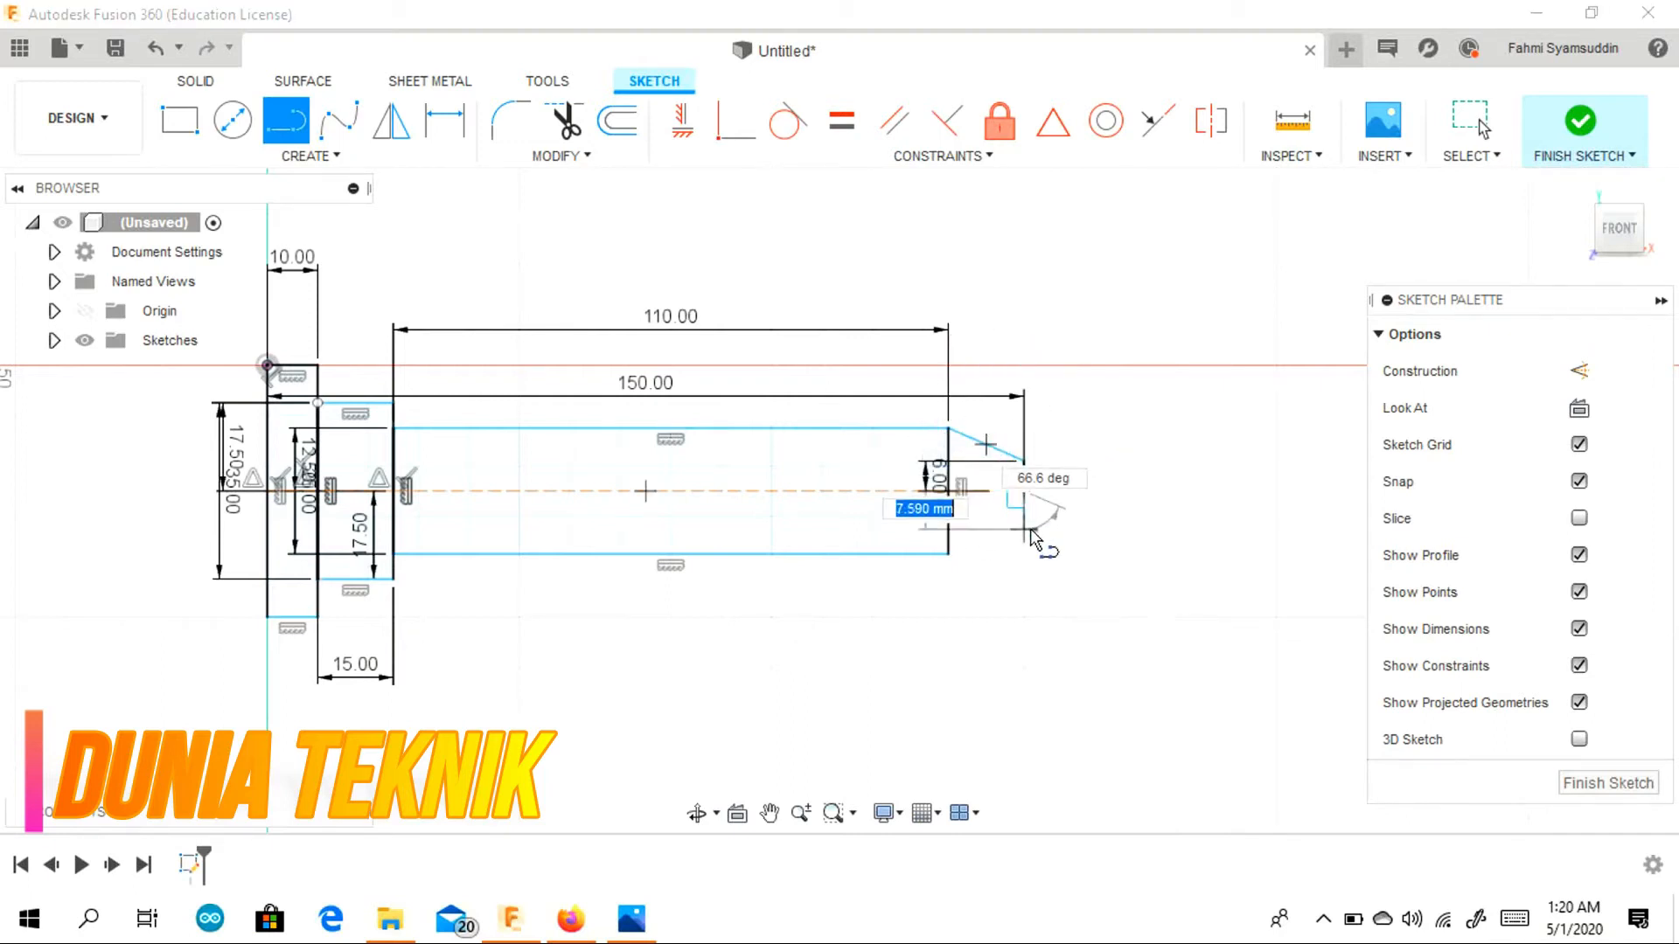
pyautogui.write('6')
pyautogui.press('Tab')
pyautogui.press('Return')
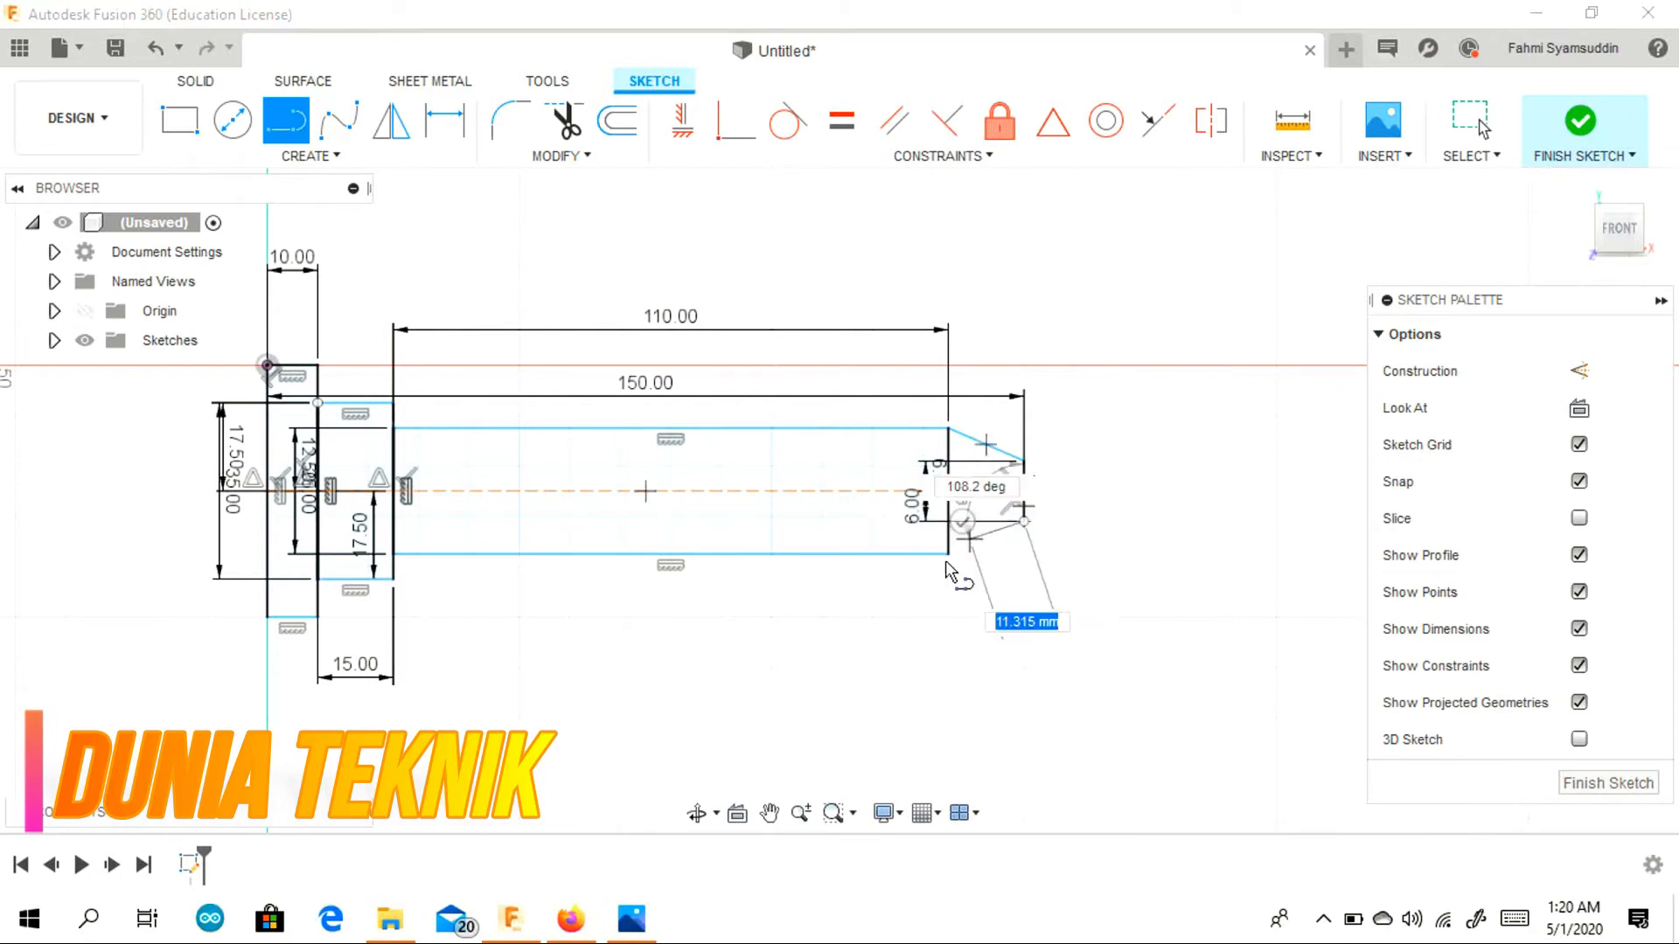
pyautogui.click(949, 553)
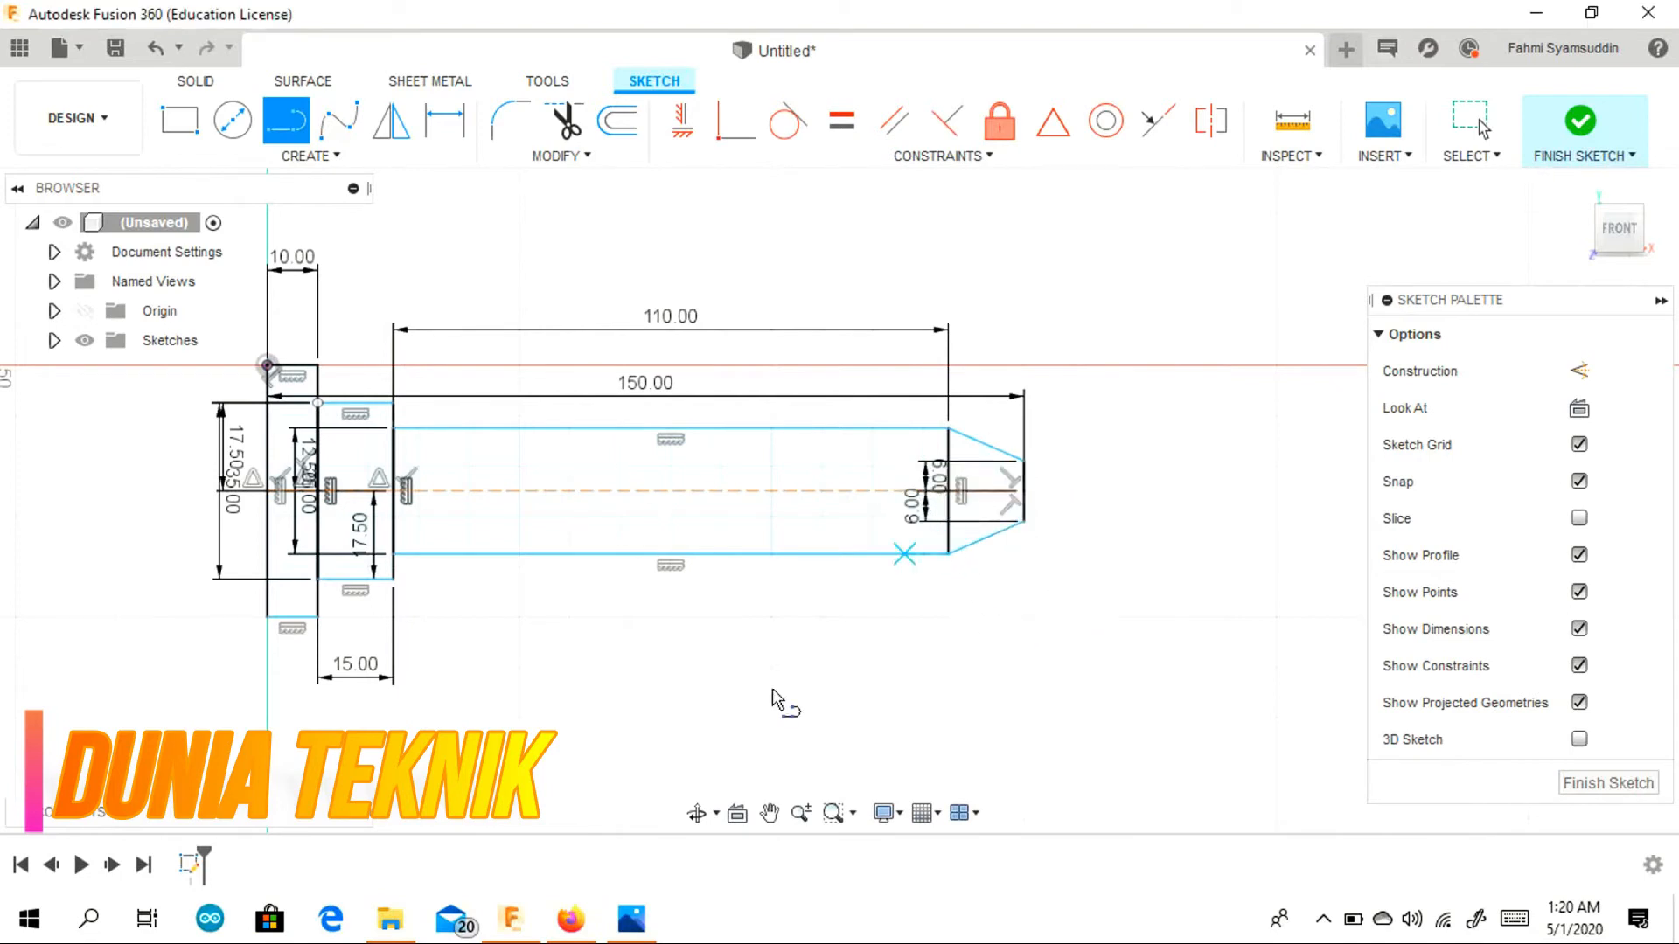
# Following the reference drawing, sketch a 25 mm horizontal line leftward below the tip, starting directly beneath the tip's end.
pyautogui.click(630, 920)
pyautogui.click(633, 918)
pyautogui.click(305, 136)
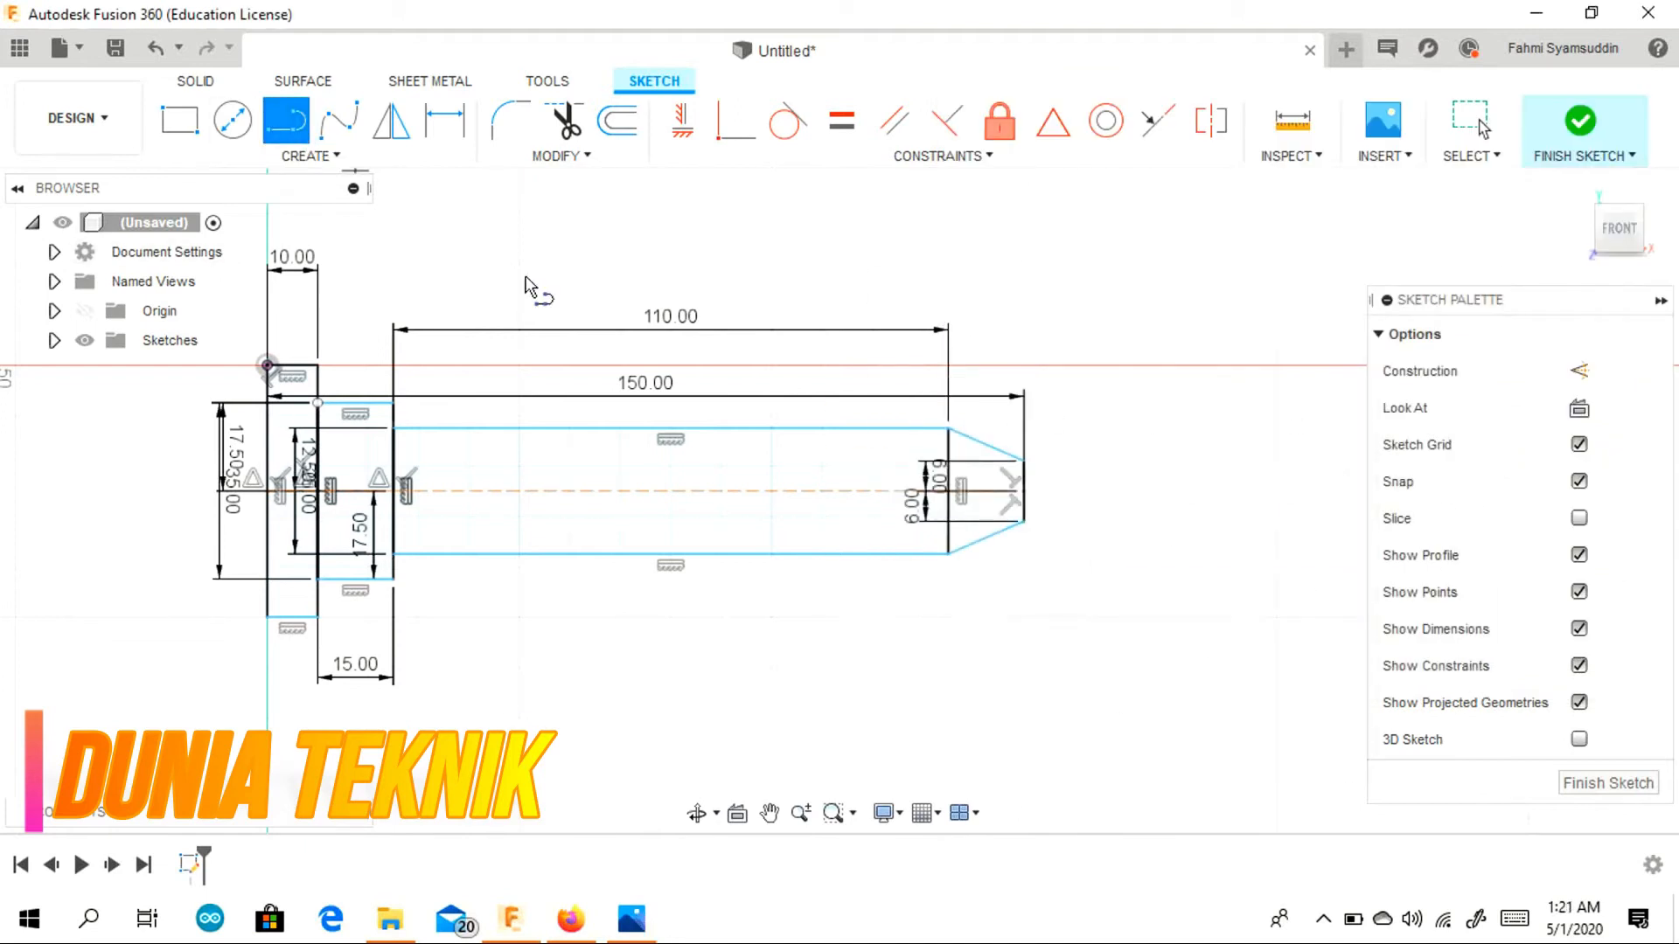
pyautogui.click(1024, 568)
pyautogui.write('25')
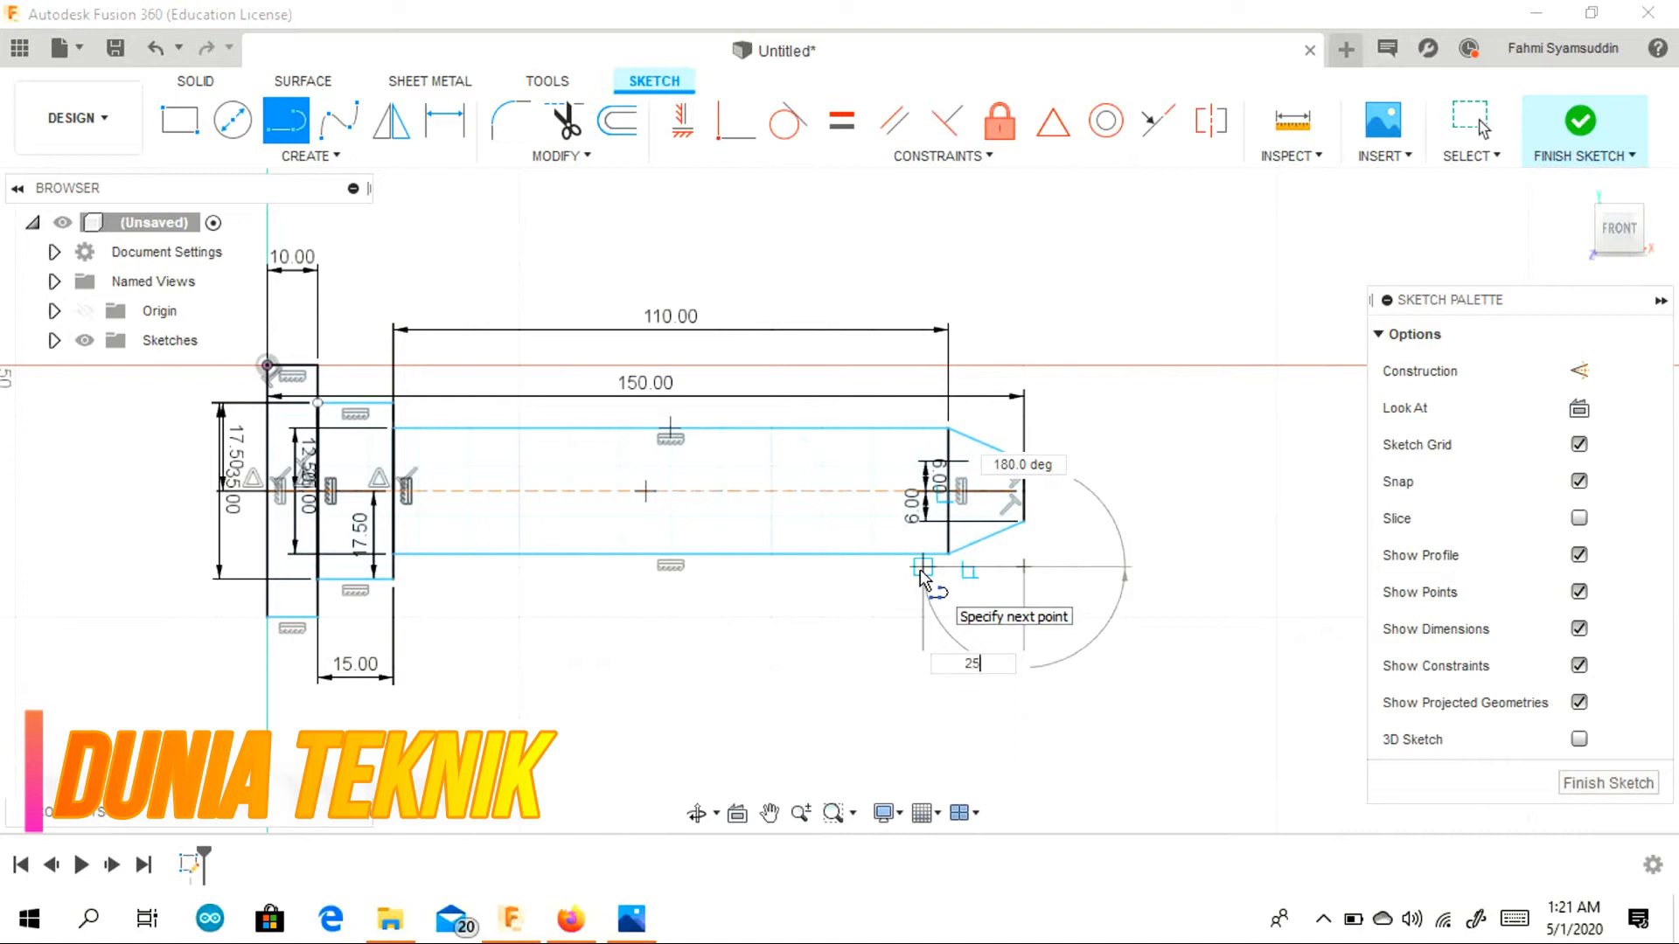
pyautogui.press('Return')
pyautogui.press('Escape')
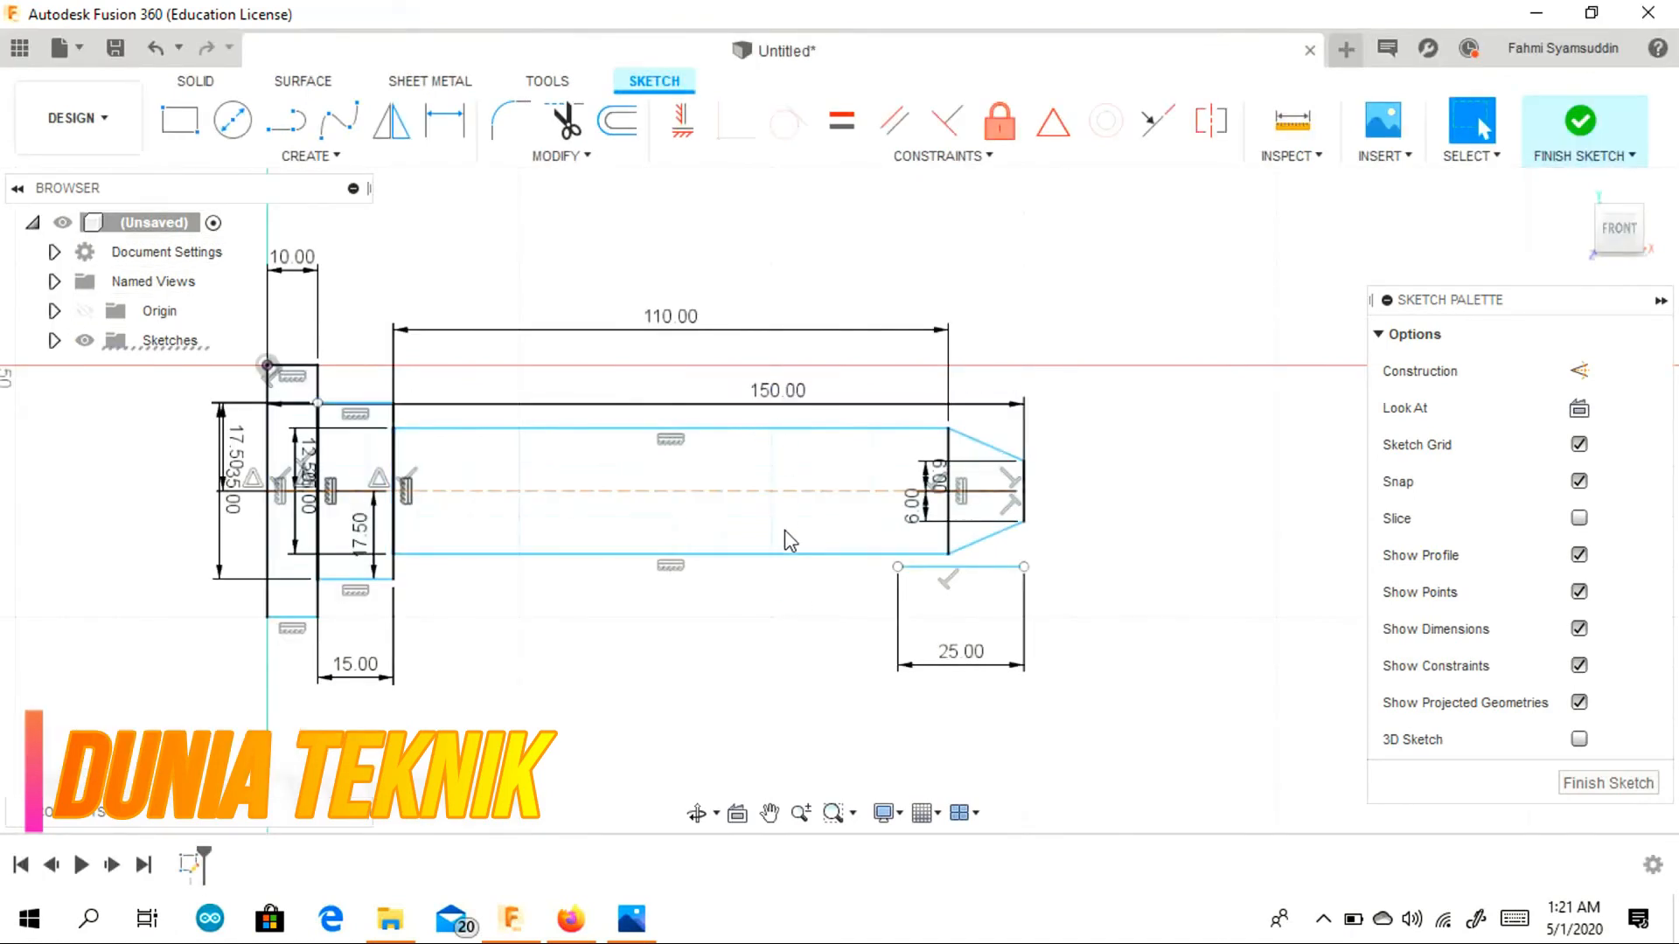
# Delete the 110 mm long shaft rectangle together with the 12.5 mm line at the collar's right edge.
pyautogui.click(797, 554)
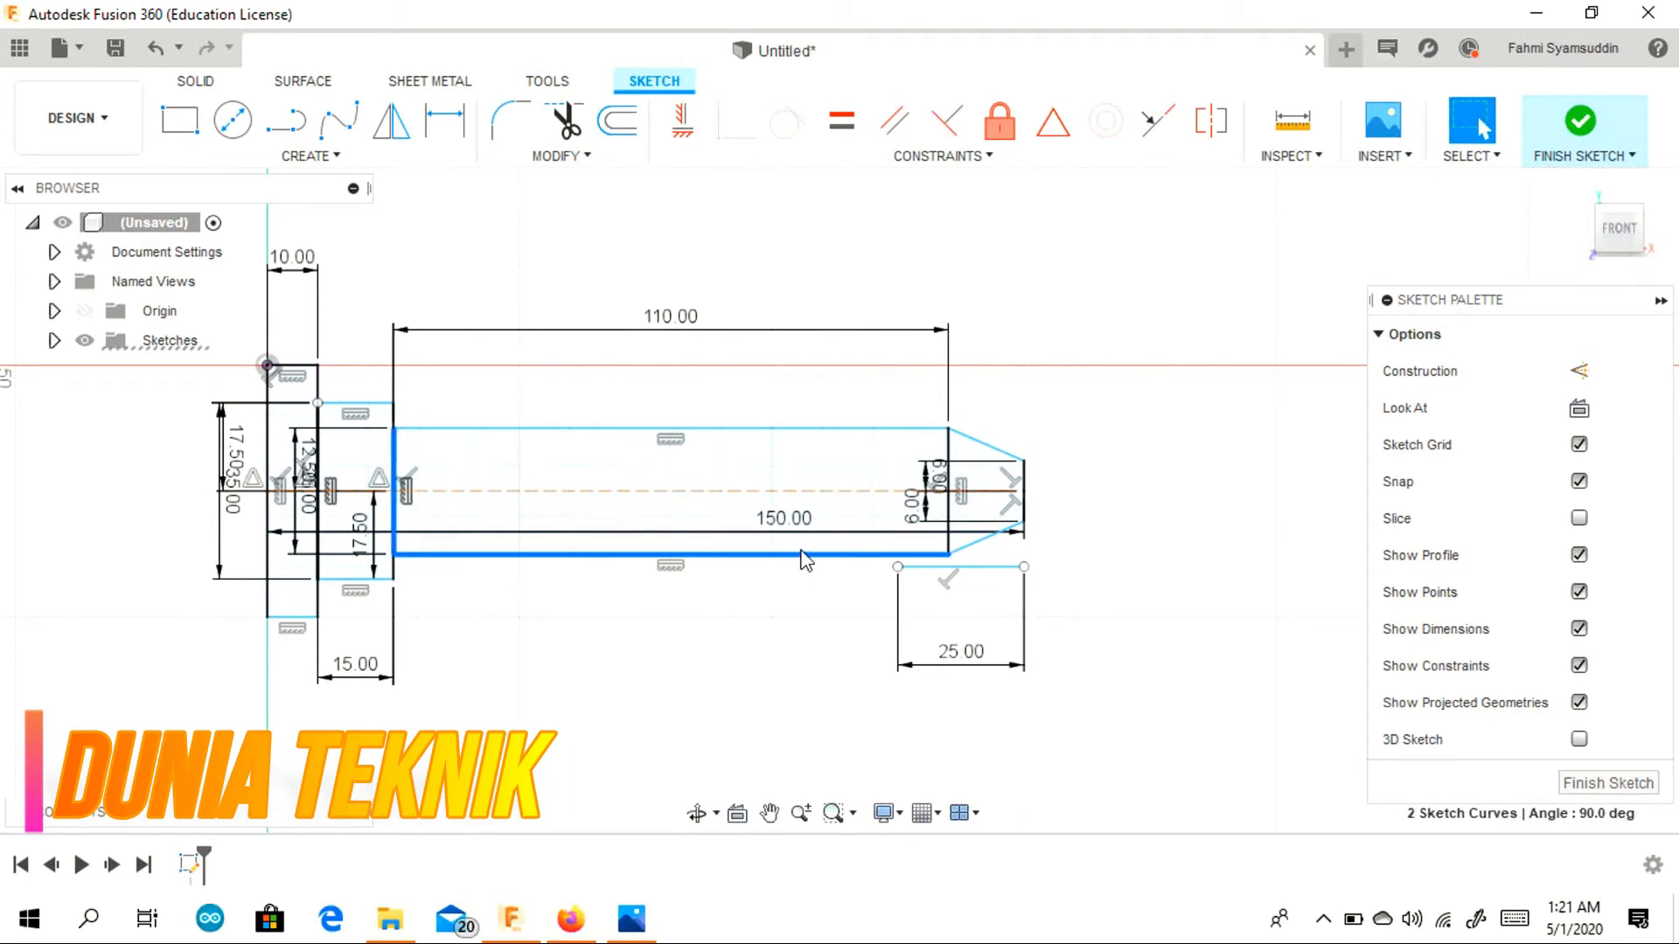
pyautogui.press('Delete')
pyautogui.doubleClick(796, 429)
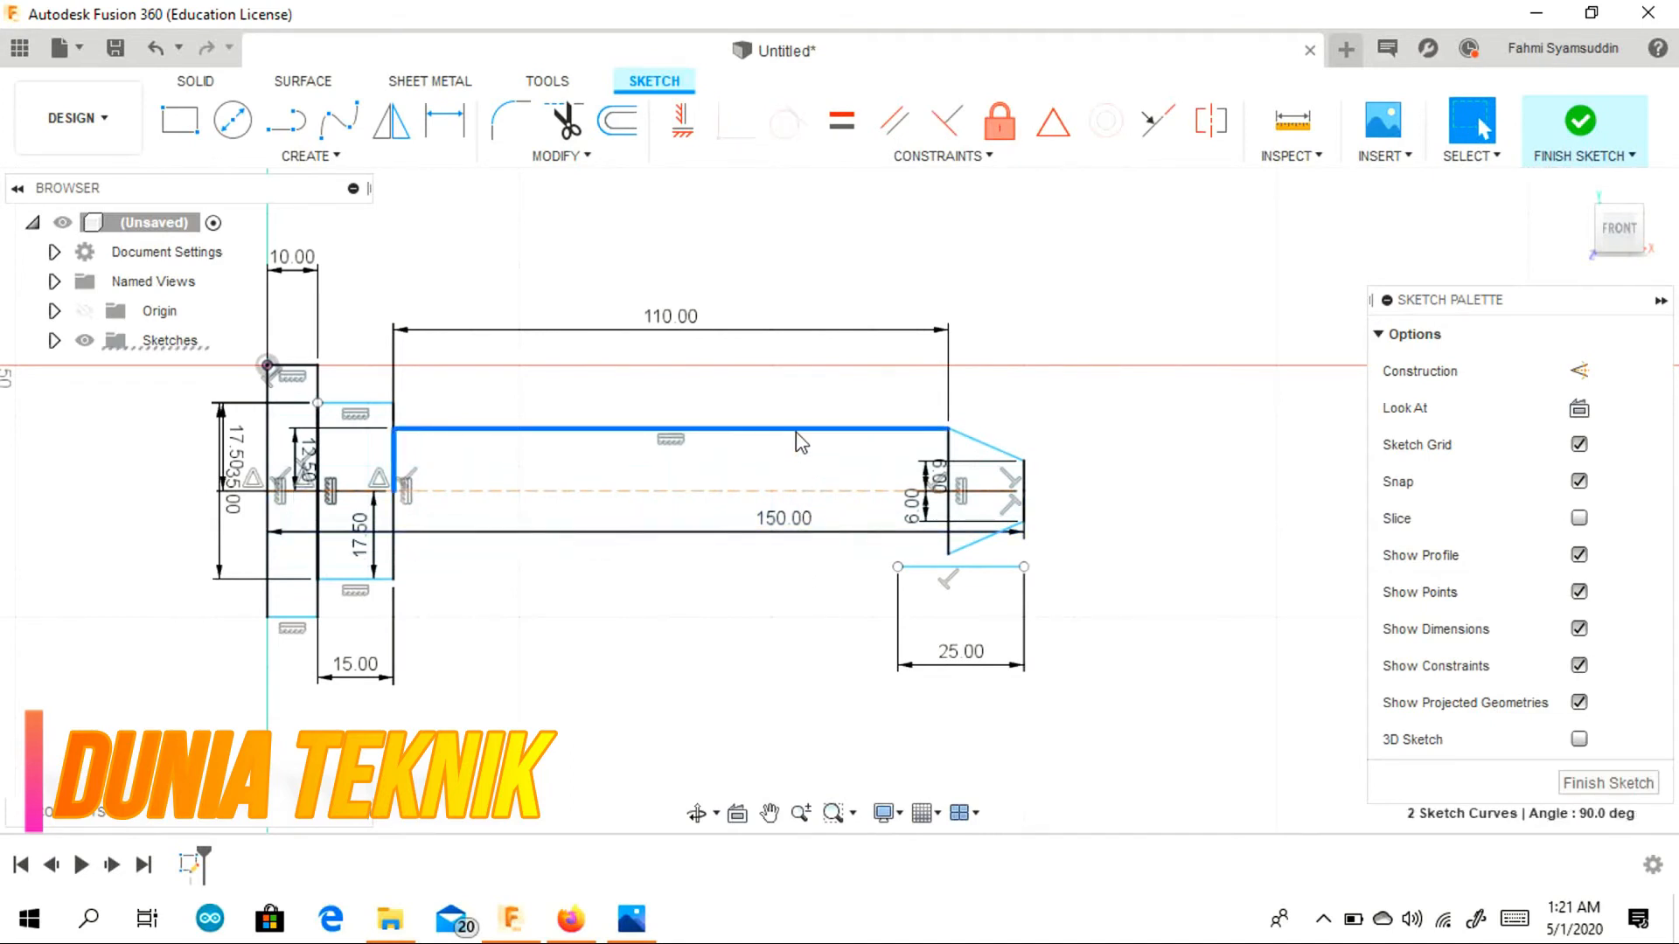
pyautogui.press('Delete')
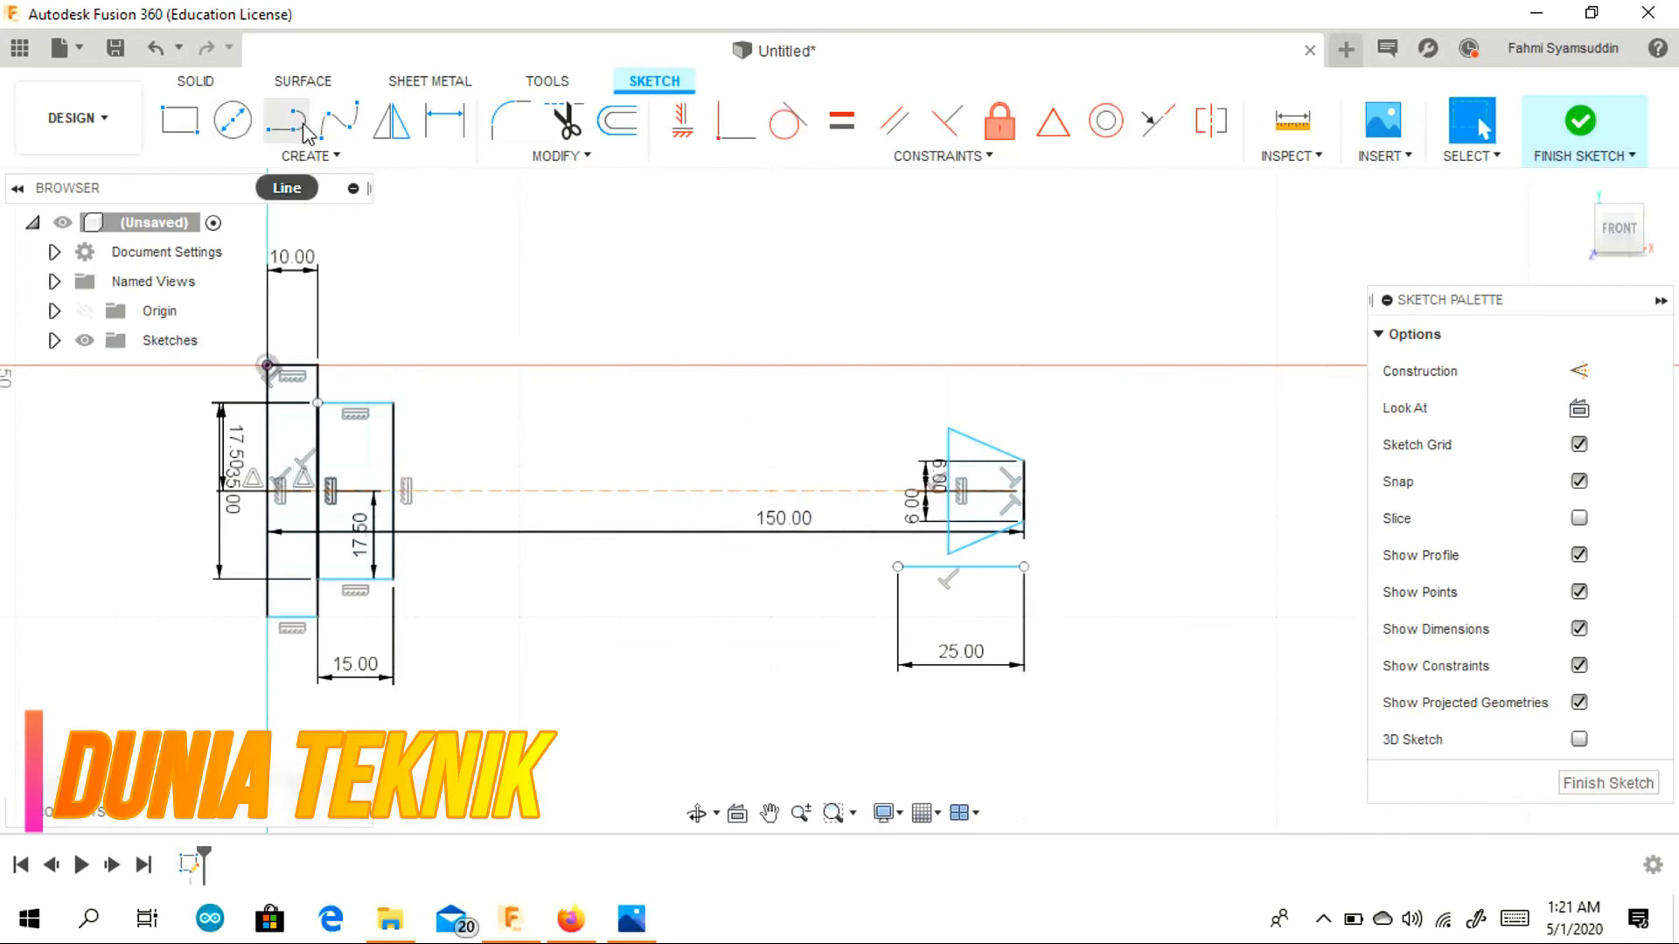
pyautogui.click(949, 514)
pyautogui.press('Delete')
# Delete the lower and upper sloped lines of the tip, keeping the two 6 mm end lines.
pyautogui.click(984, 544)
pyautogui.press('Delete')
pyautogui.click(973, 442)
pyautogui.press('Delete')
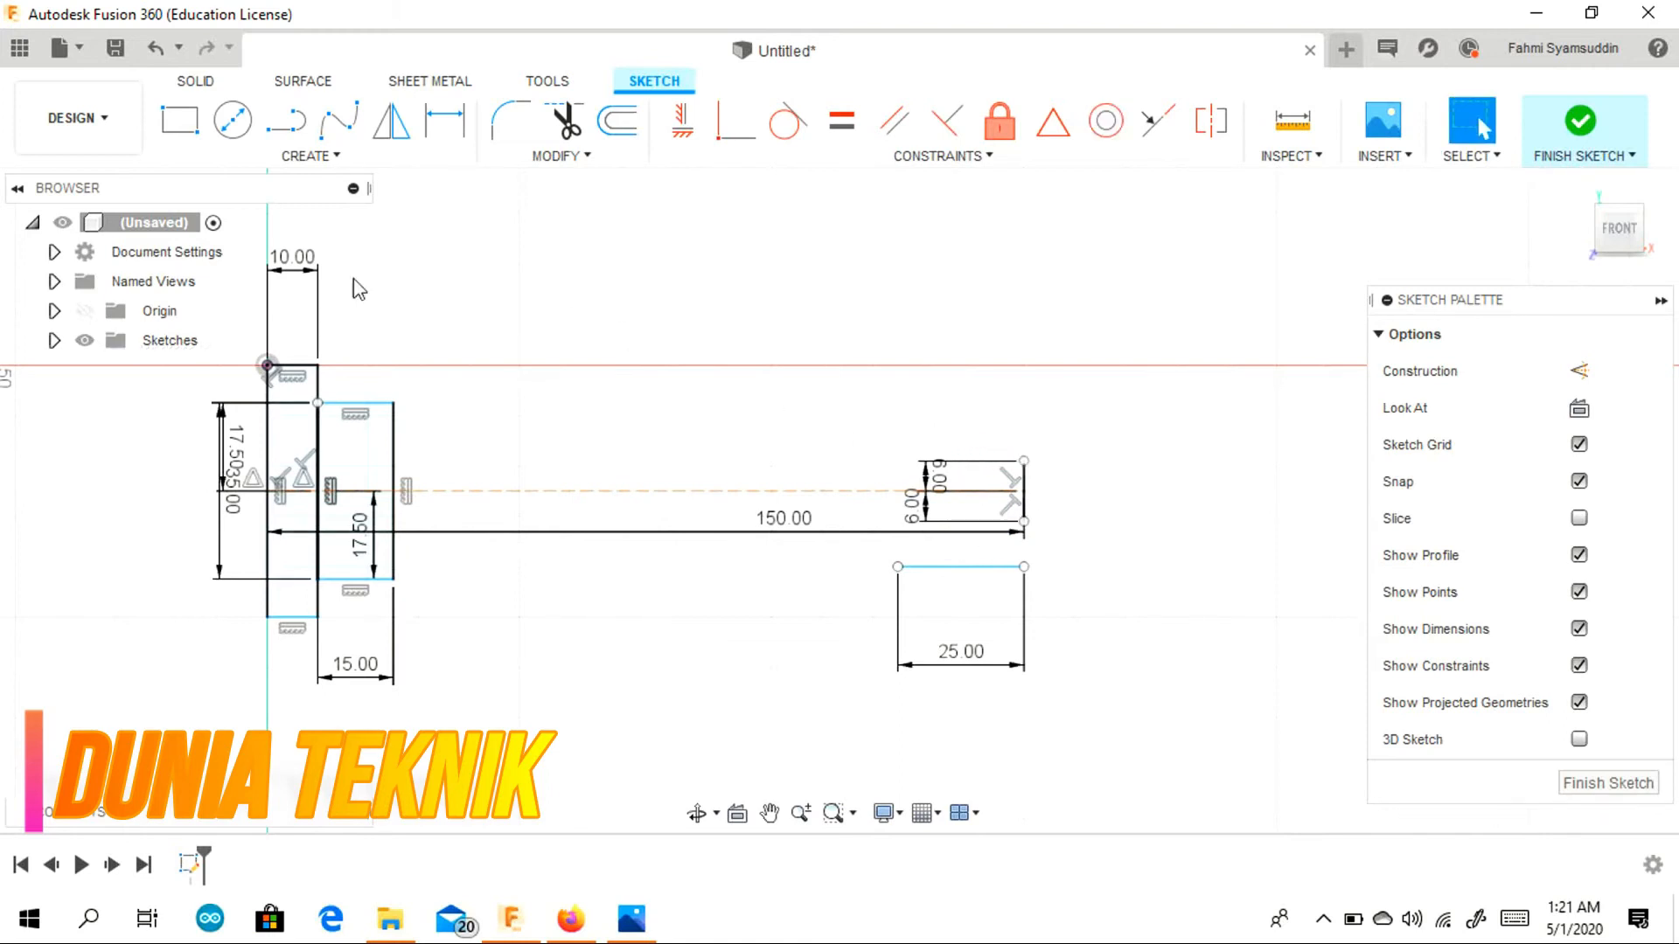
# Sketch a 12.5 mm line upward from the centreline along the collar's right edge.
pyautogui.click(179, 119)
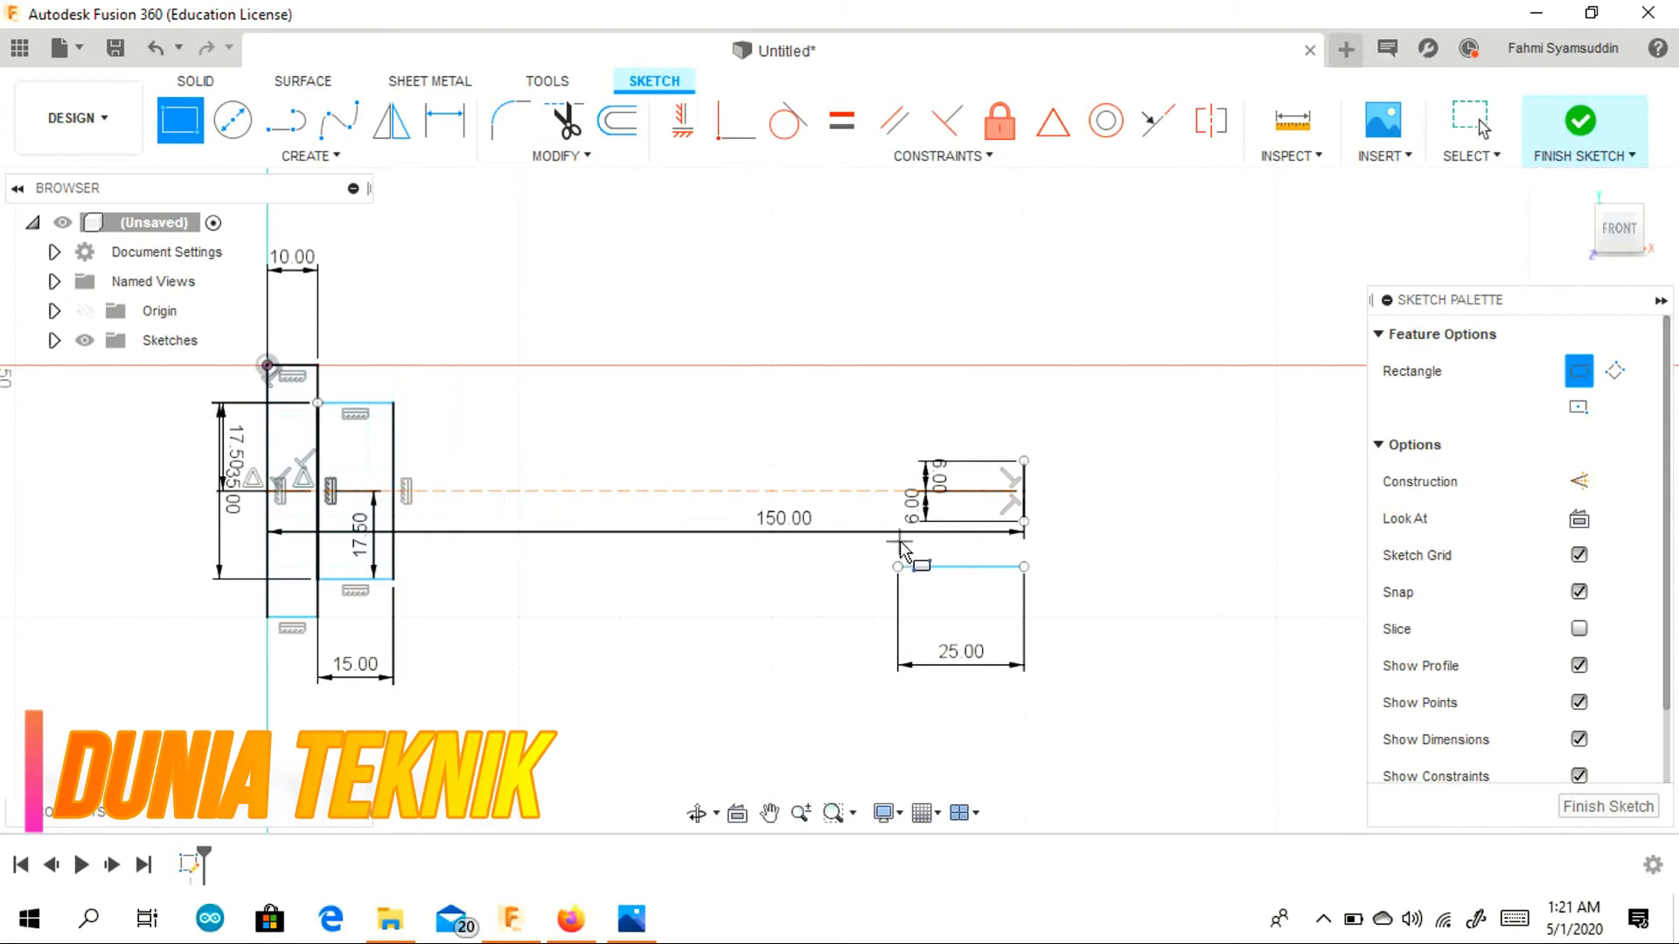
pyautogui.click(286, 122)
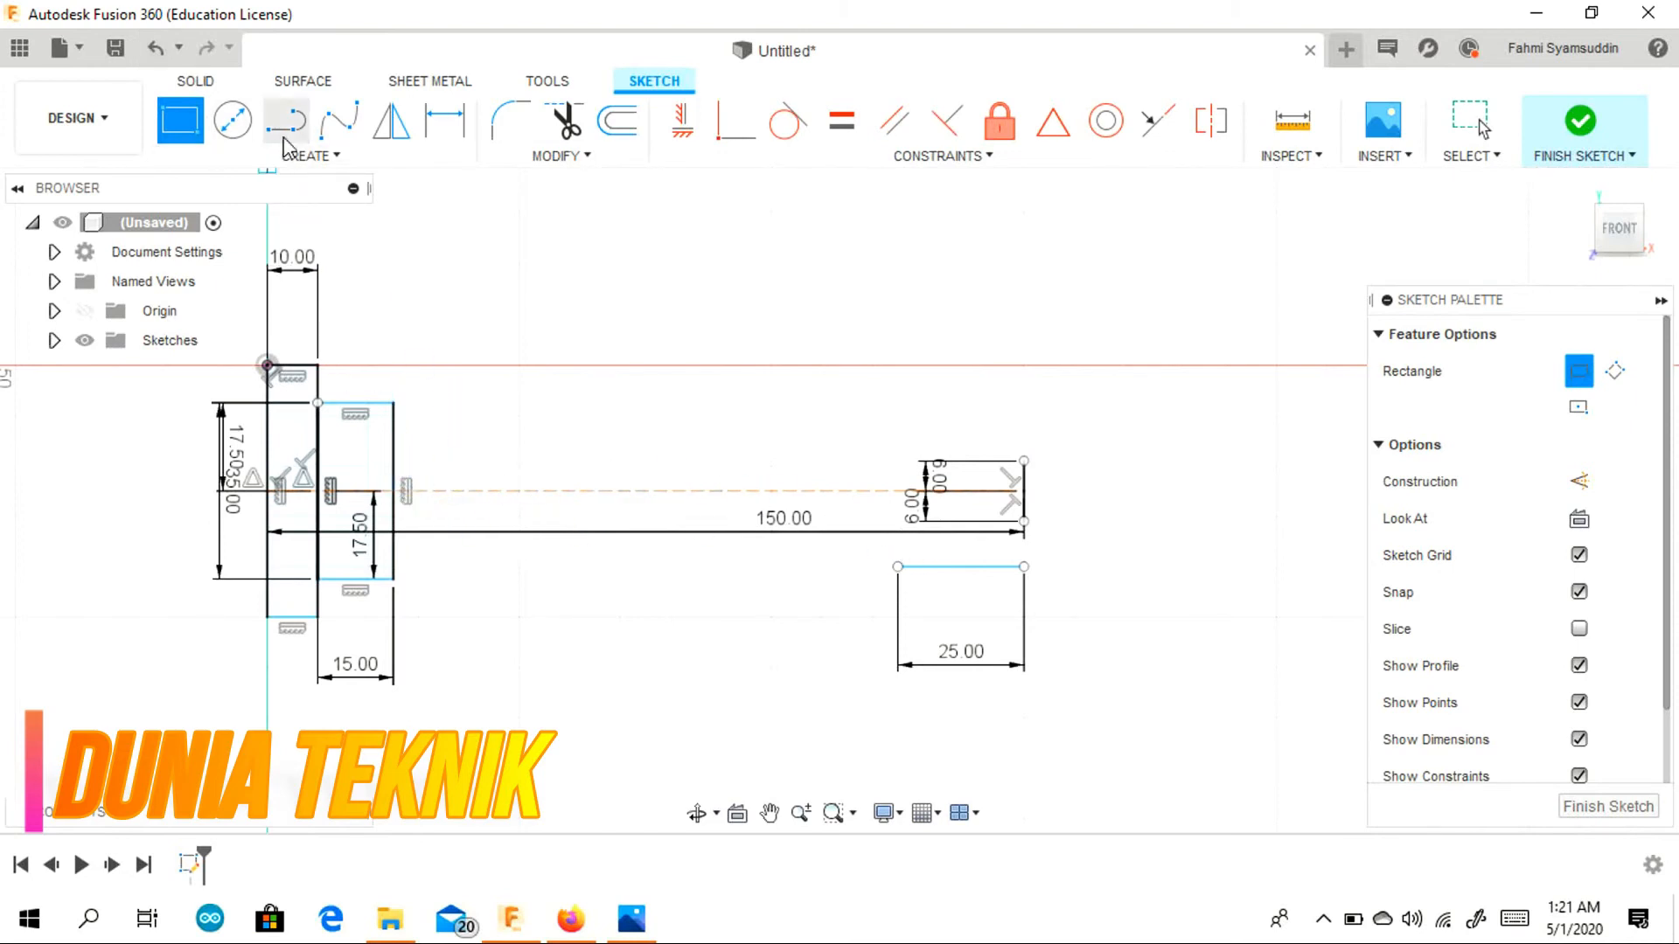
pyautogui.click(396, 479)
pyautogui.write('12.5')
pyautogui.press('Return')
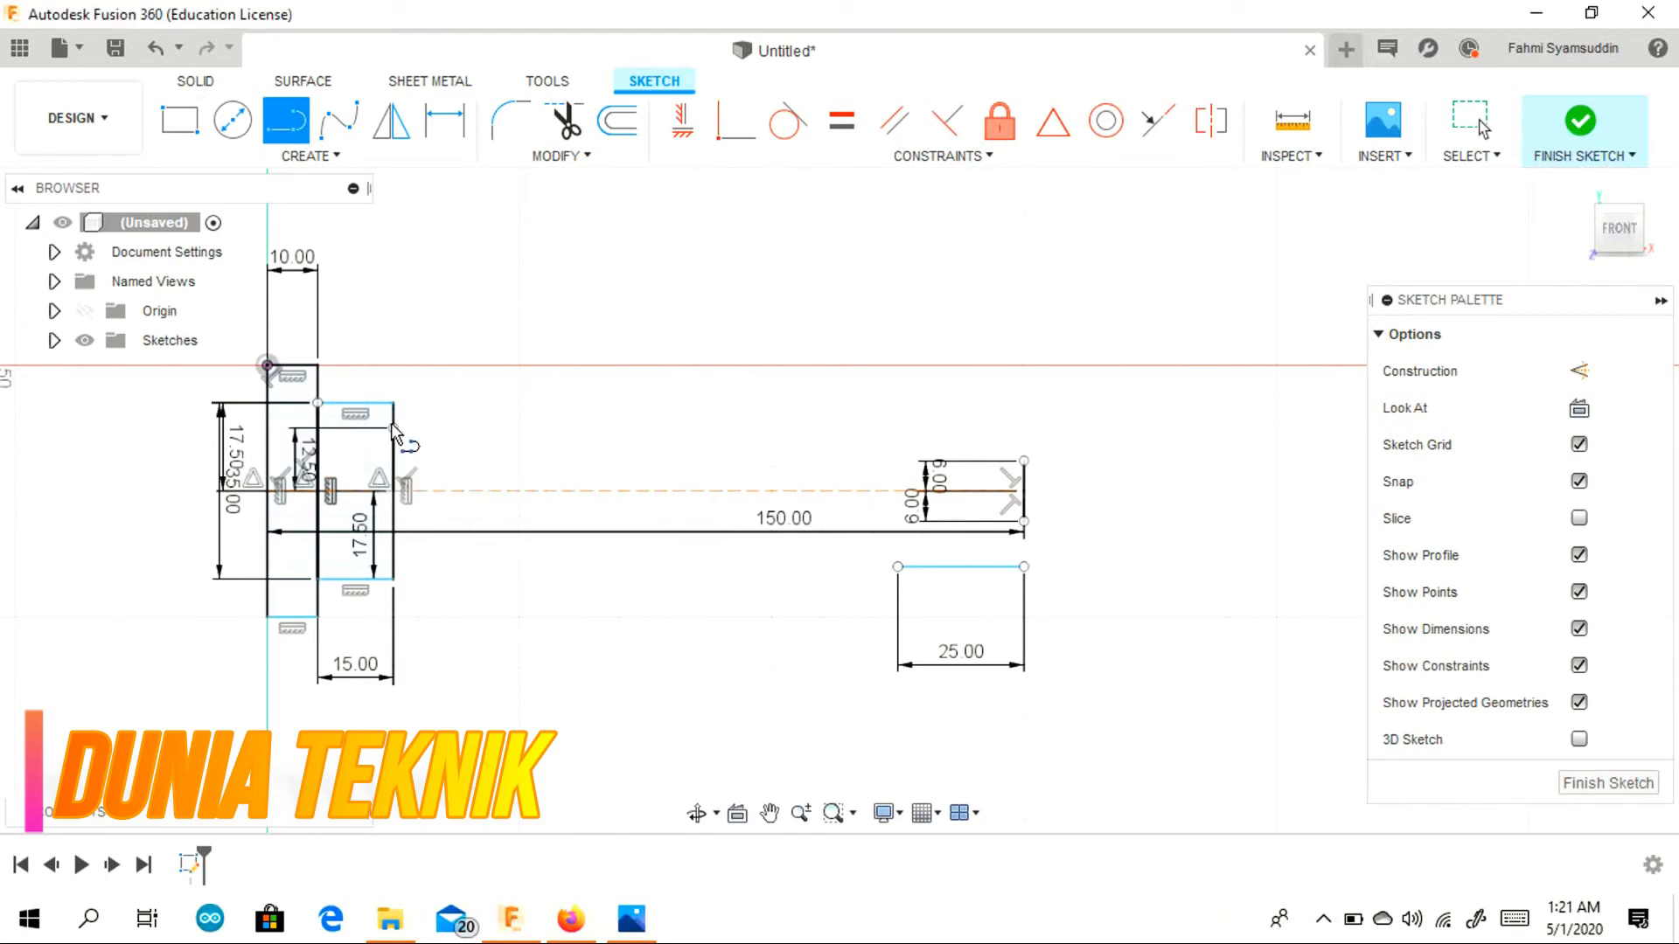
# Sketch the shaft rectangle, 25 mm high and 100 mm long, from the upper end of the 12.5 mm line.
pyautogui.click(181, 125)
pyautogui.click(393, 428)
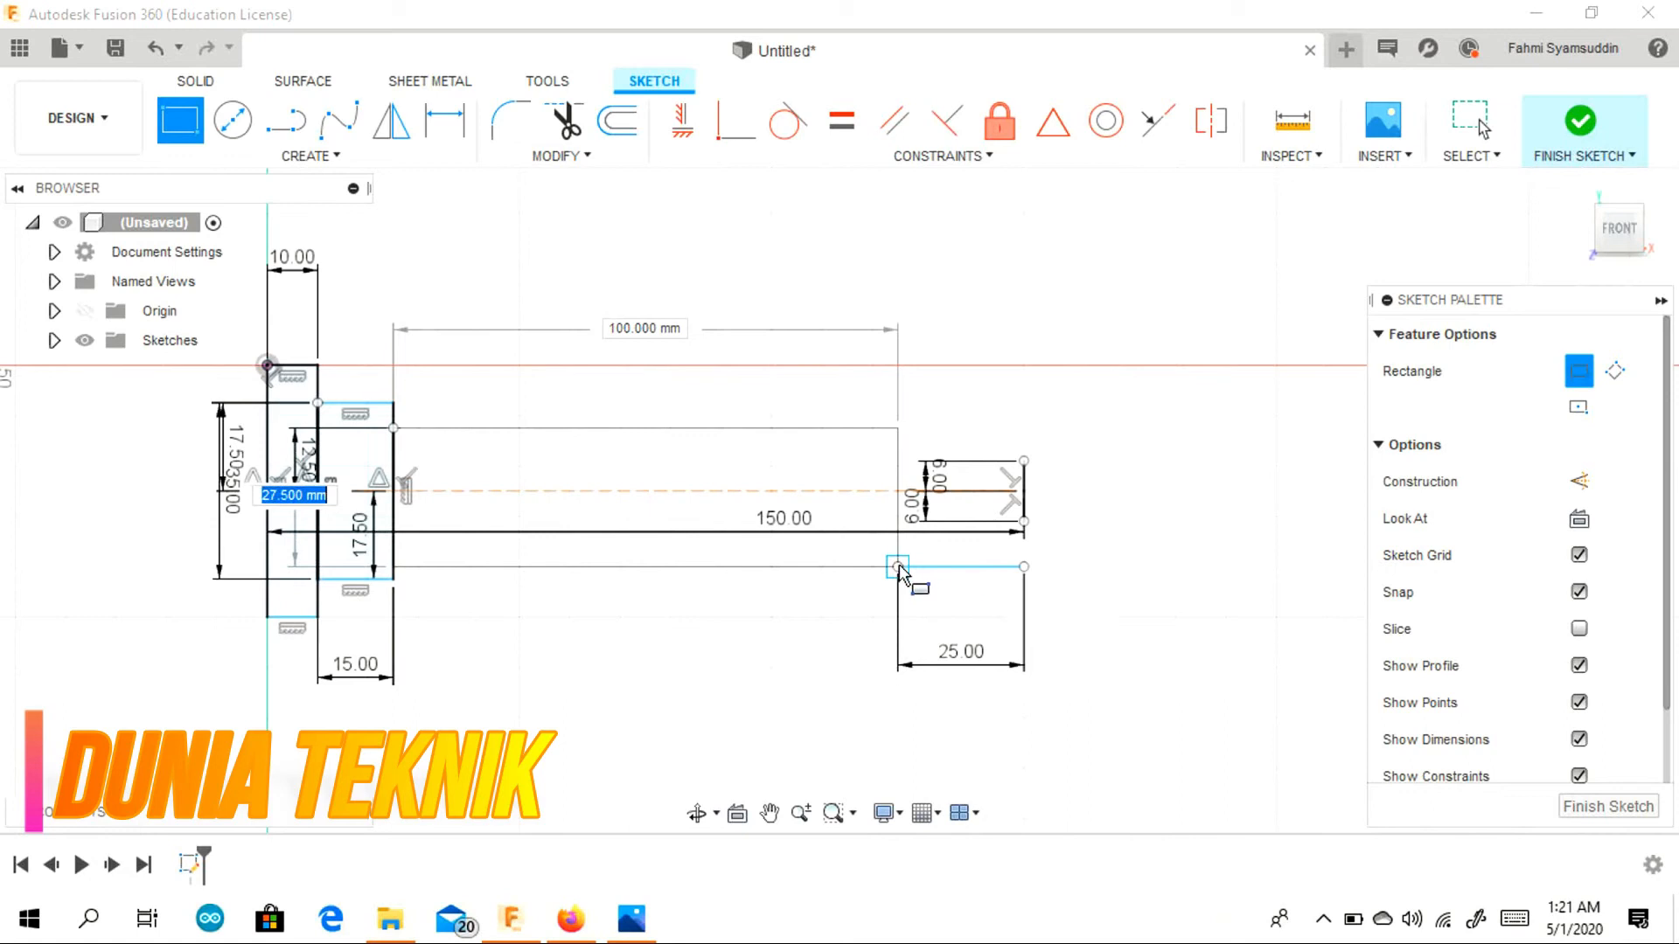
pyautogui.write('25')
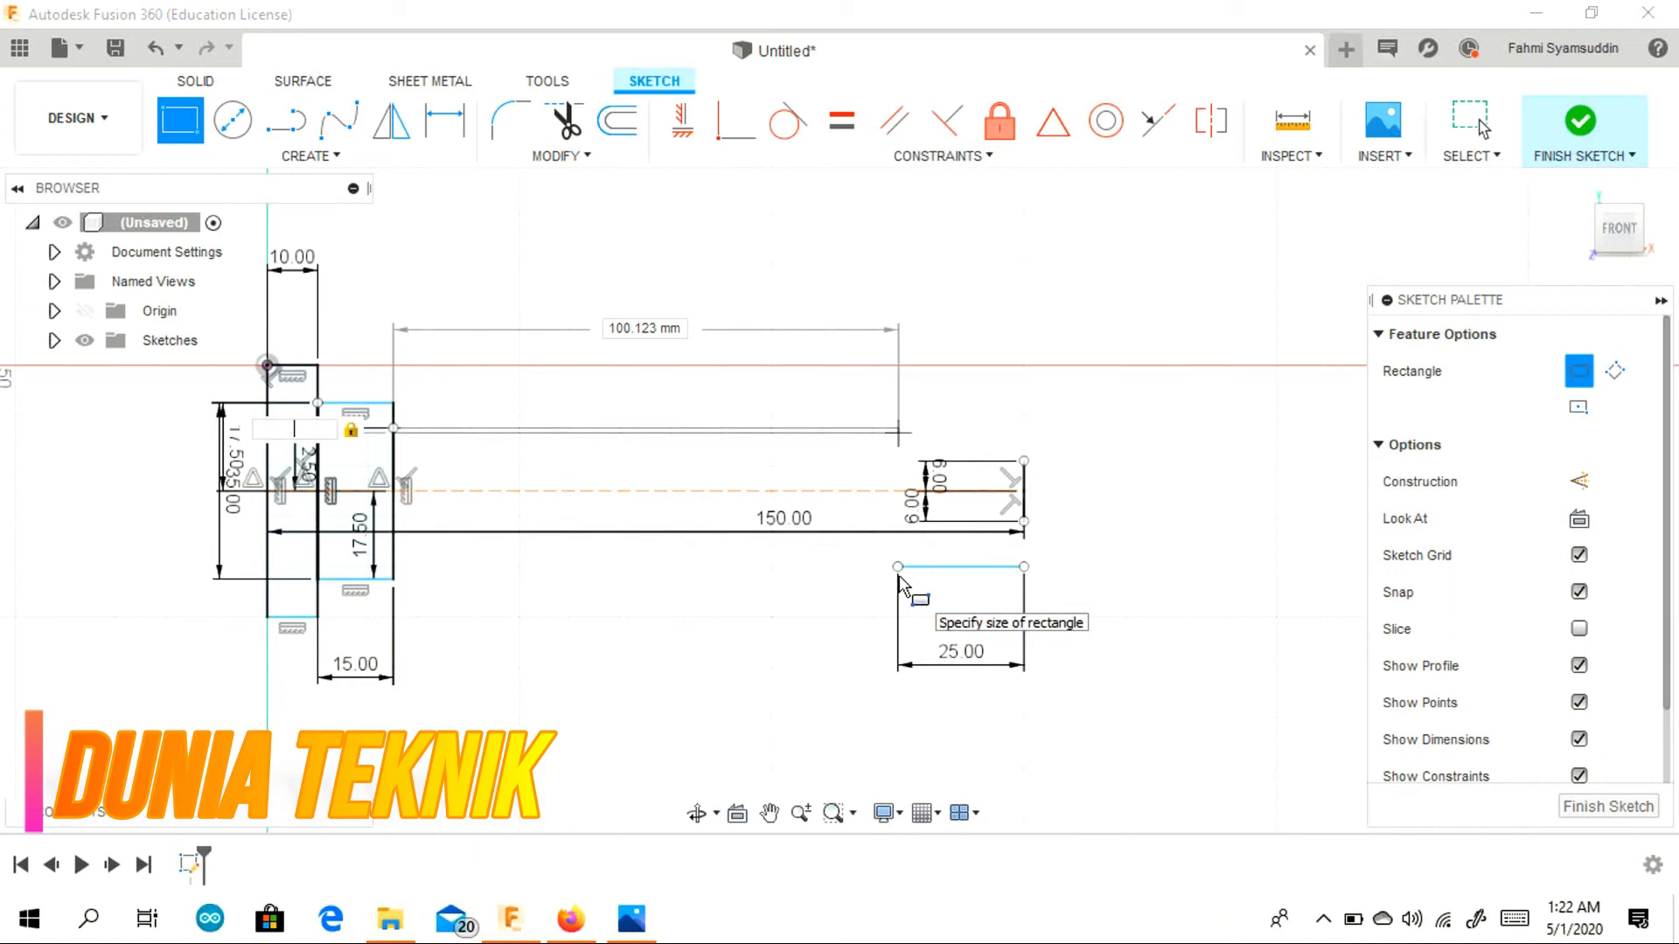
pyautogui.press('Tab')
pyautogui.write('100')
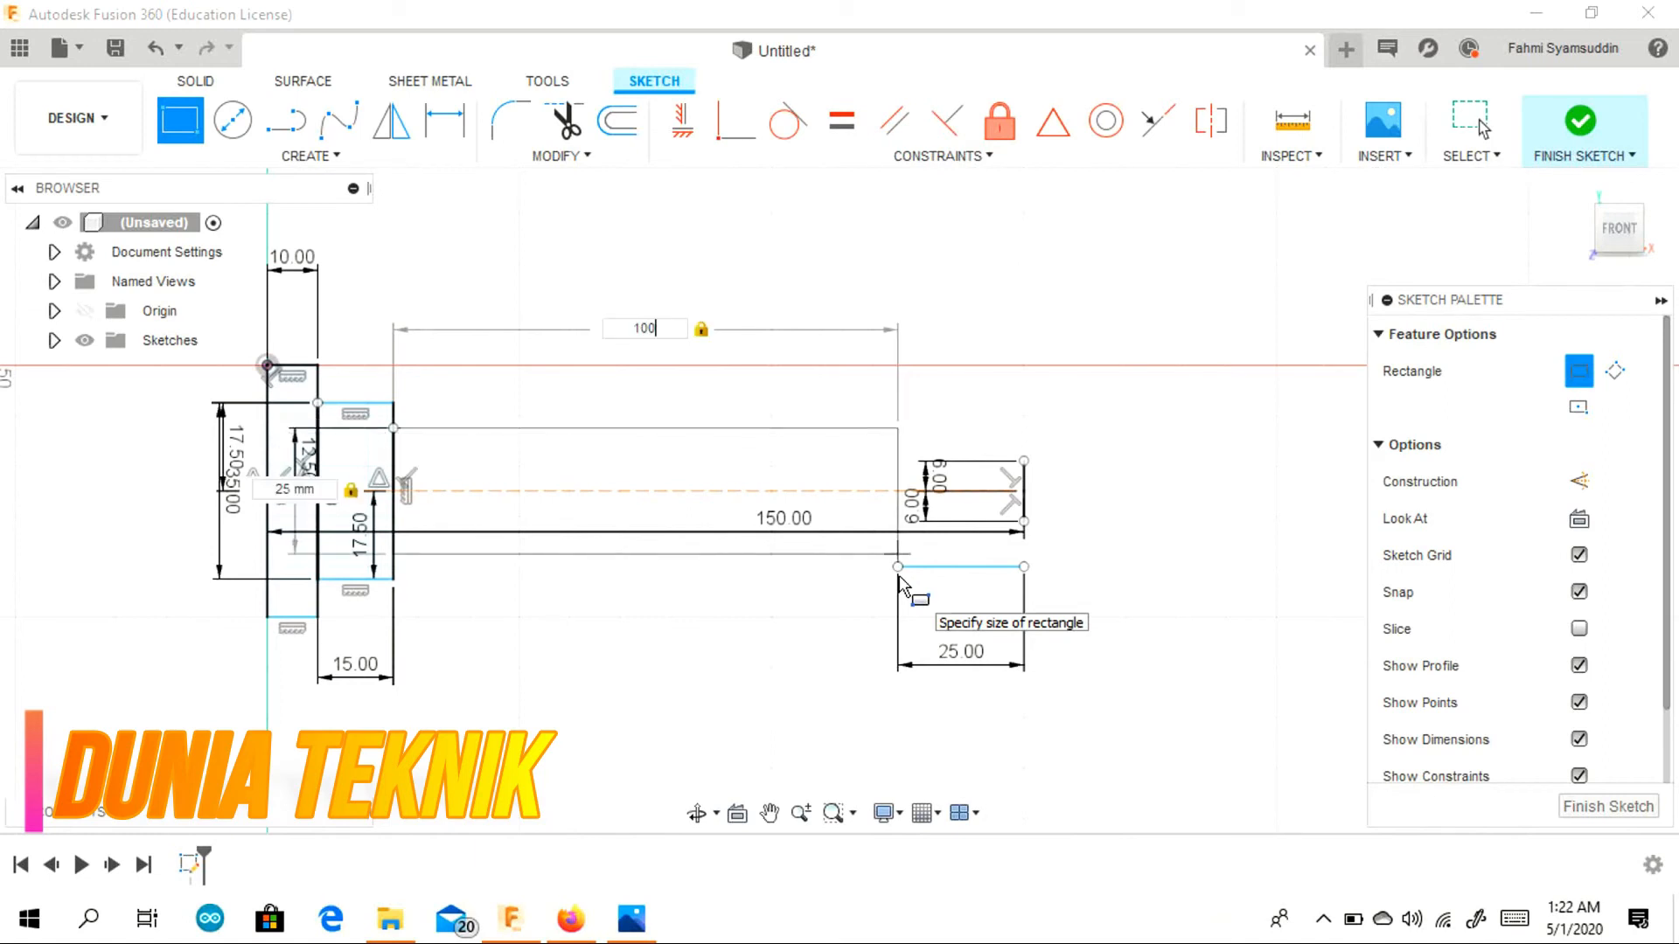
pyautogui.press('Return')
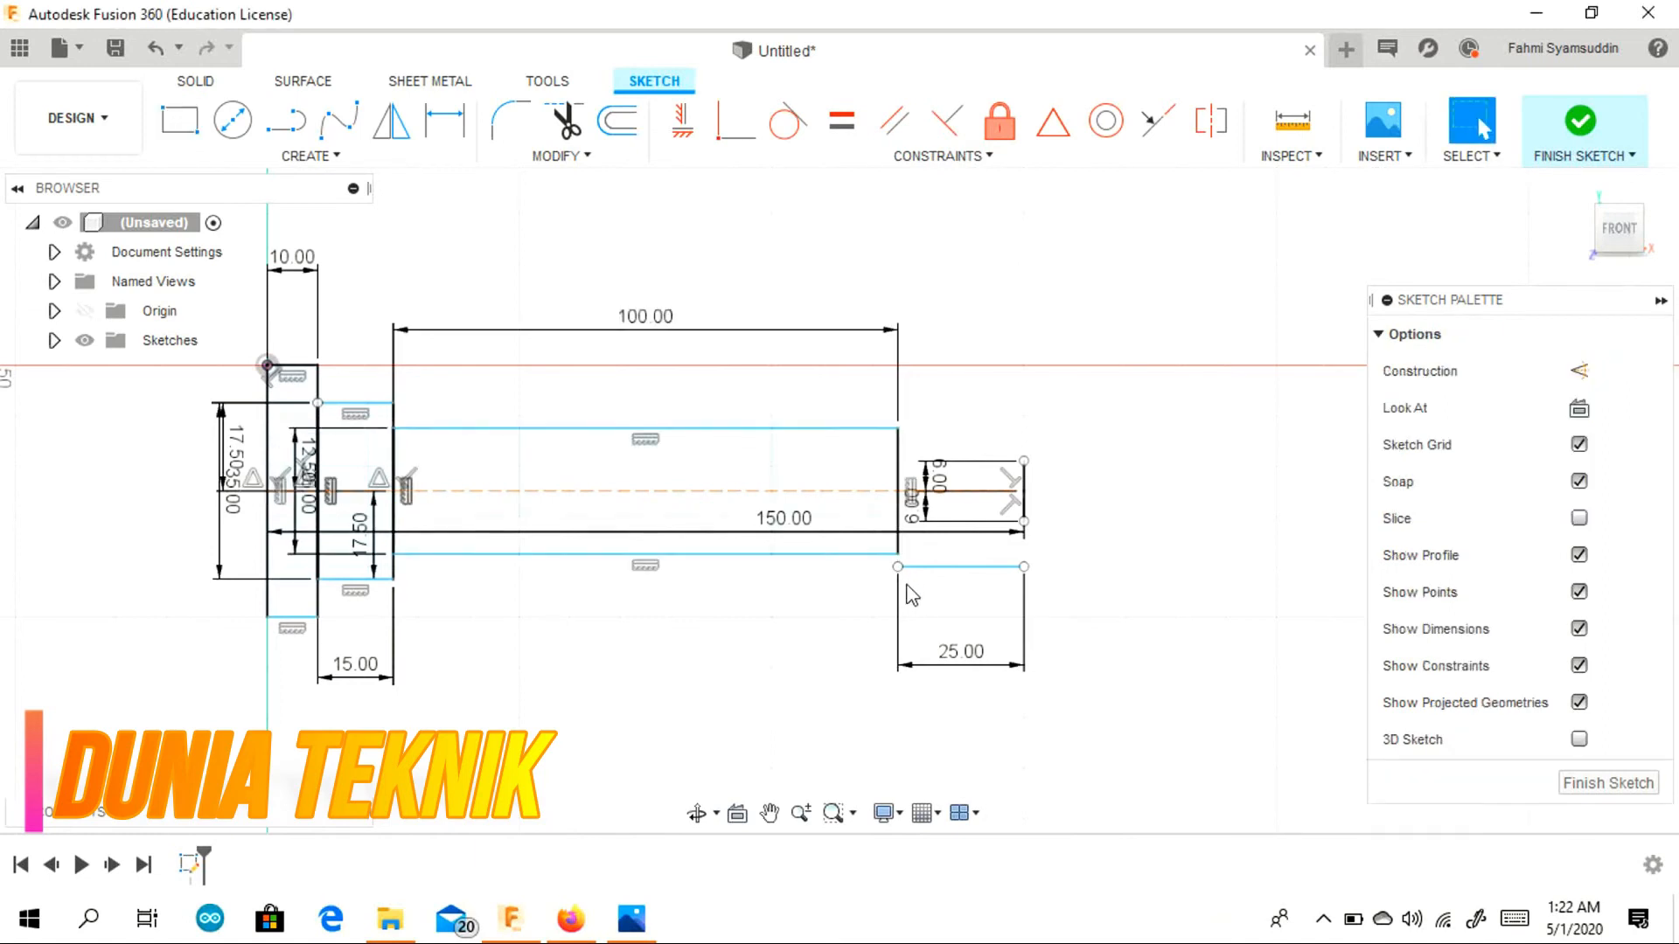
# Sketch two sloped lines joining the outer ends of the 6 mm tip lines to the shaft rectangle's right corners.
pyautogui.click(286, 121)
pyautogui.click(1023, 460)
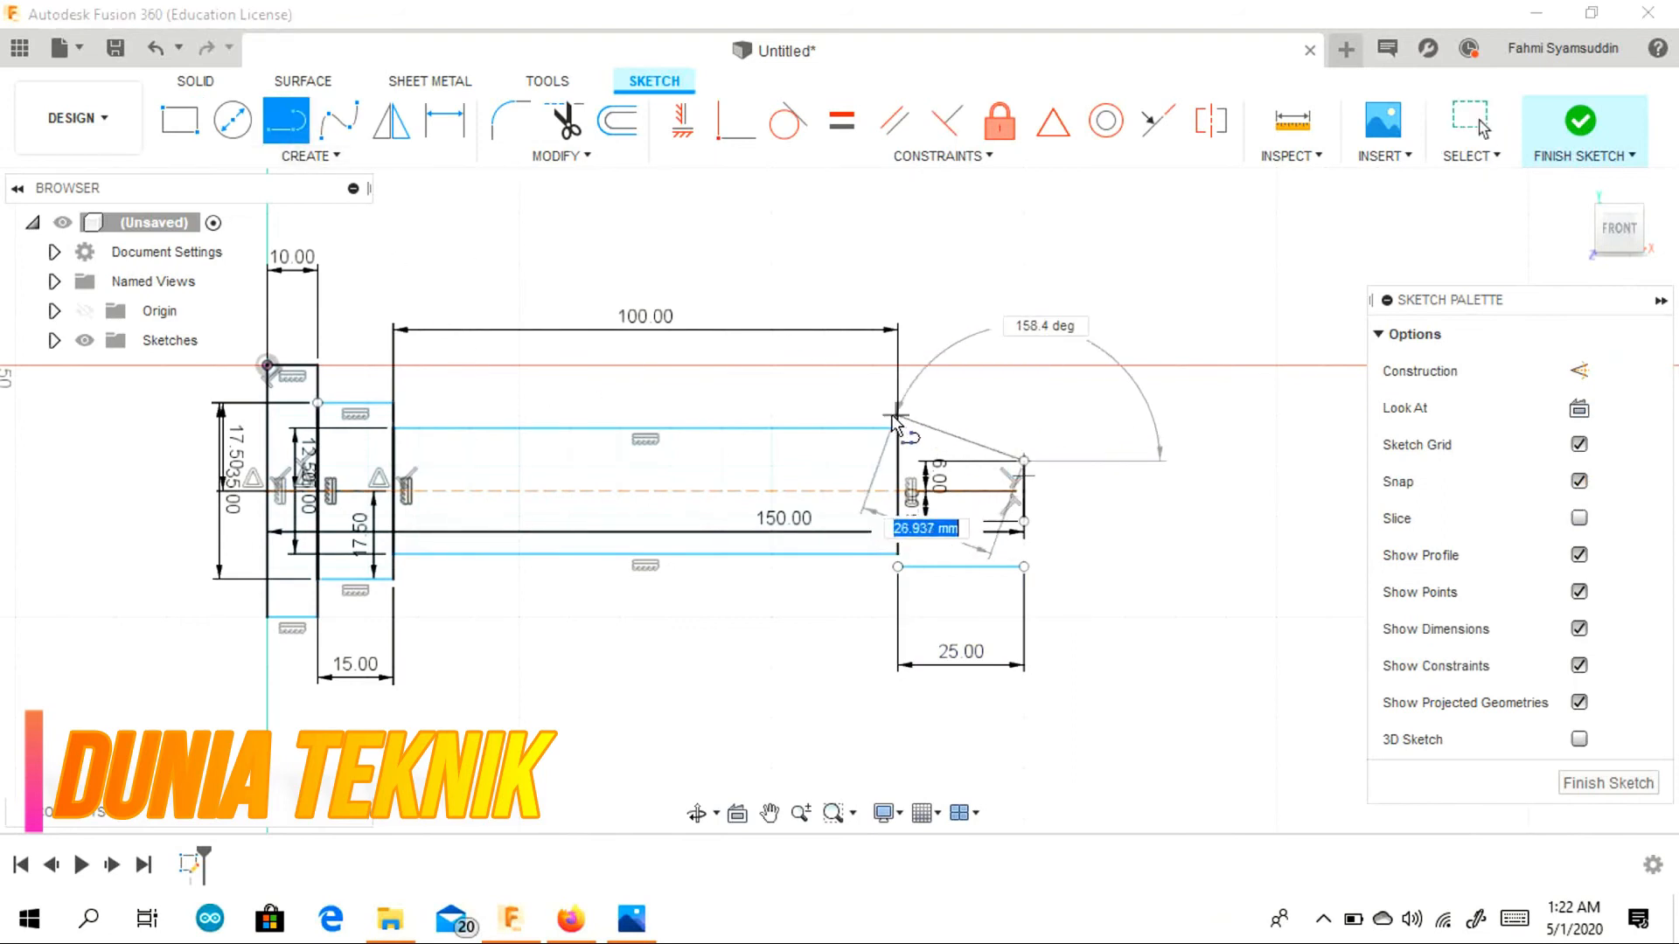
pyautogui.click(898, 429)
pyautogui.click(1023, 522)
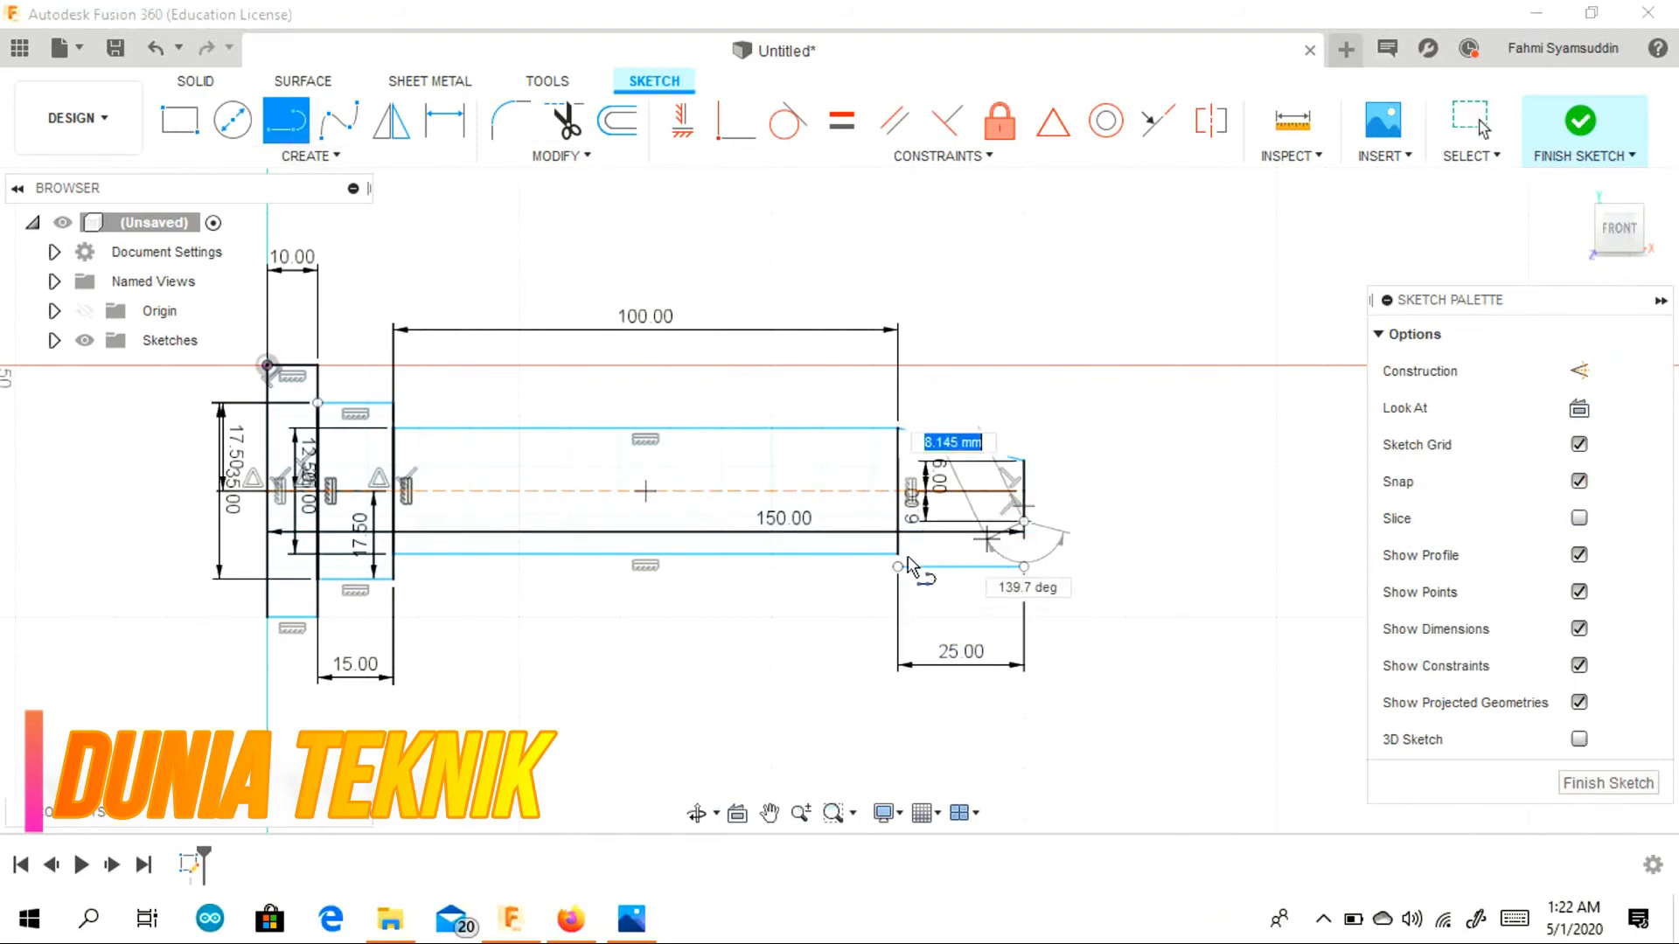
pyautogui.click(898, 553)
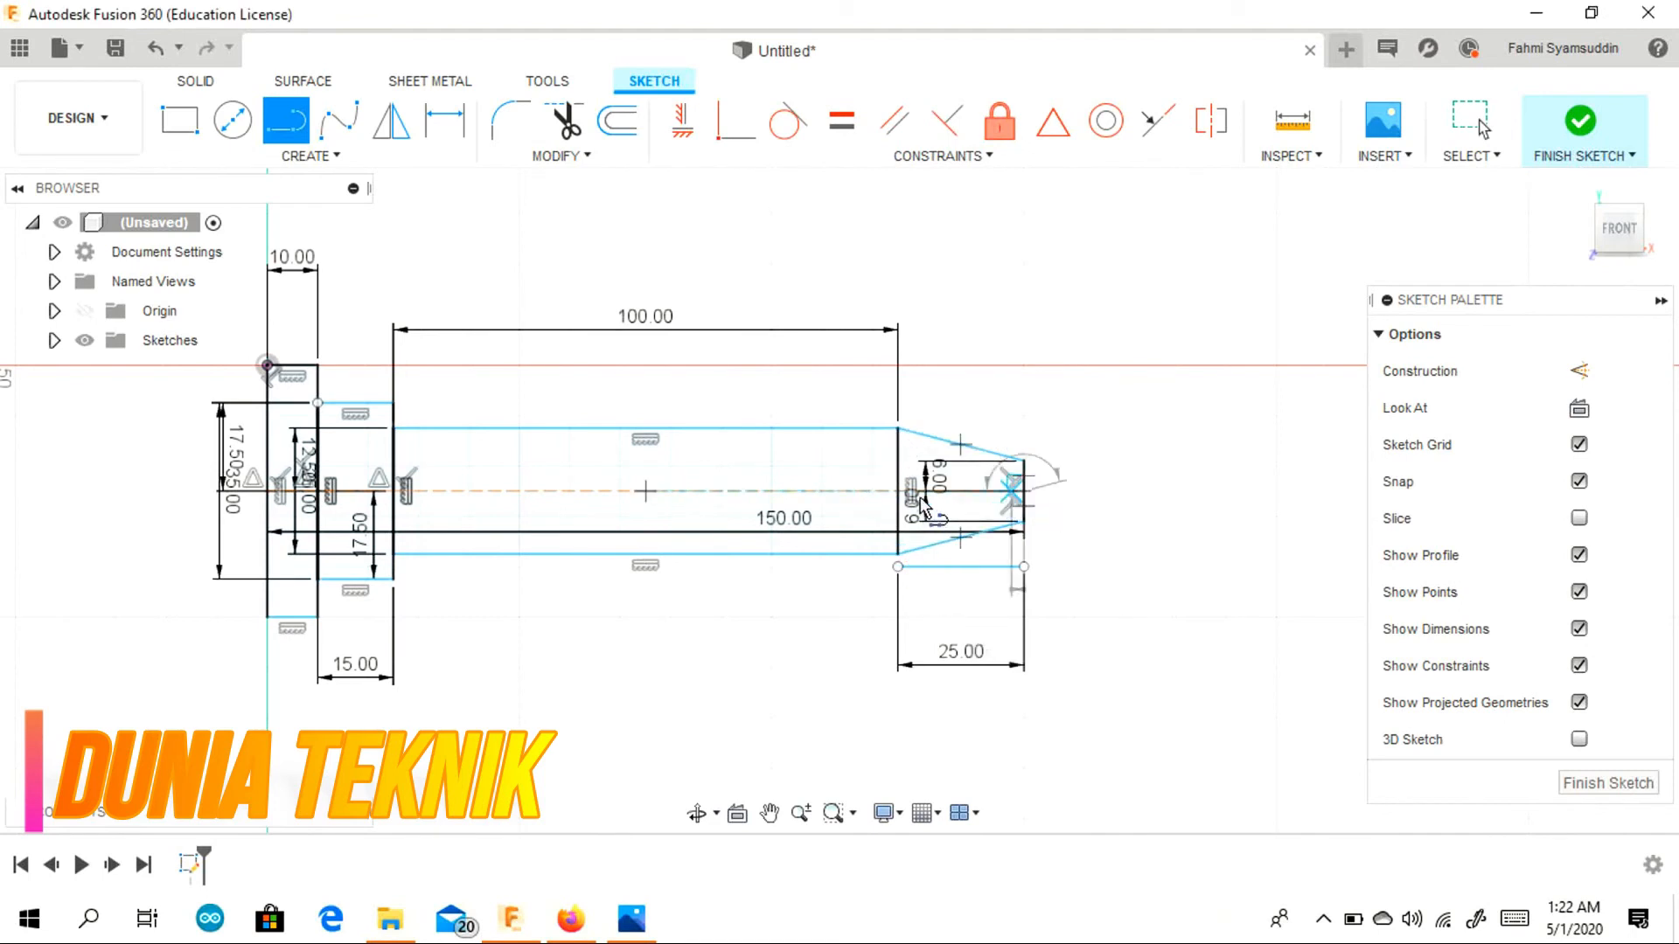
# Sketch a 55 mm line leftward along the centreline from the tip's end to locate the hole centre.
pyautogui.click(1021, 491)
pyautogui.write('55')
pyautogui.press('Return')
pyautogui.rightClick(1005, 362)
pyautogui.click(1093, 361)
# Following the reference drawing, sketch a 12 mm diameter circle centred on the left end of the 55 mm line.
pyautogui.click(633, 920)
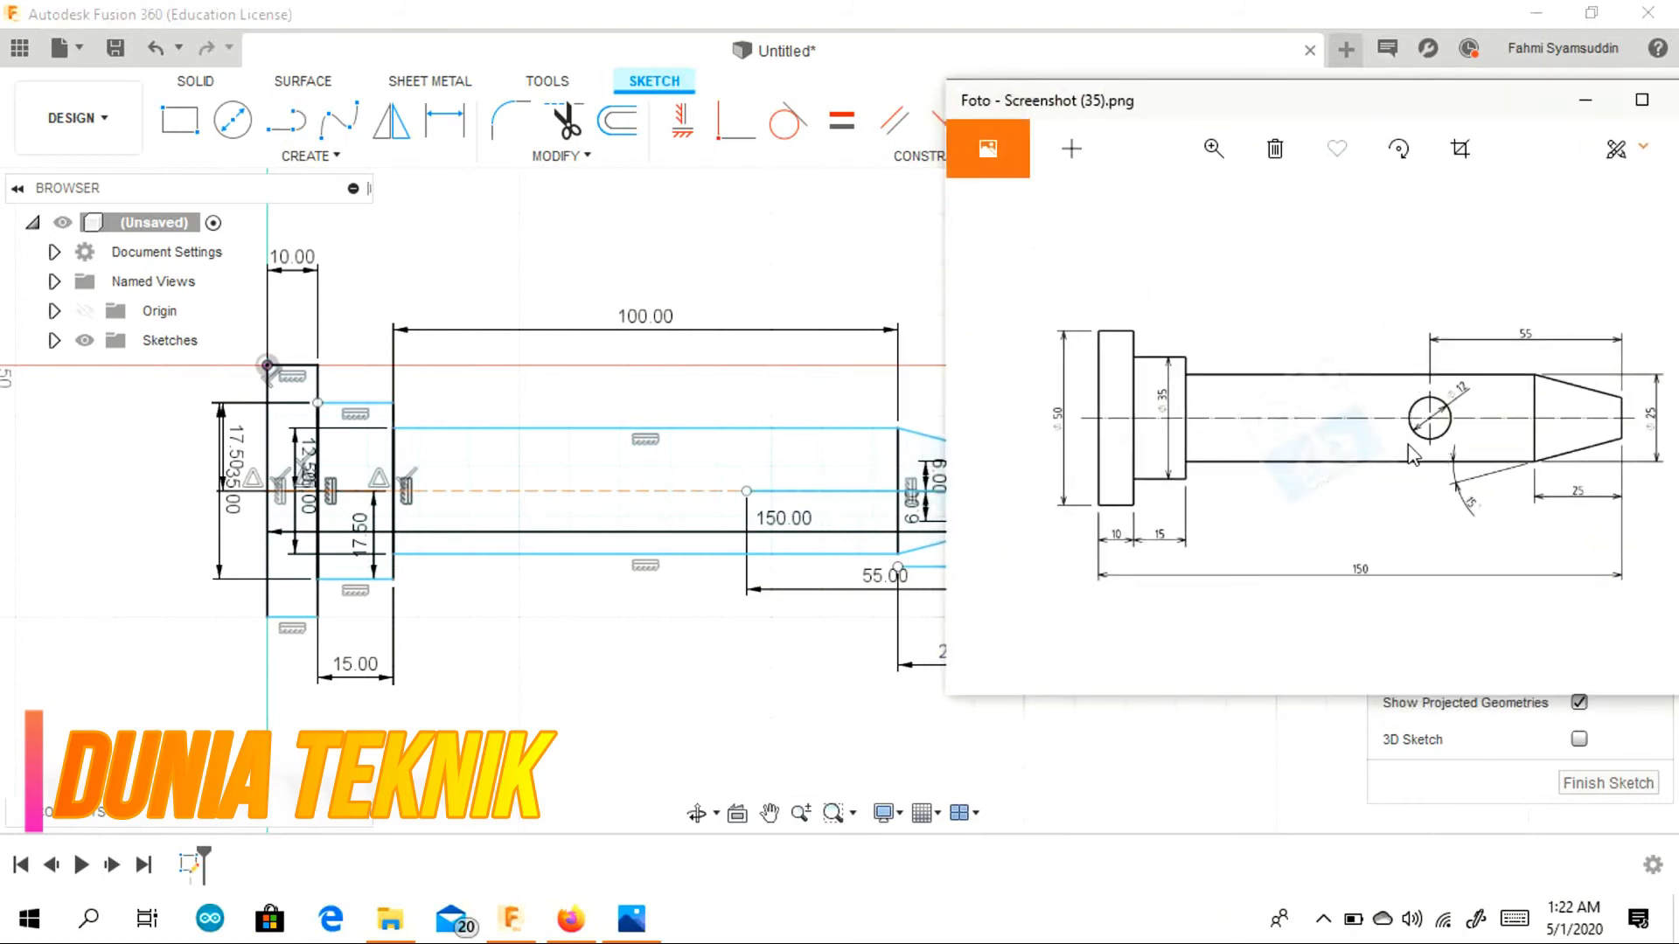
pyautogui.click(905, 302)
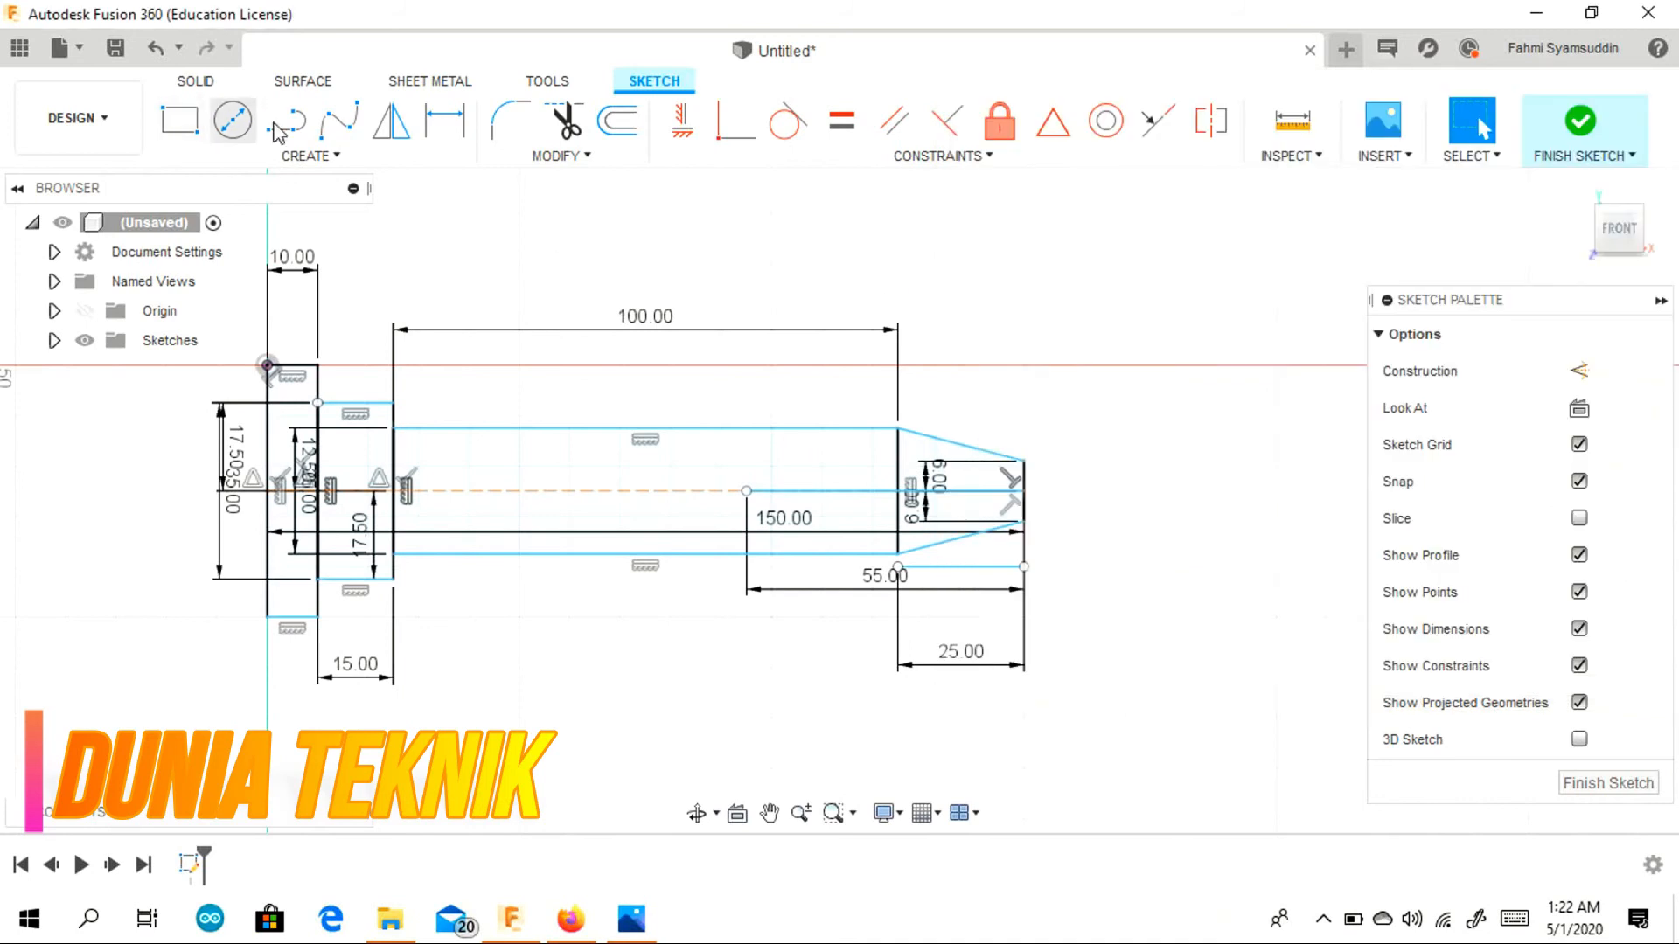
pyautogui.press('c')
pyautogui.click(746, 491)
pyautogui.press('Tab')
pyautogui.press('Return')
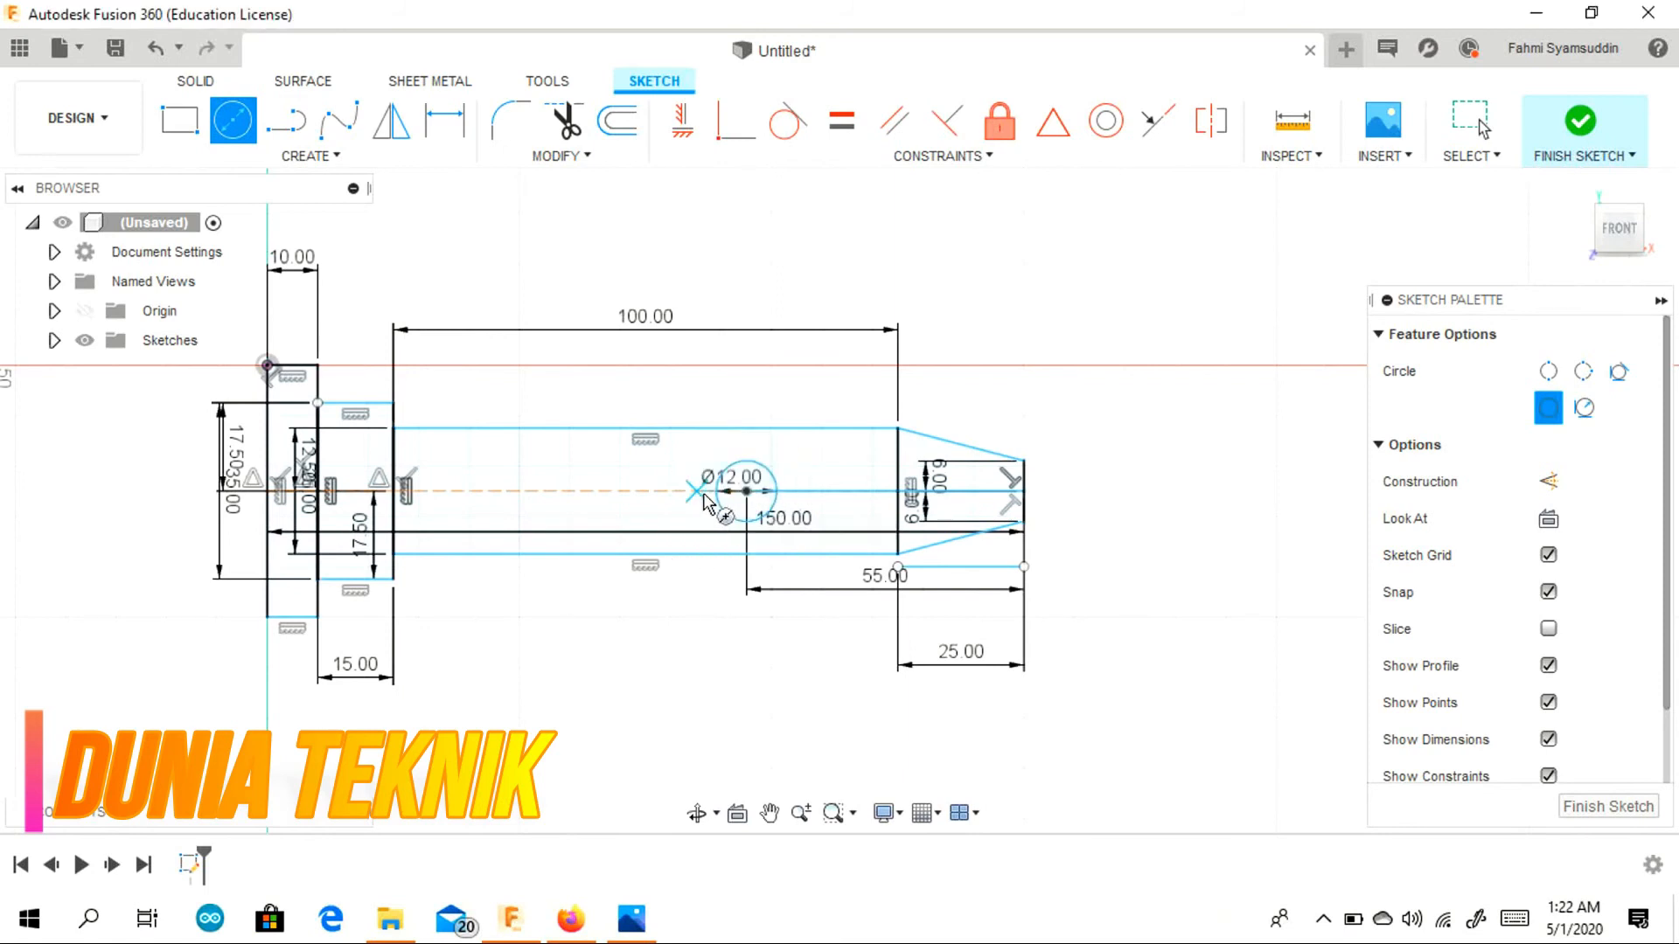
pyautogui.press('Escape')
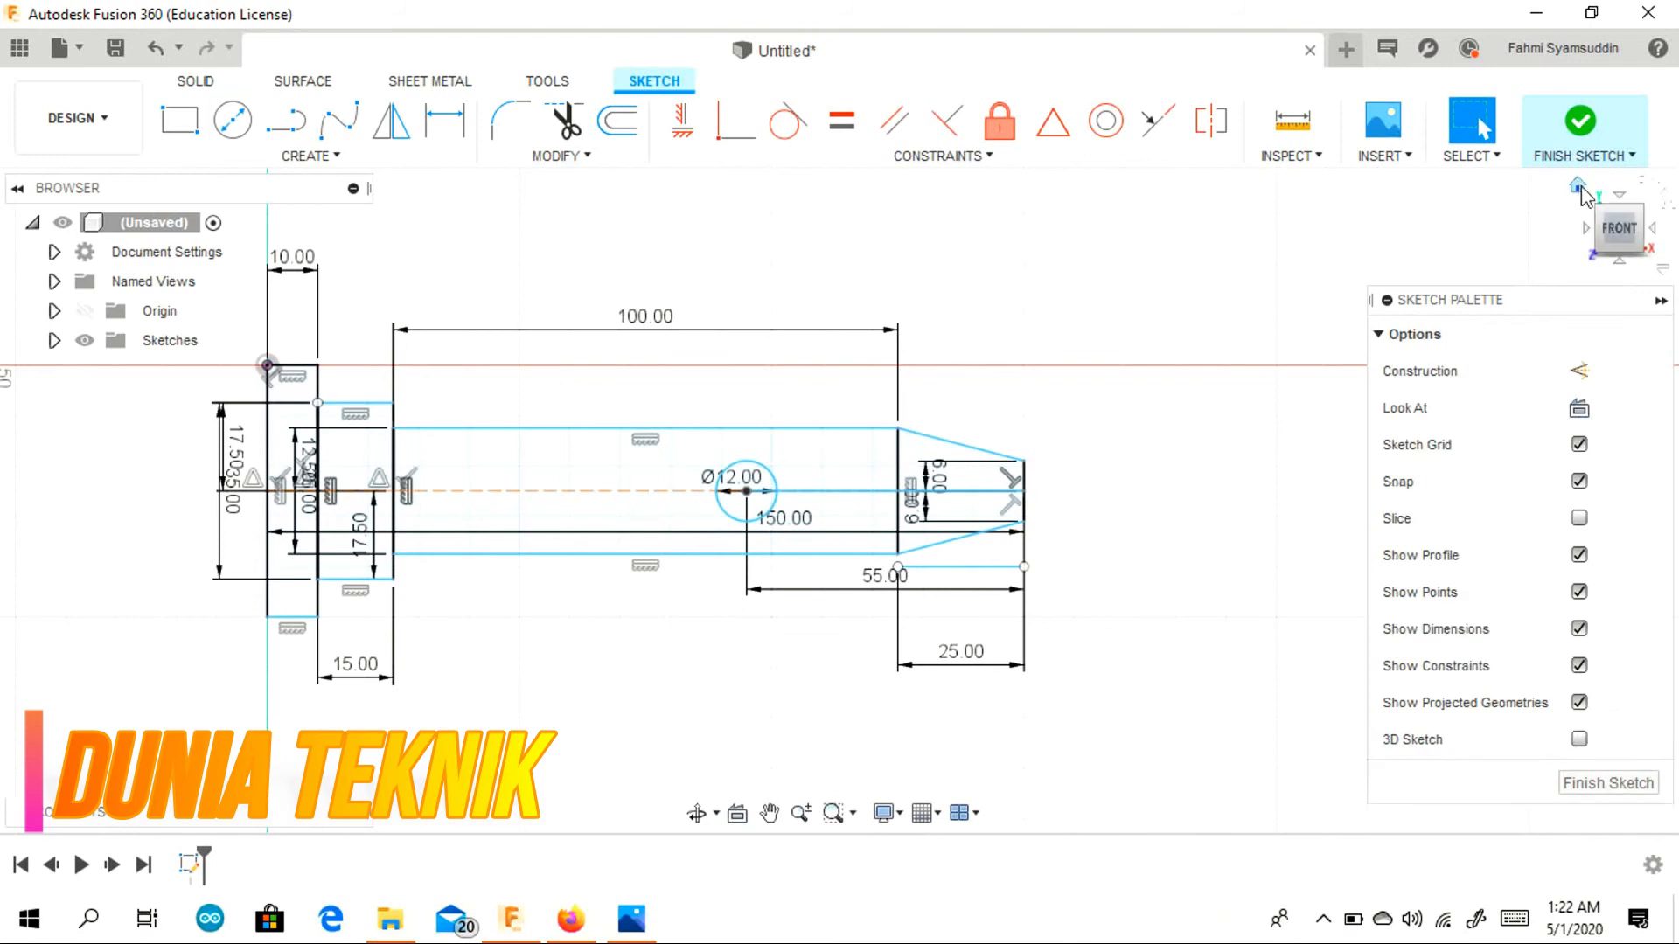
# Leave the sketch and extrude the head, collar, shaft and tip profiles 10 mm as a new body, excluding the hole circle.
pyautogui.click(1580, 187)
pyautogui.click(207, 89)
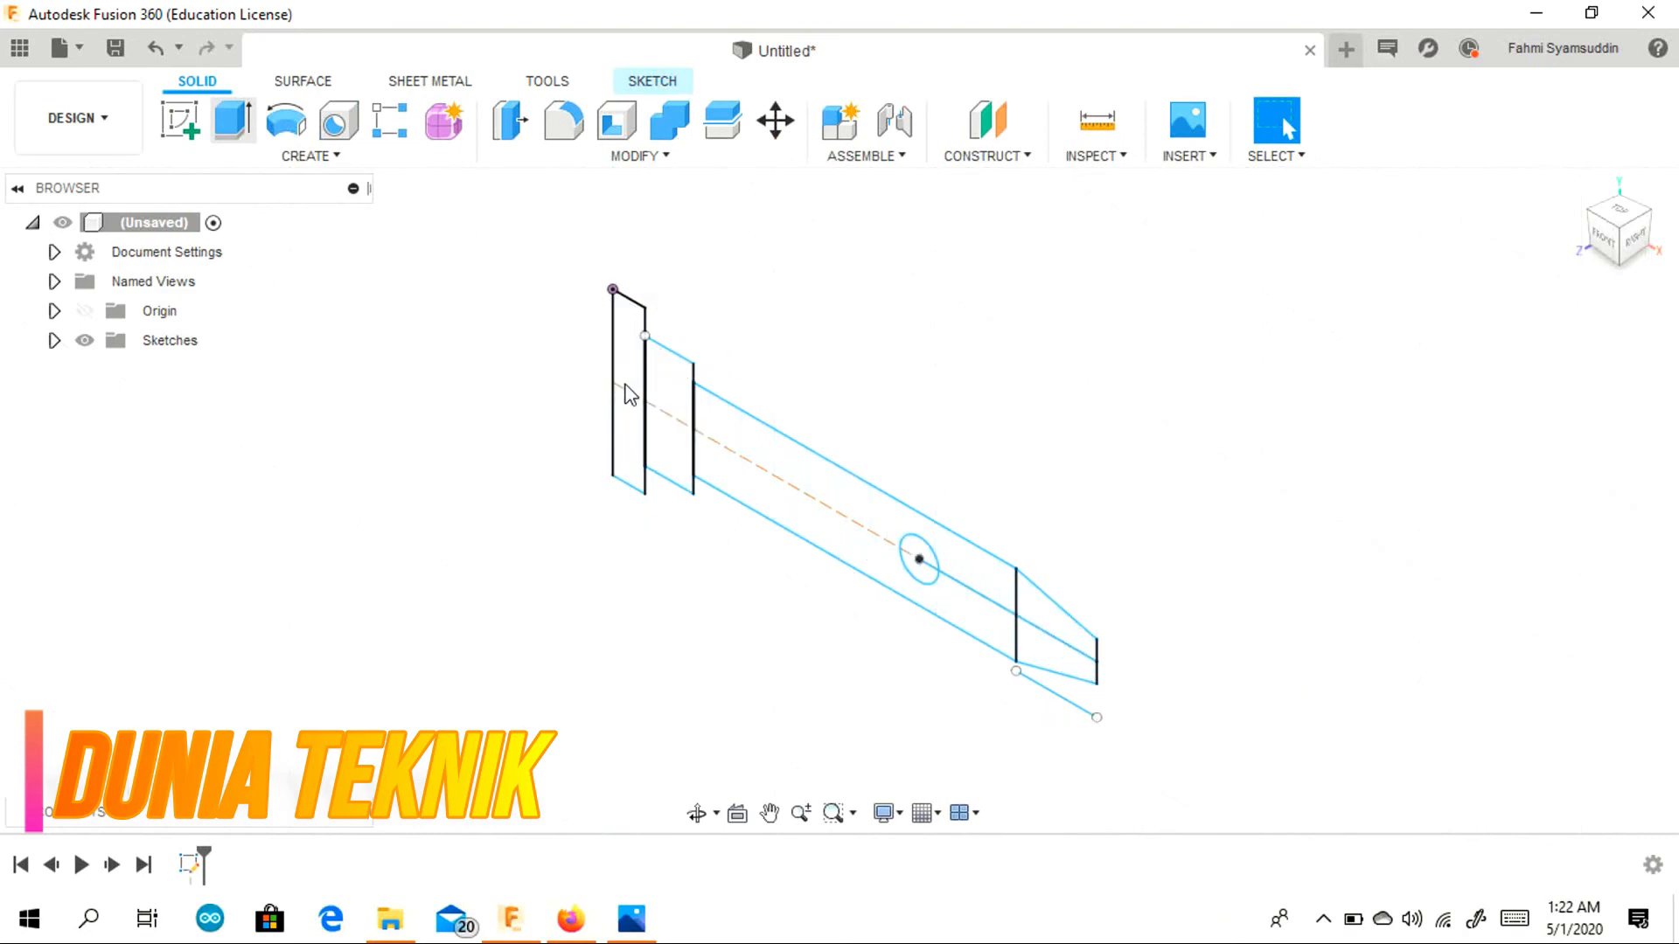
pyautogui.press('e')
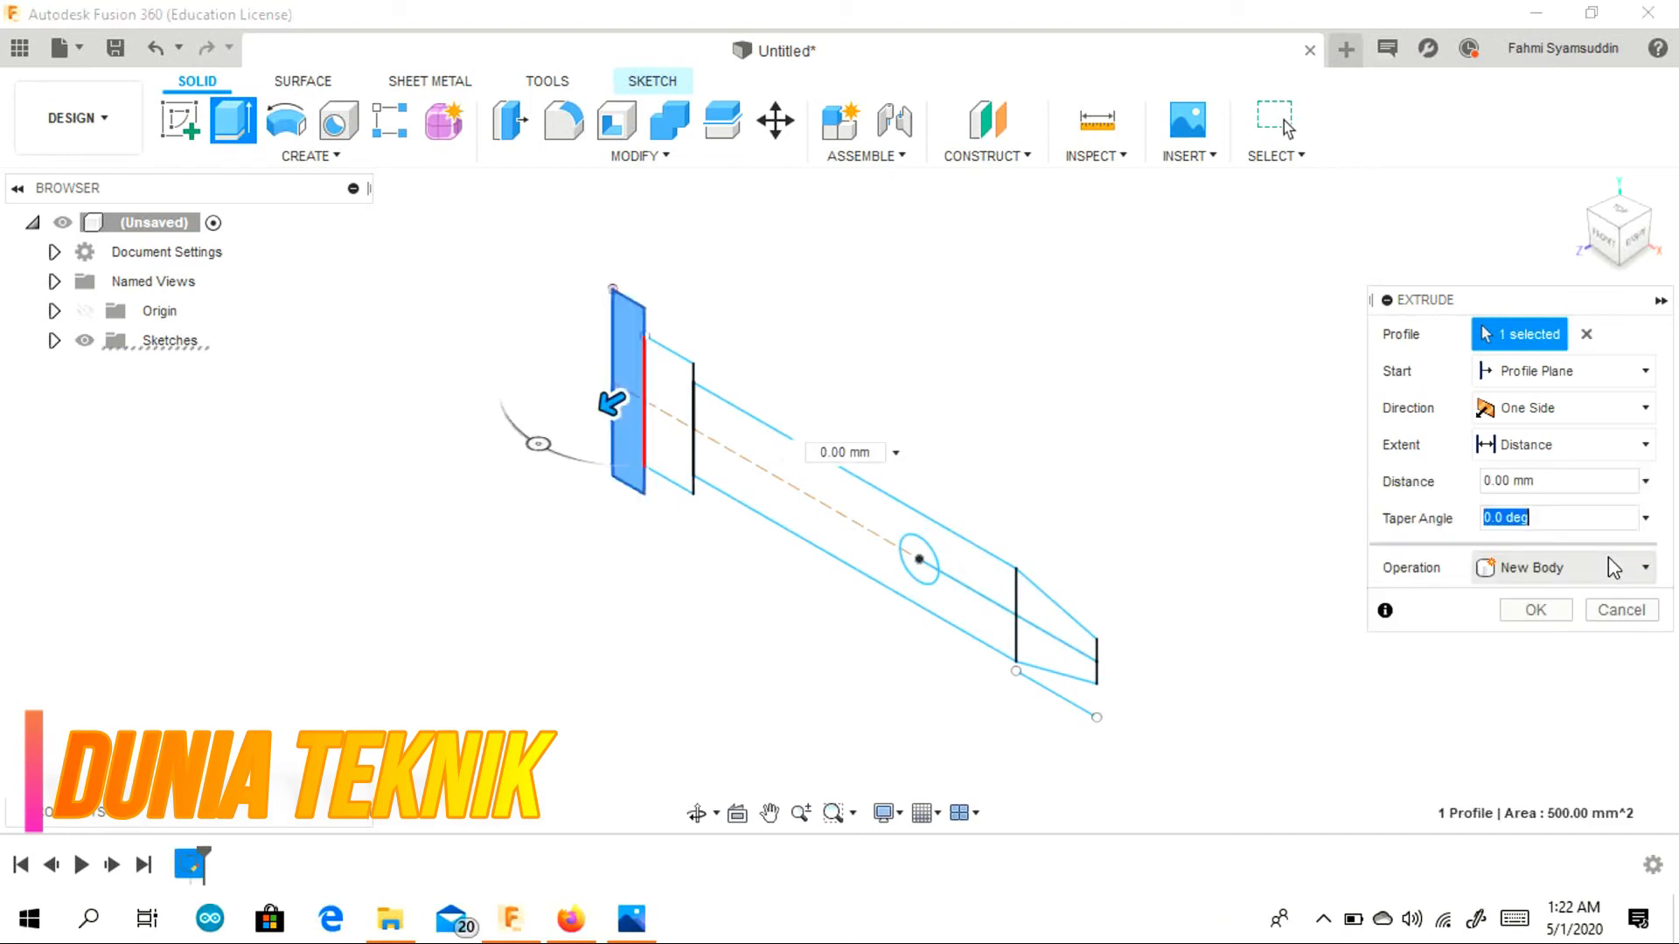
pyautogui.click(831, 506)
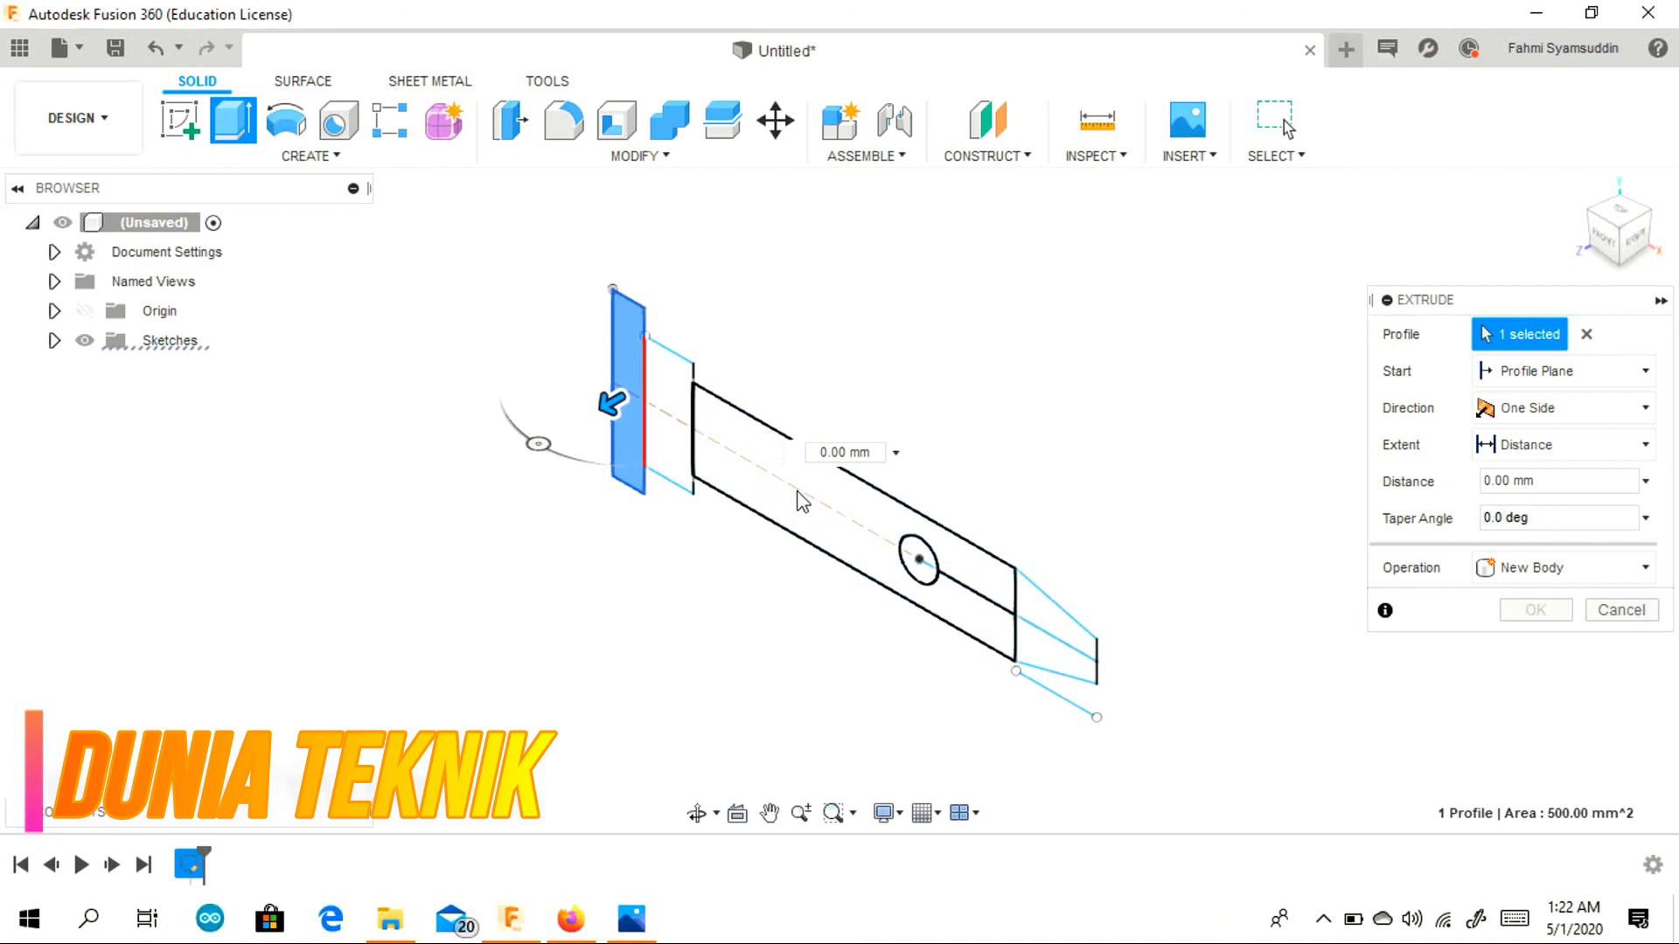
pyautogui.click(670, 420)
pyautogui.click(1058, 651)
pyautogui.click(1049, 662)
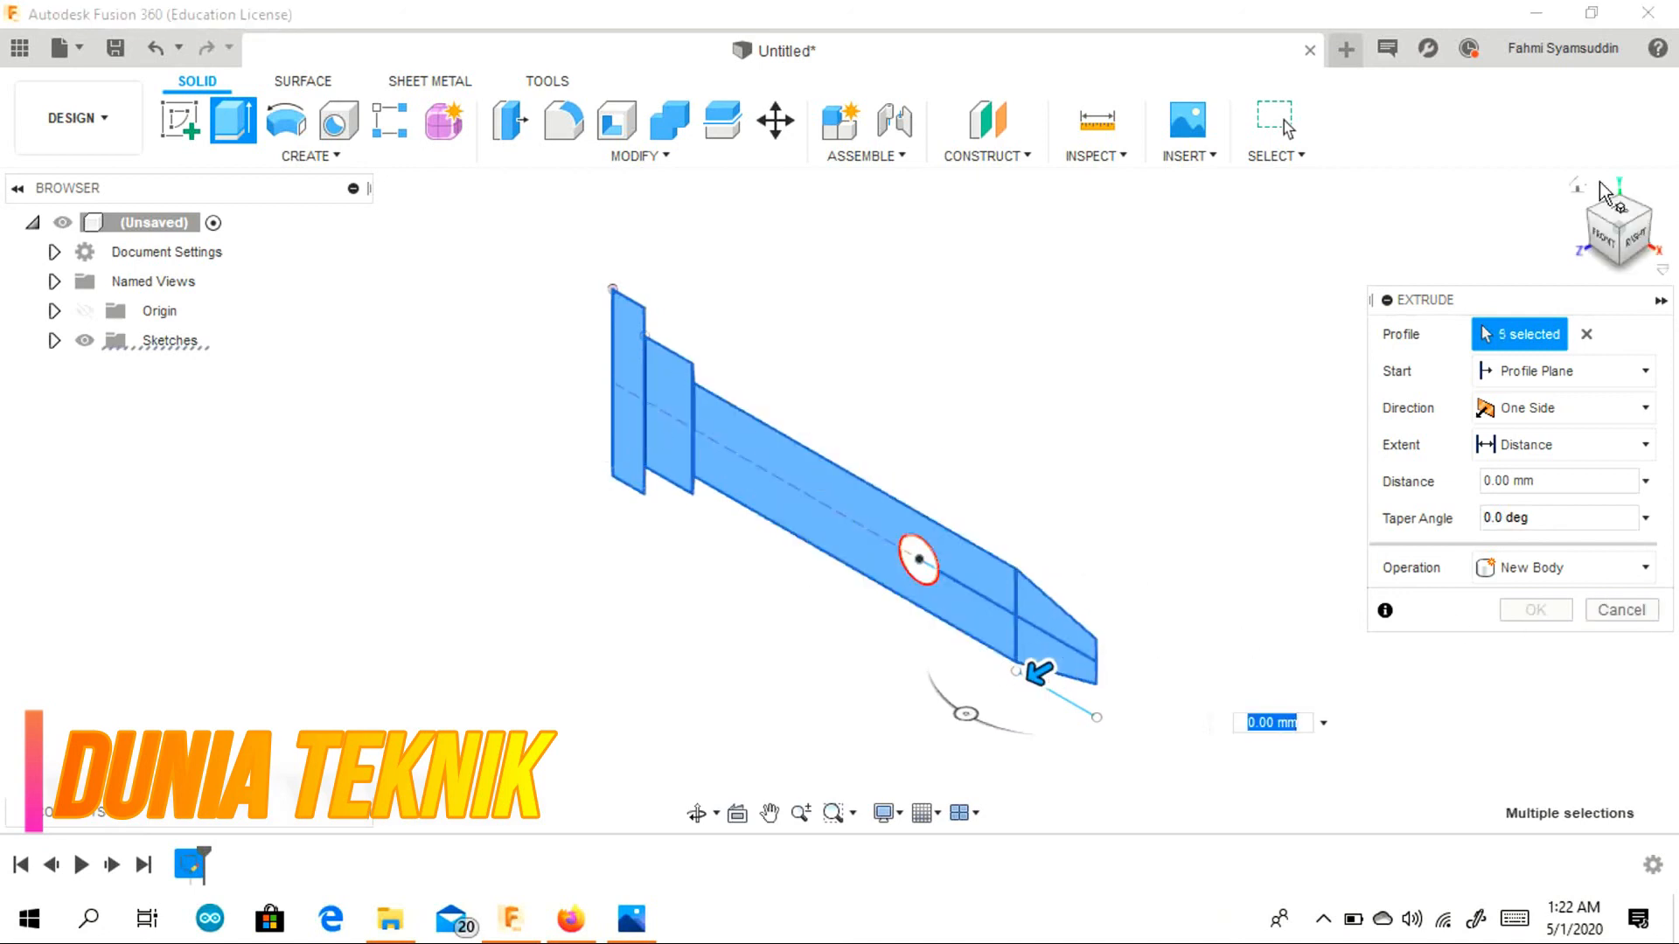
pyautogui.click(1578, 185)
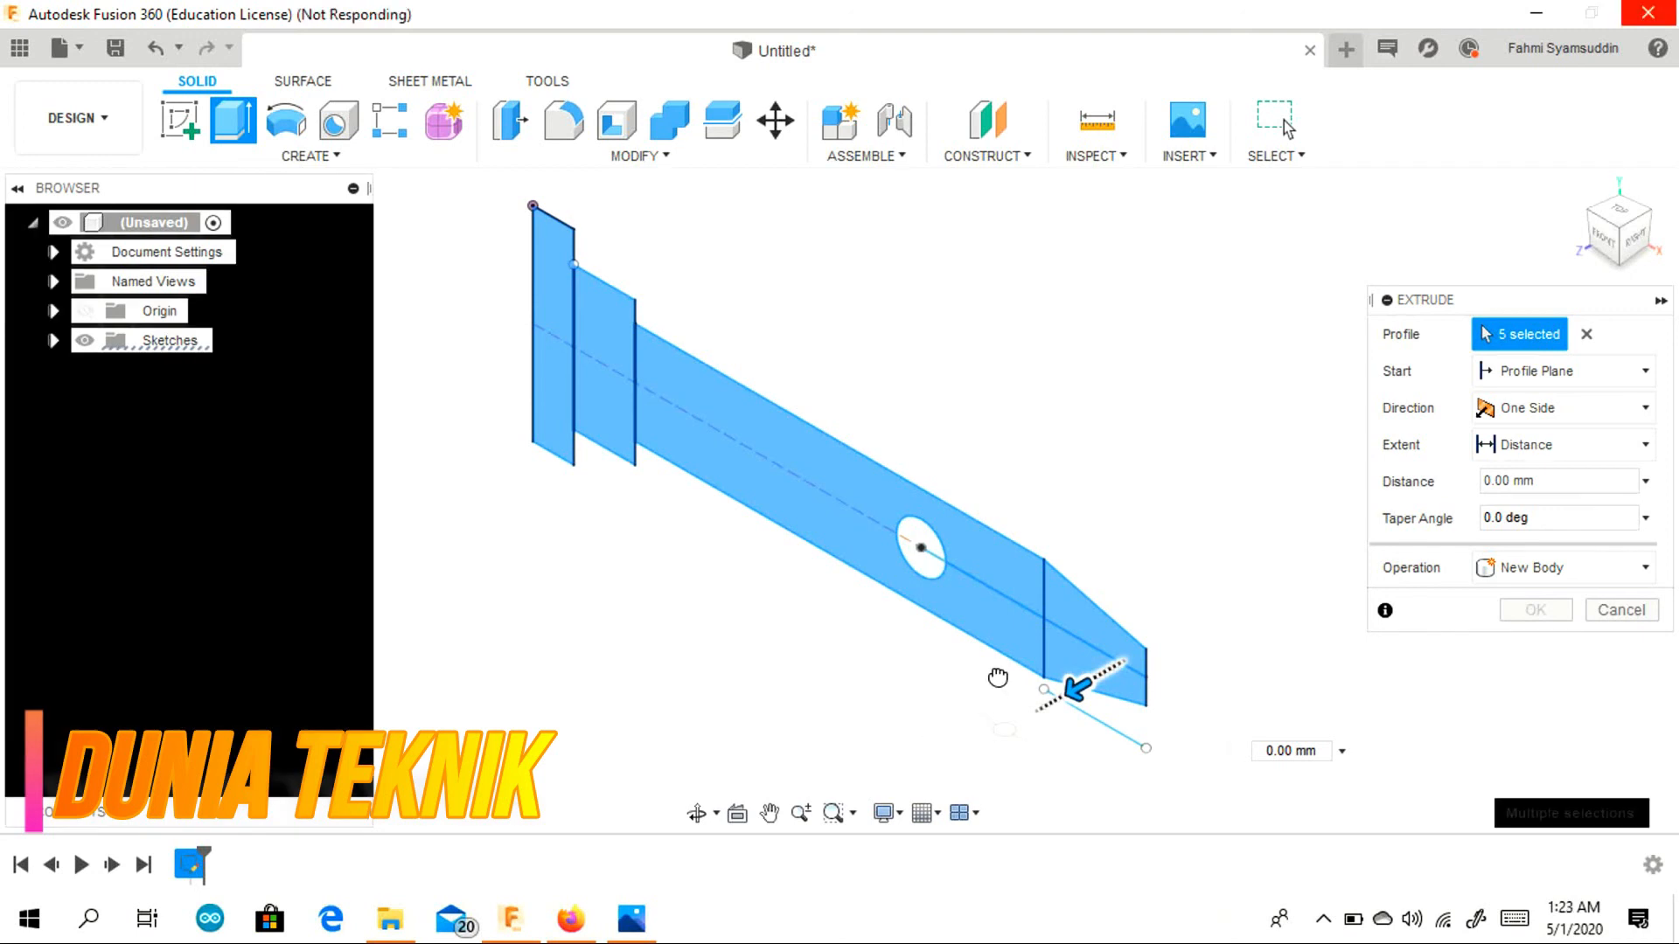
pyautogui.moveTo(997, 679); pyautogui.dragTo(1036, 712)
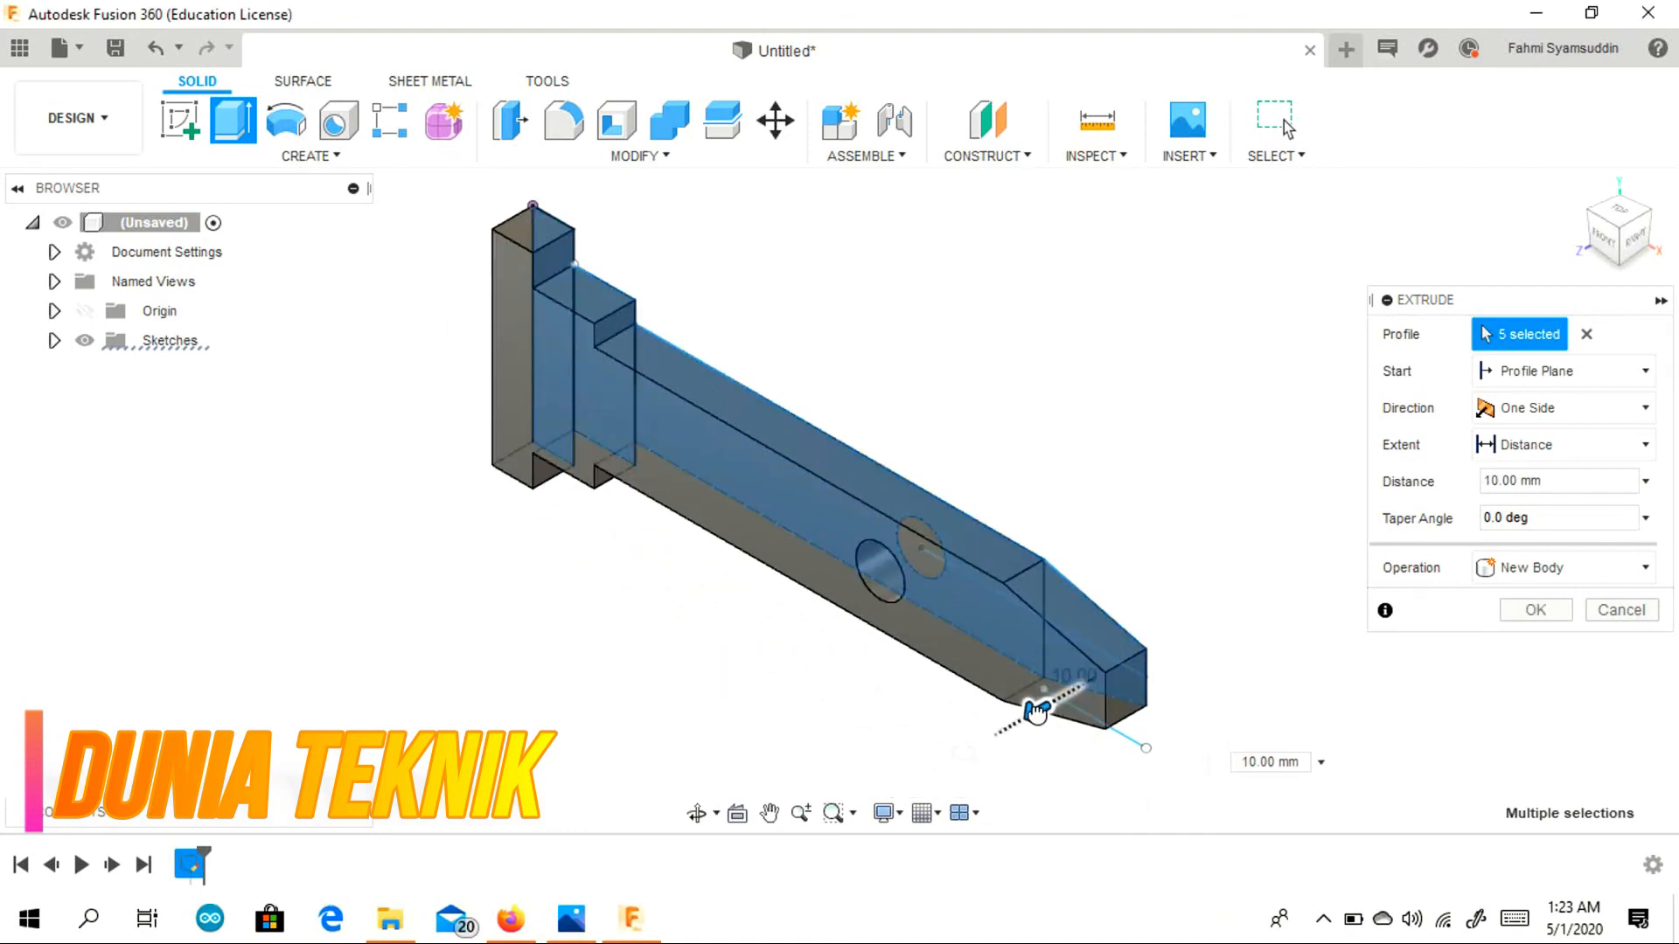
pyautogui.click(1530, 612)
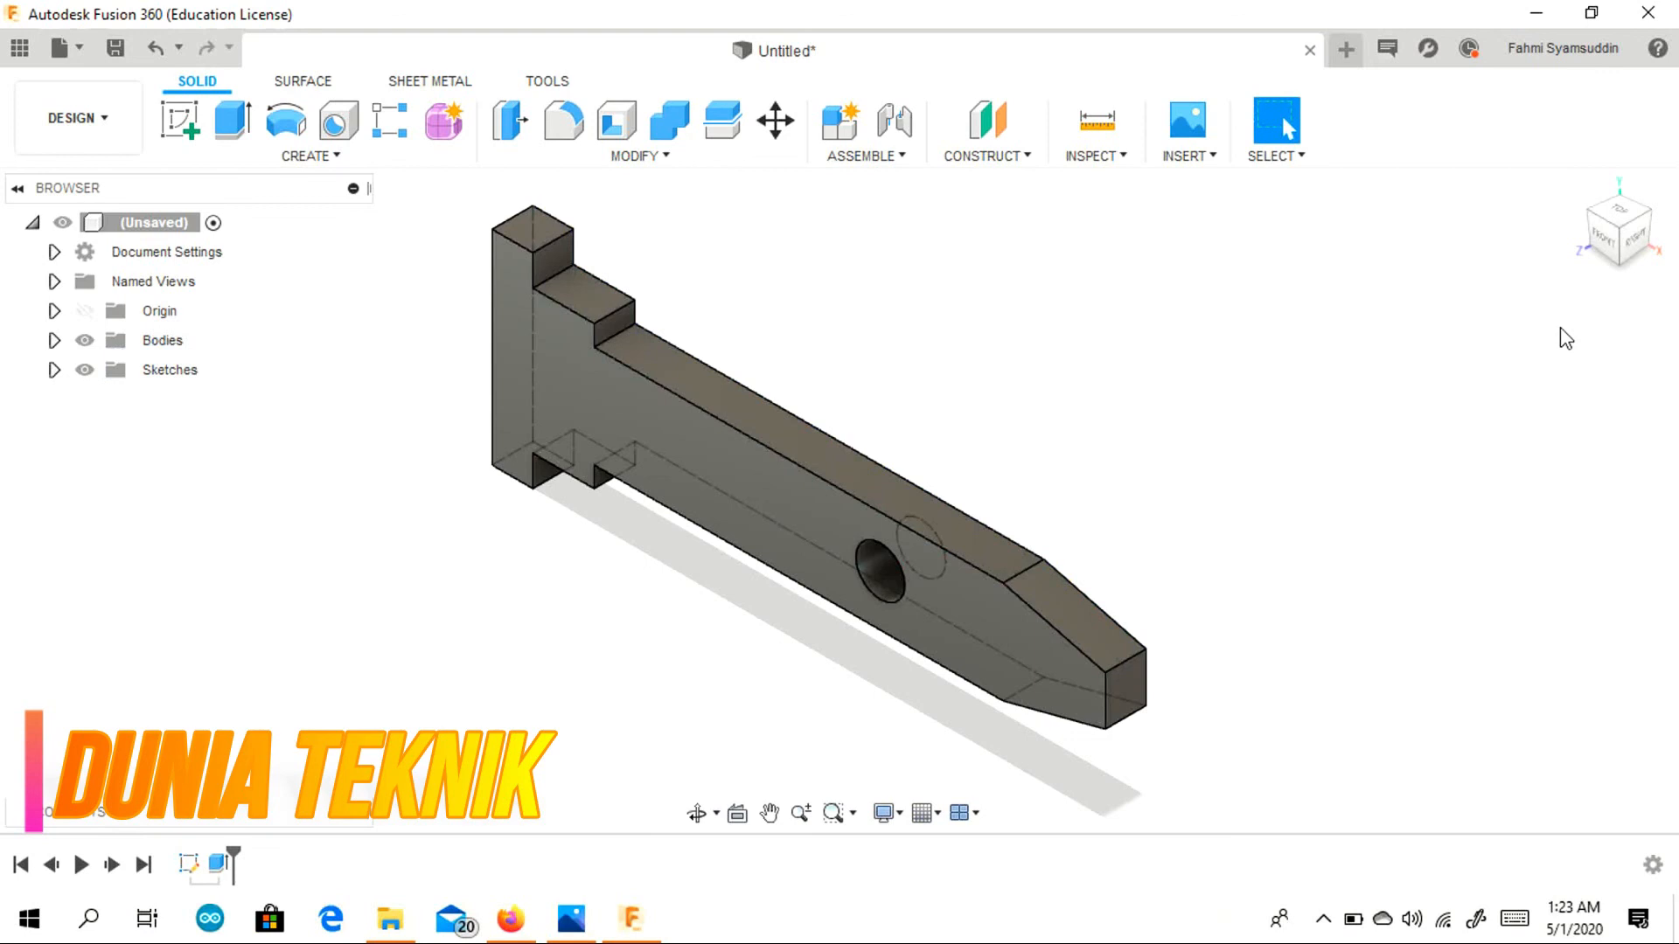
# Examine the extruded pin body from the front, rotated upright and at an angle.
pyautogui.click(1607, 238)
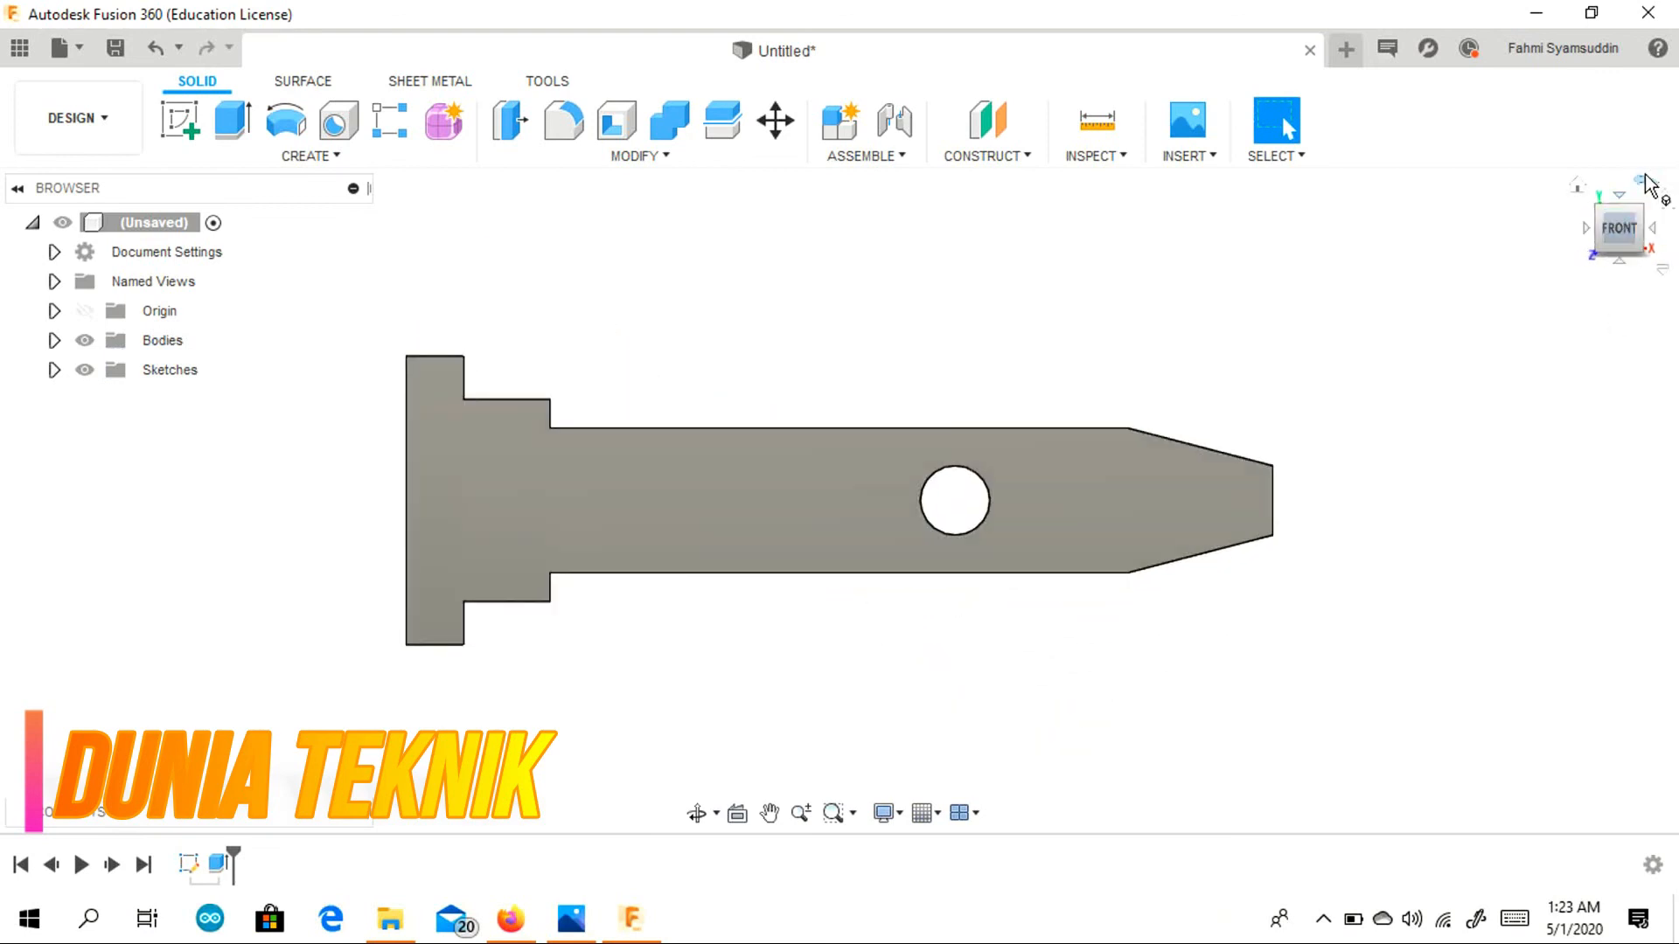
pyautogui.click(1645, 179)
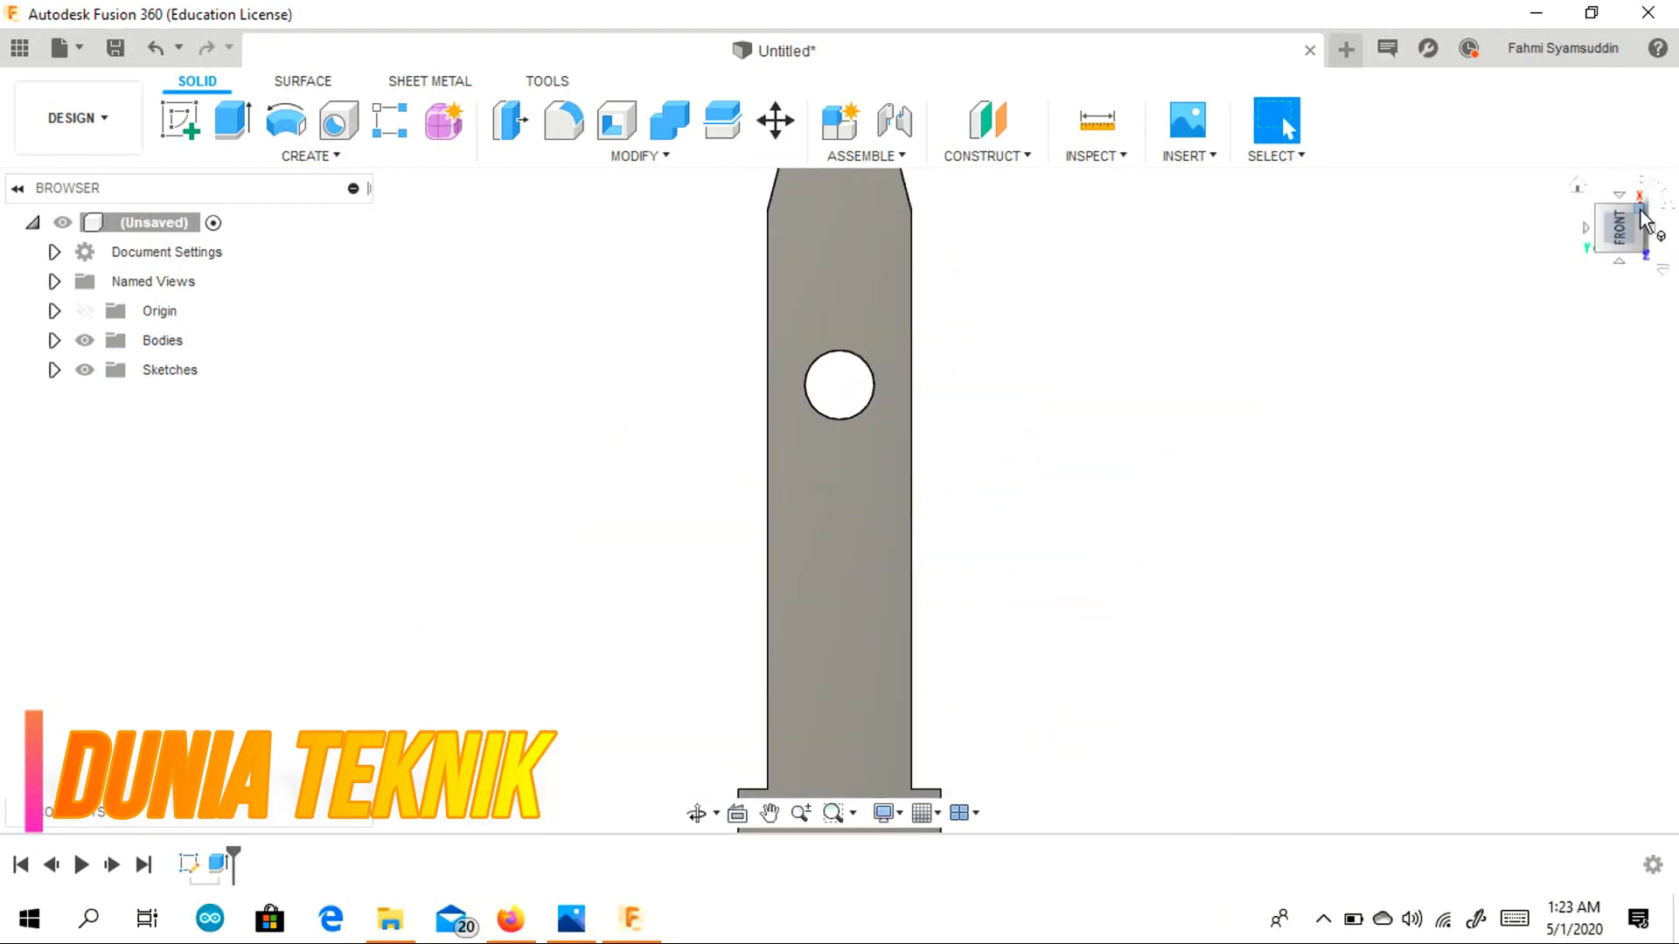
pyautogui.click(1640, 212)
pyautogui.scroll(-1, 1111, 446)
pyautogui.moveTo(1101, 450); pyautogui.dragTo(946, 440, button='middle')
pyautogui.scroll(2, 1064, 402)
pyautogui.scroll(-1, 1063, 406)
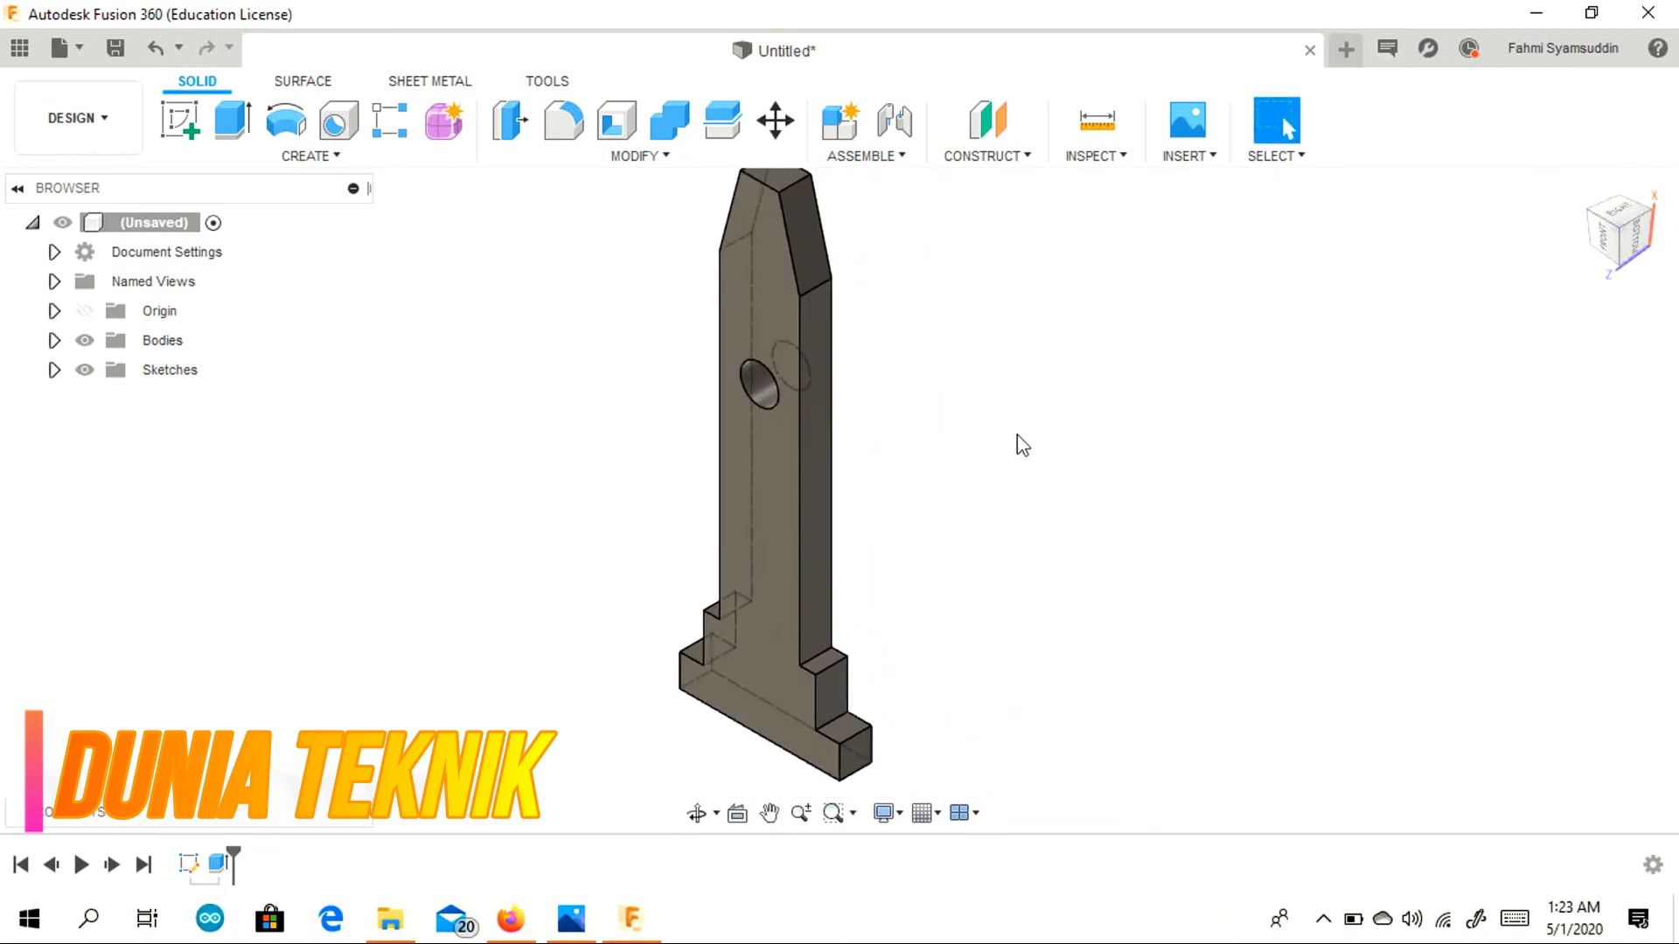
pyautogui.scroll(-1, 742, 453)
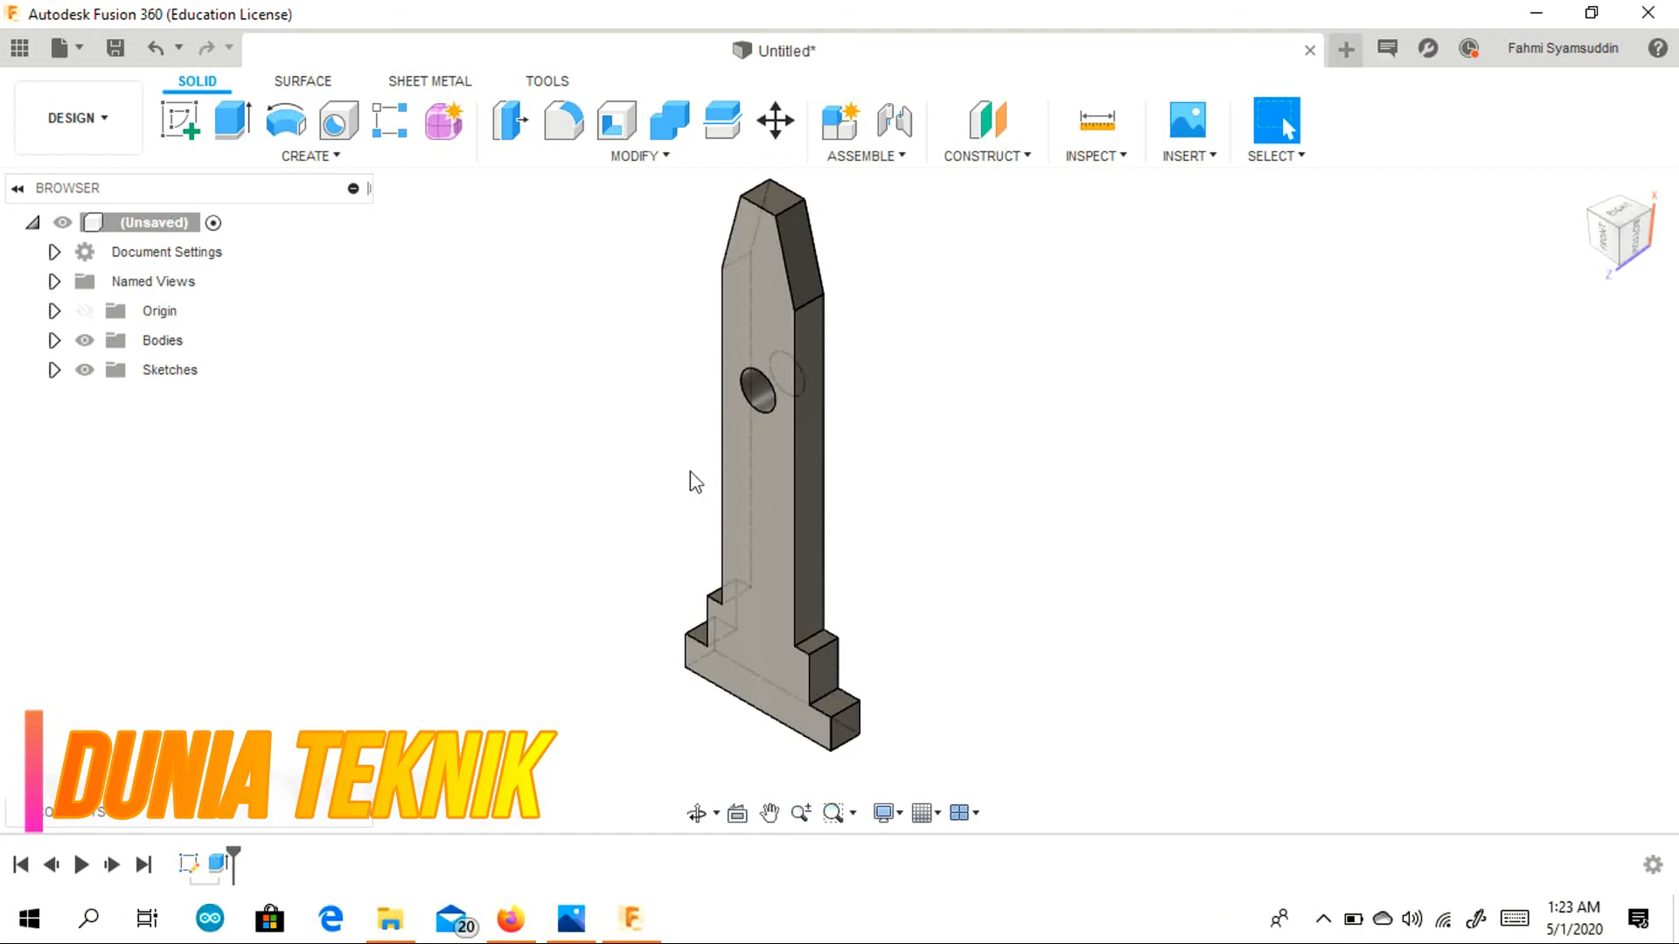